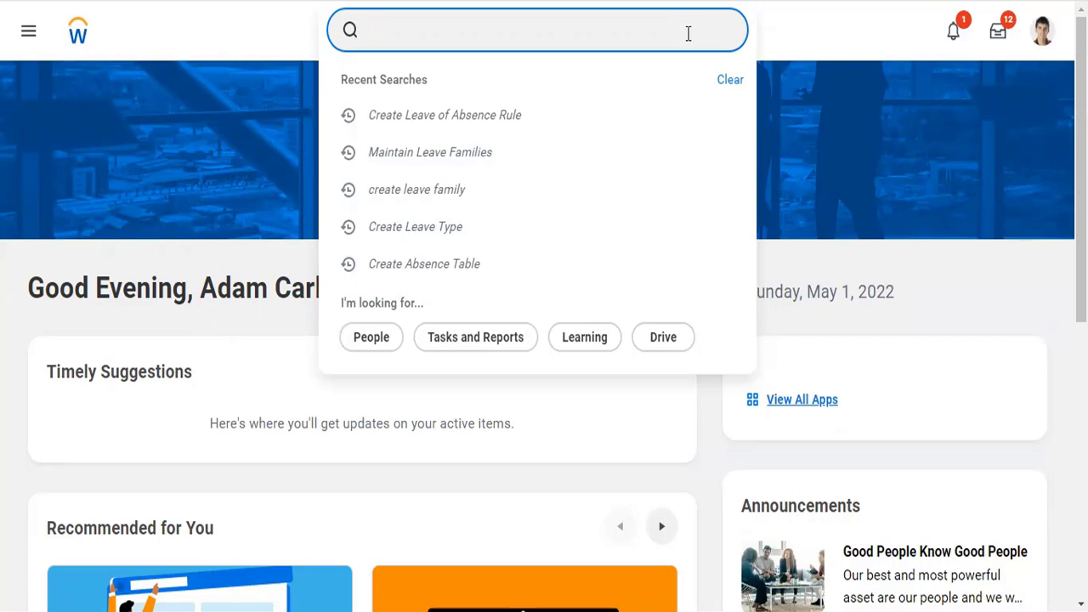
Step: Create a reorganization named Twitter Reorg with the reorganization date 01/01/1900
text(Cr reorg)
click(592, 106)
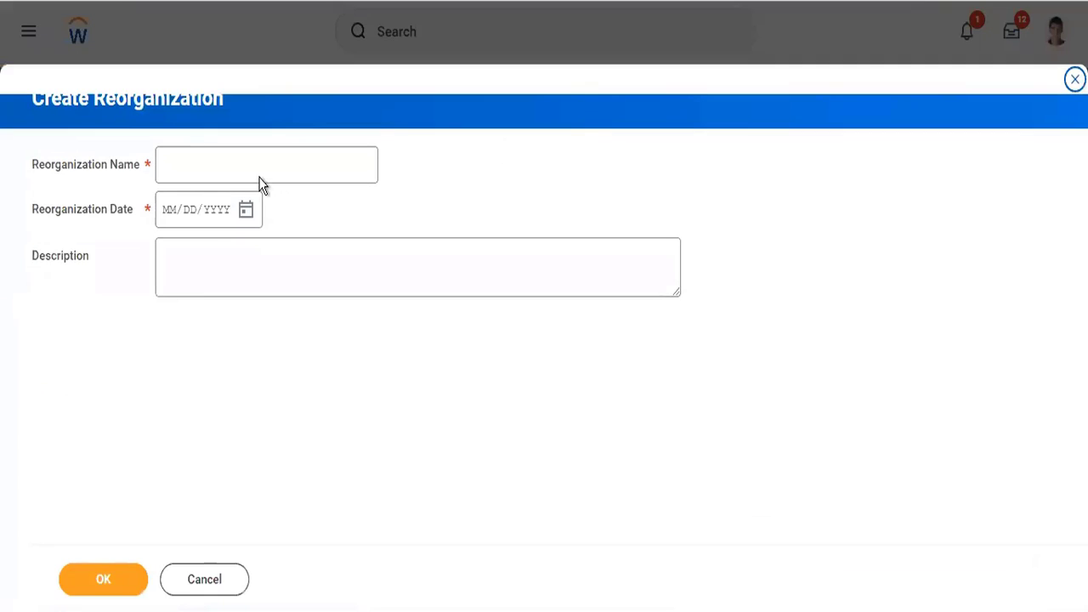
click(261, 174)
text(T)
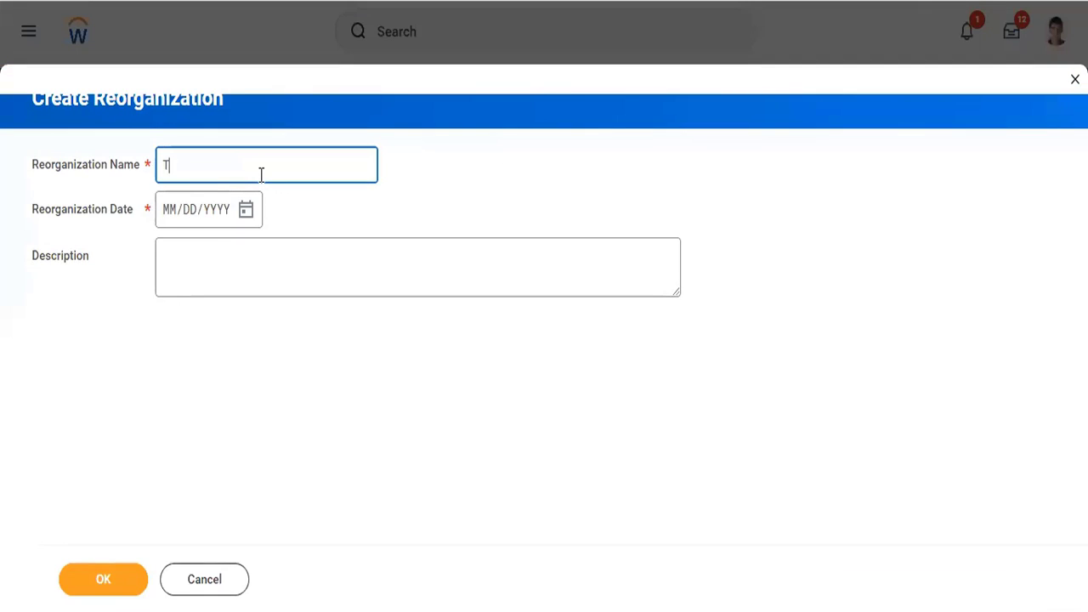
text(witter)
text(Reorg)
key(Tab)
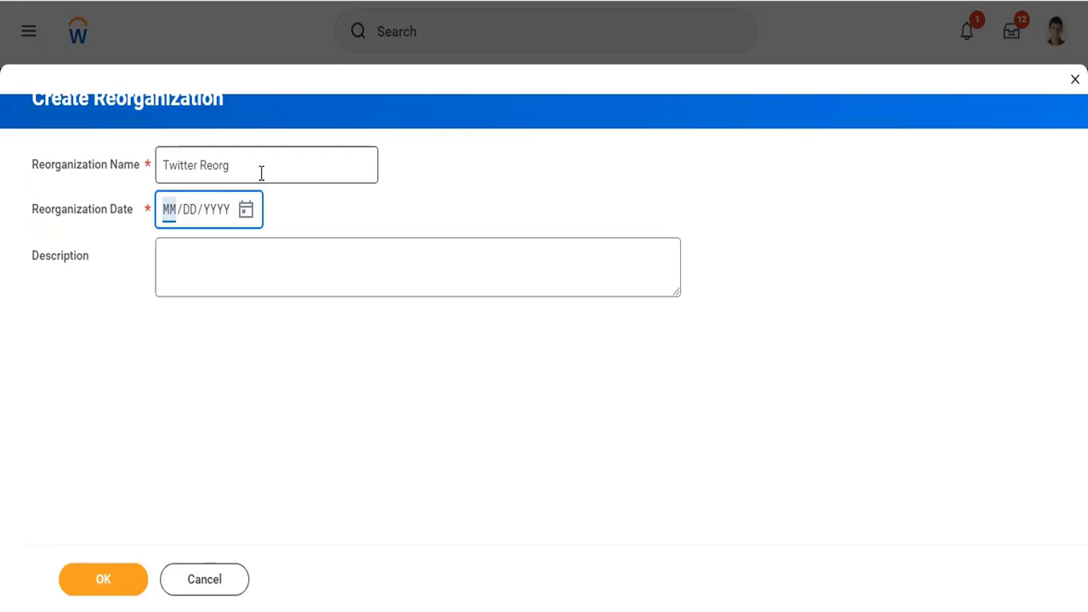
text(01)
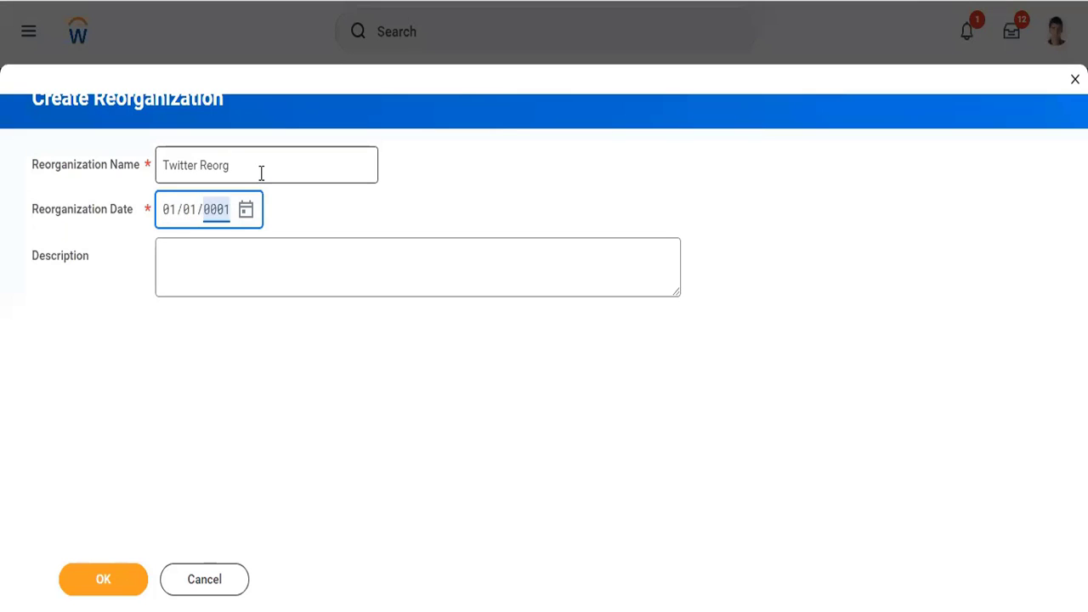
text(/01/1900)
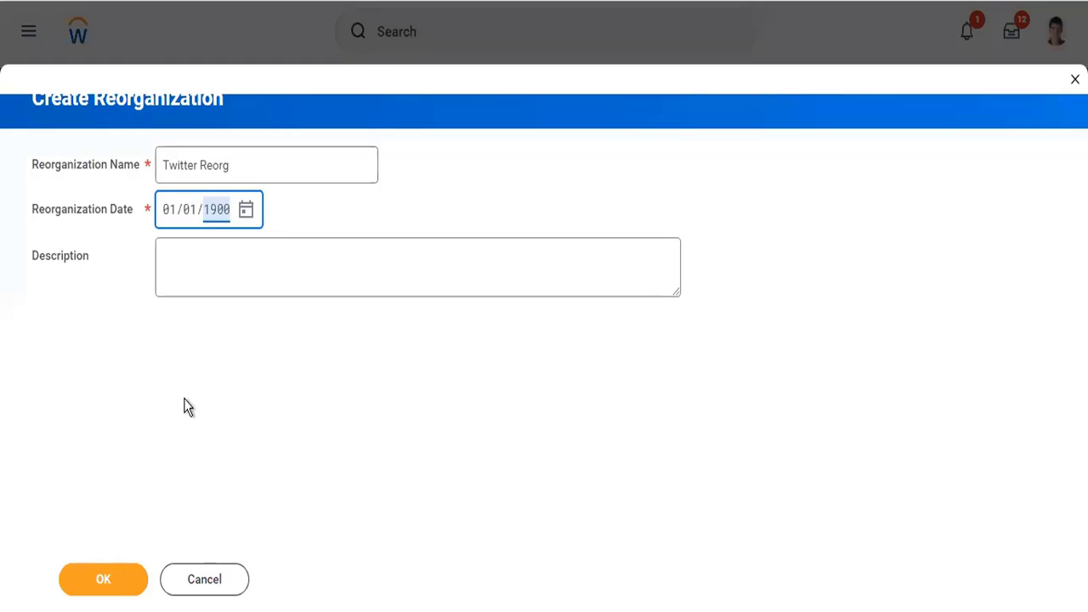
click(136, 573)
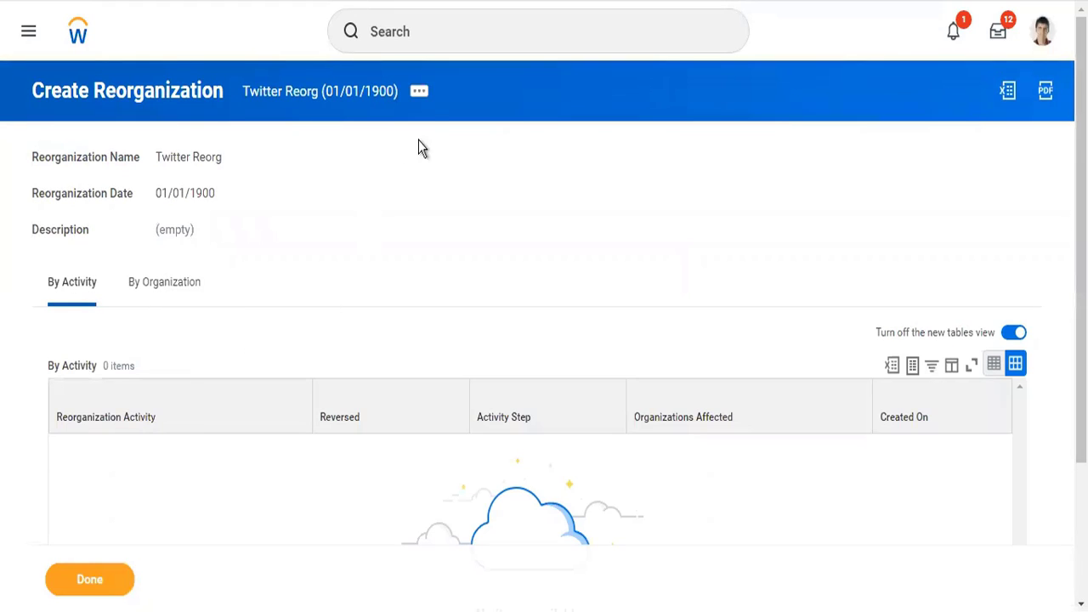
Step: Change the Twitter Reorg reorganization's reference ID value to TWREORG and finish the task
click(420, 93)
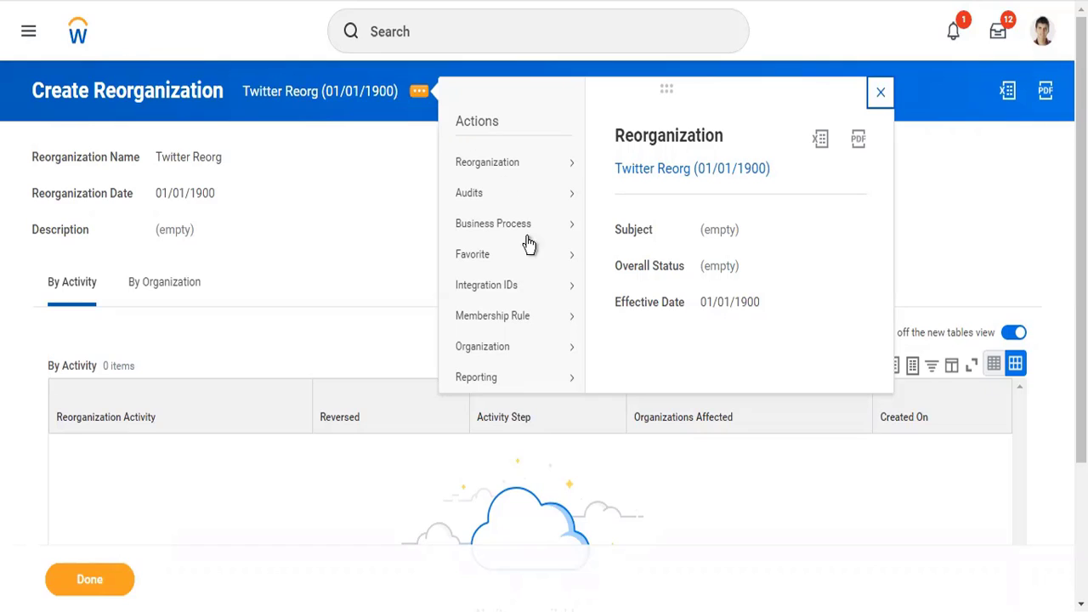
mouse_move(546, 291)
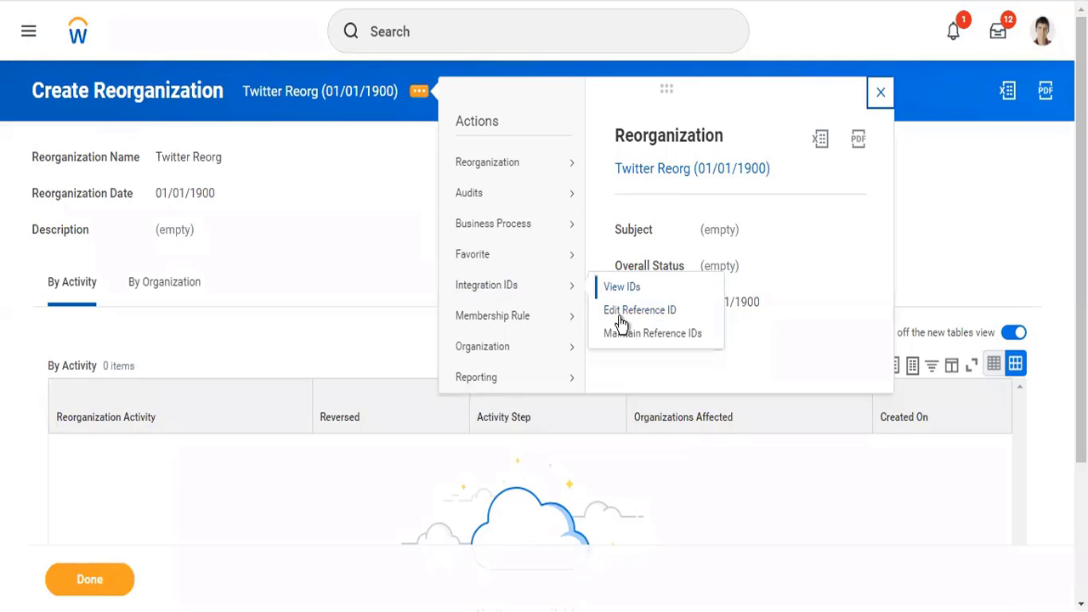
click(621, 316)
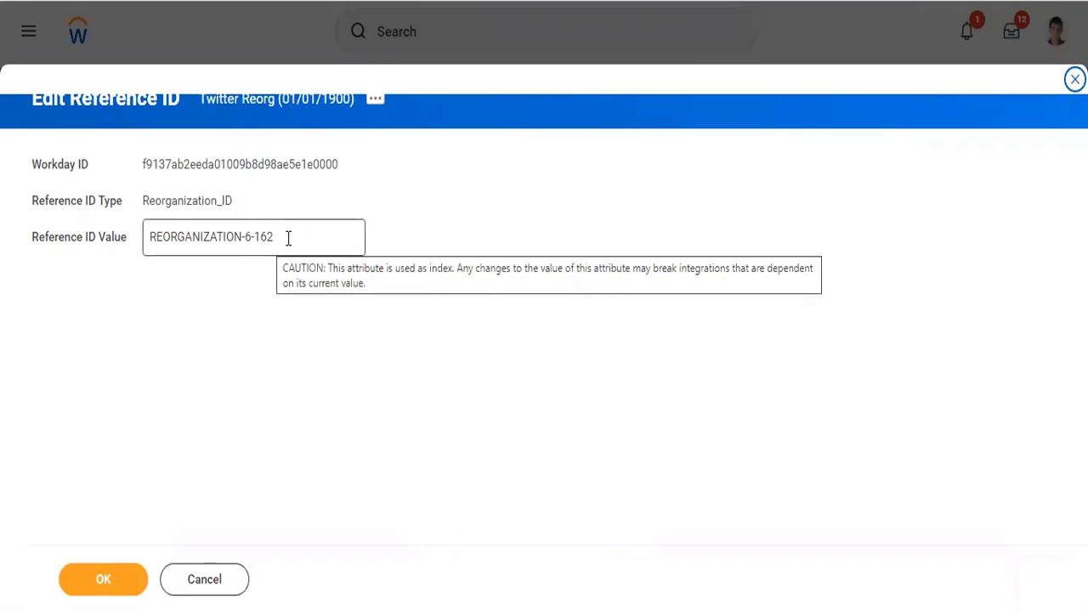
drag(289, 238, 116, 238)
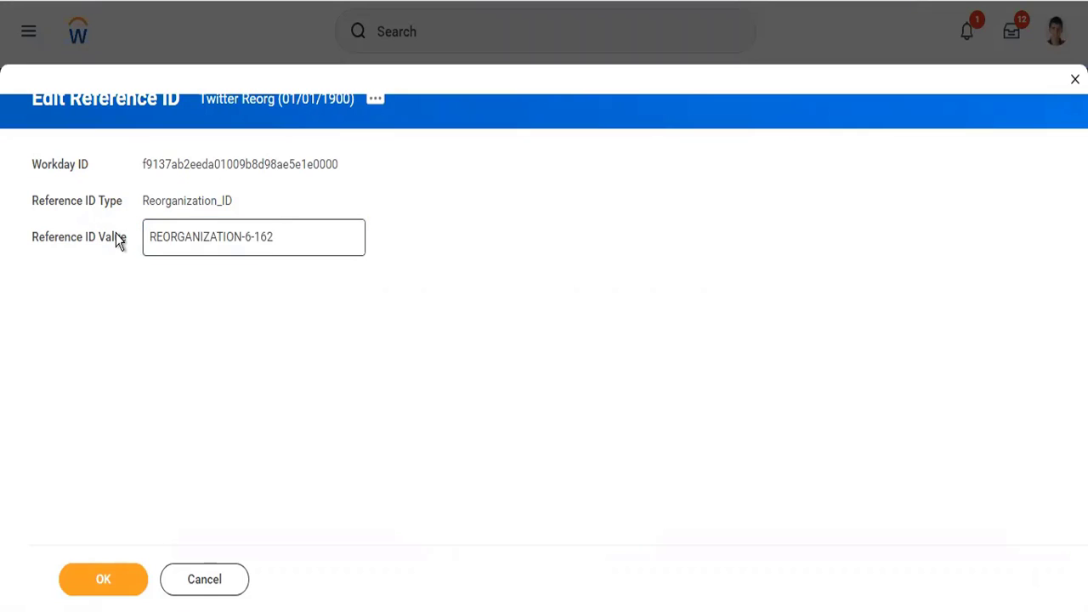
key(BackSpace)
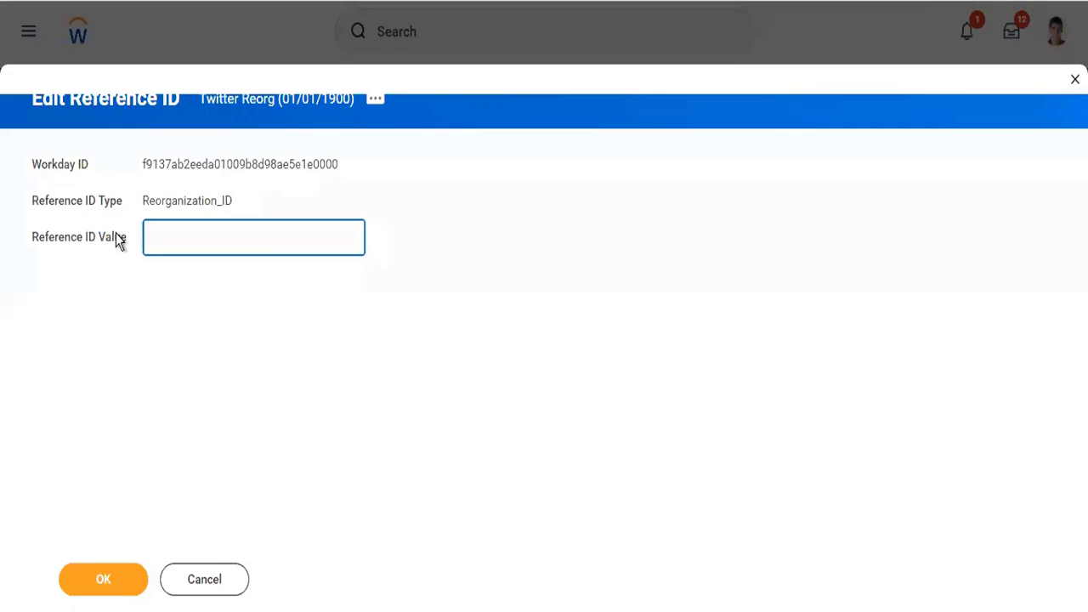
text(TWREORG)
click(106, 576)
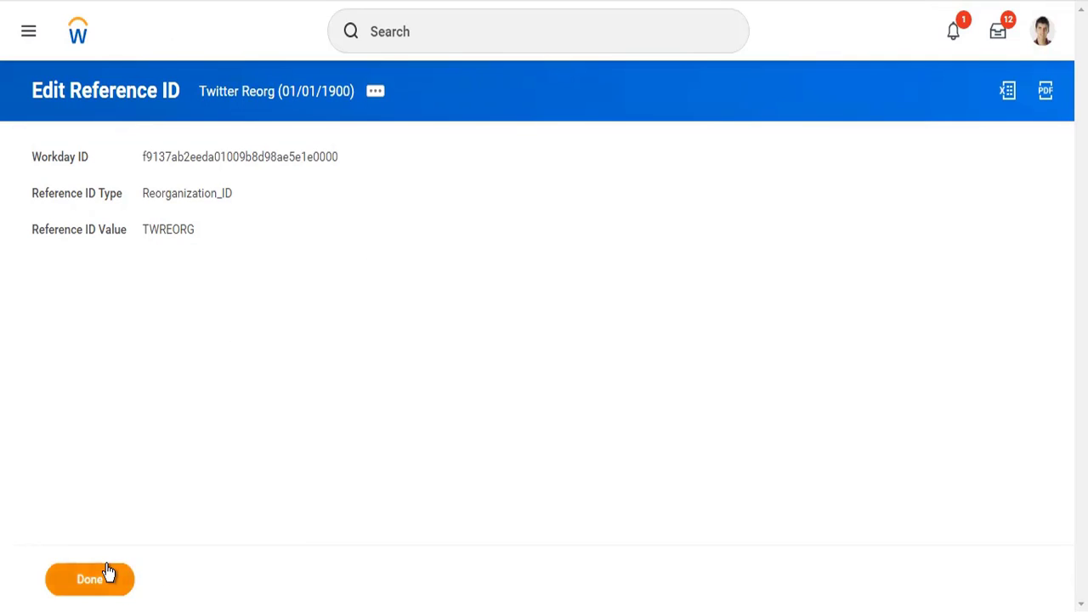
click(108, 574)
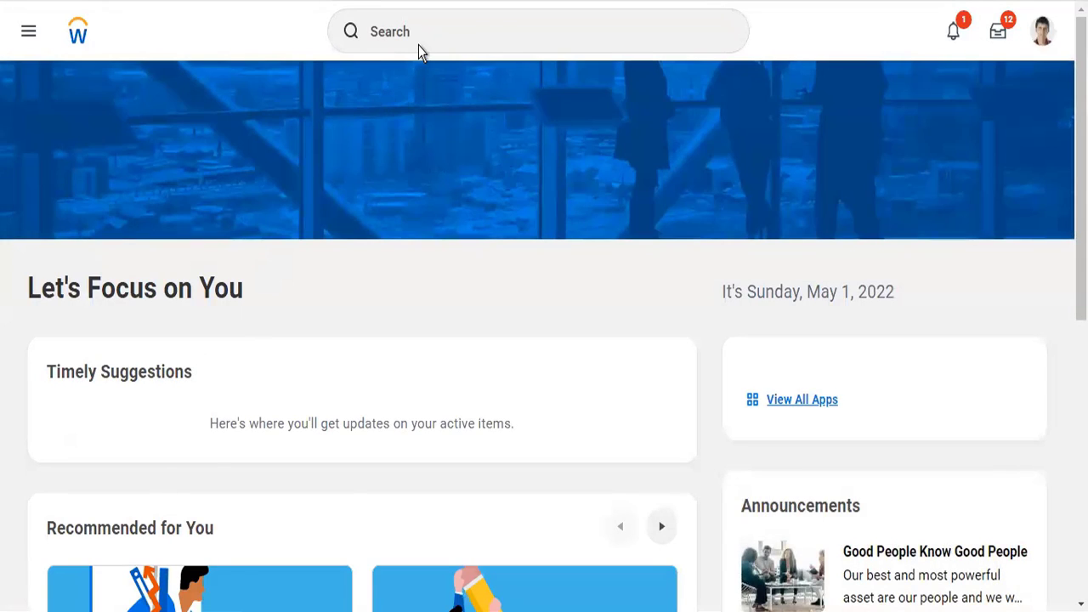
Step: Search for the Create Company Hierarchy task and open it
click(455, 34)
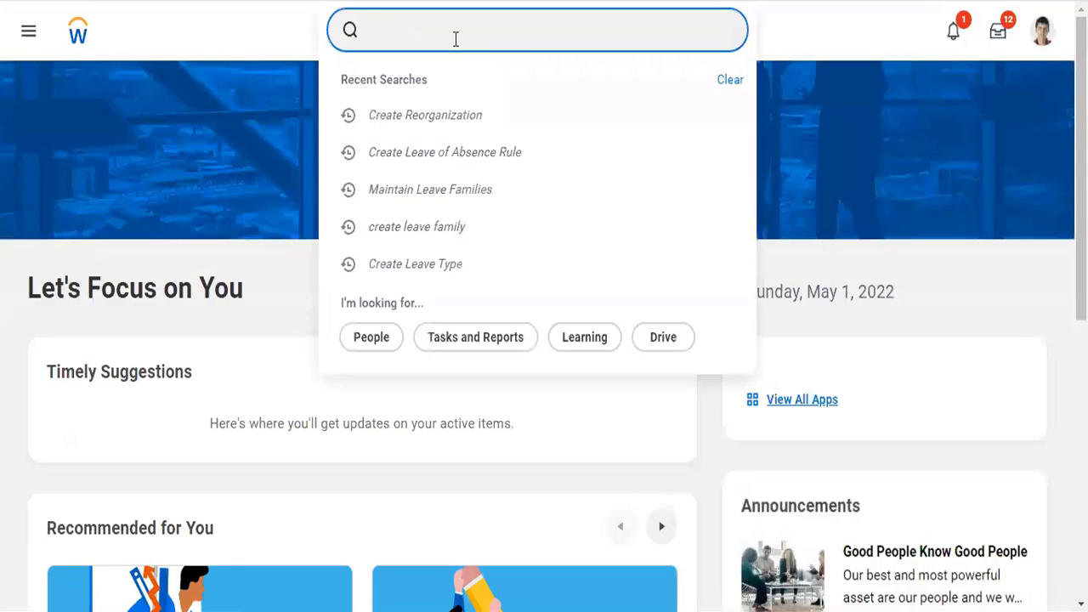
text(Company)
key(BackSpace)
key(BackSpace)
key(BackSpace)
key(BackSpace)
key(BackSpace)
key(BackSpace)
key(BackSpace)
text(Cr Compen)
key(BackSpace)
key(BackSpace)
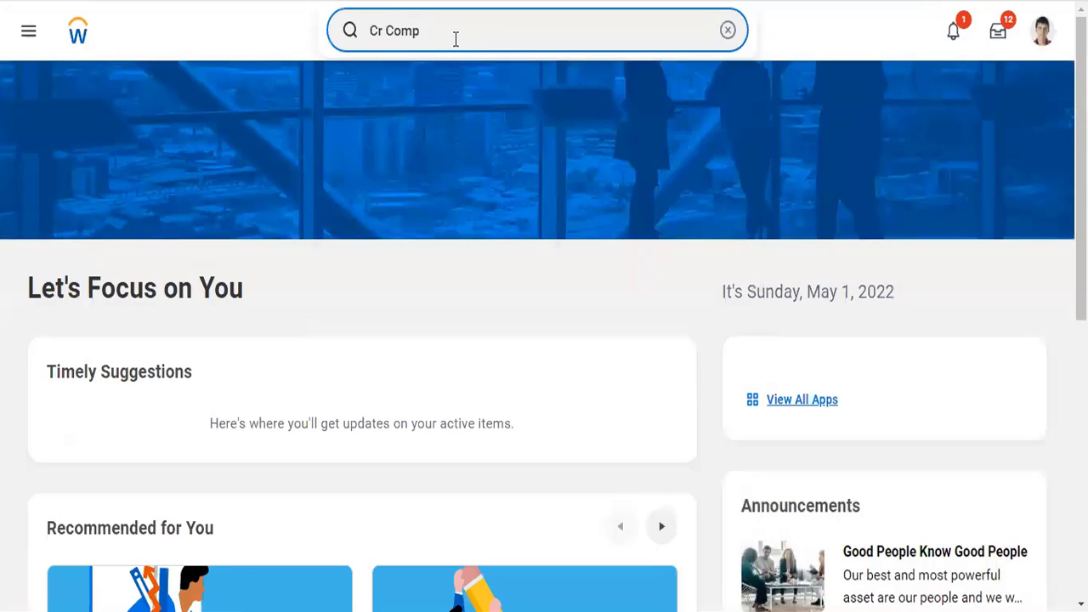
text(hier)
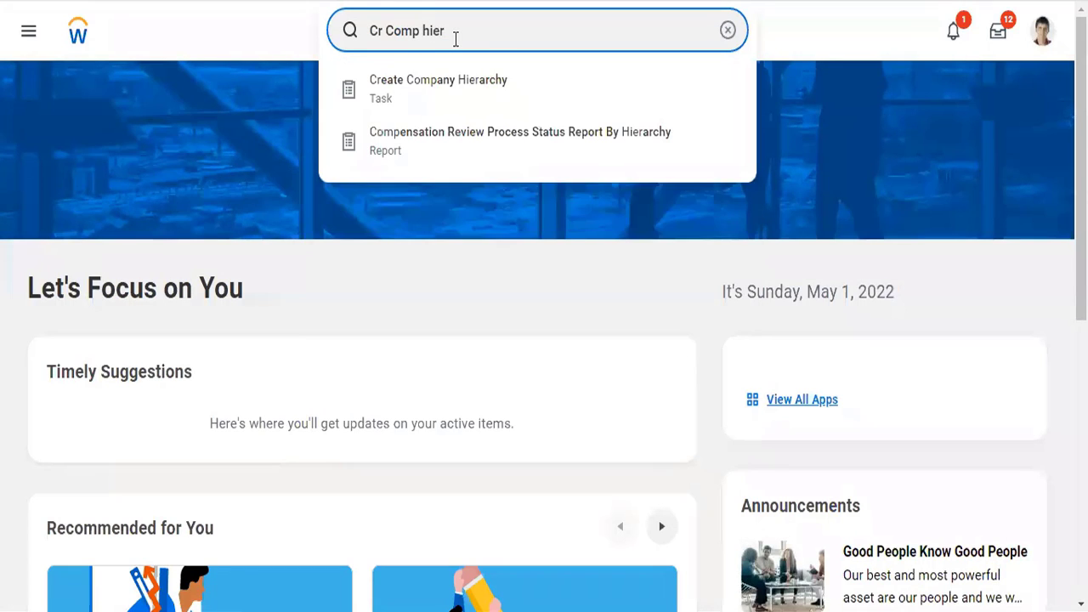
click(459, 85)
click(458, 85)
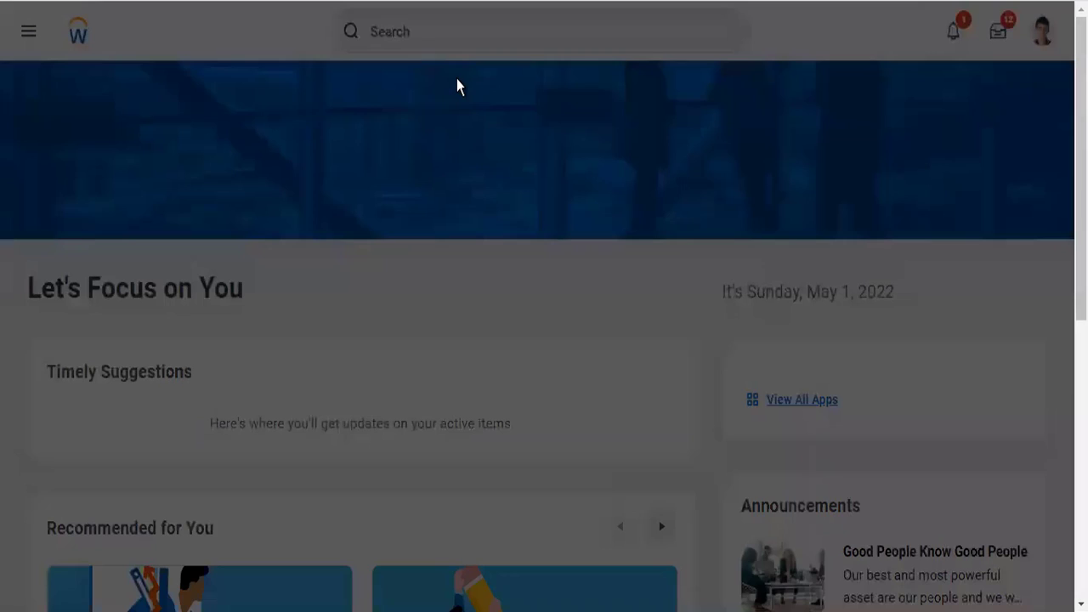
Step: Choose Twitter Reorg (01/01/1900) as the reorganization for the new company hierarchy and continue to its details
click(474, 241)
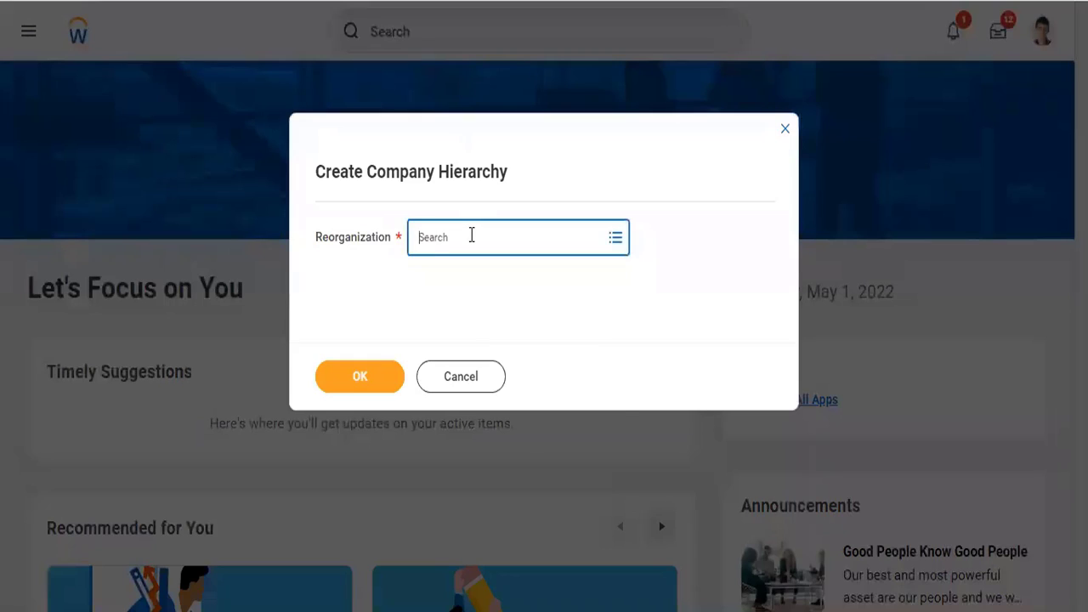
text(twreorg)
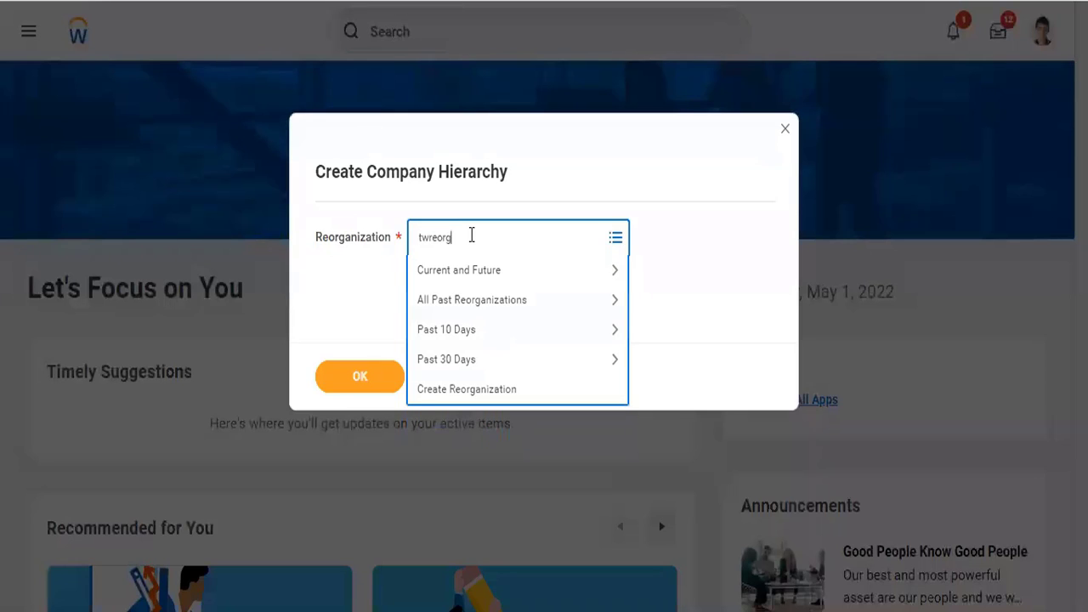
key(Return)
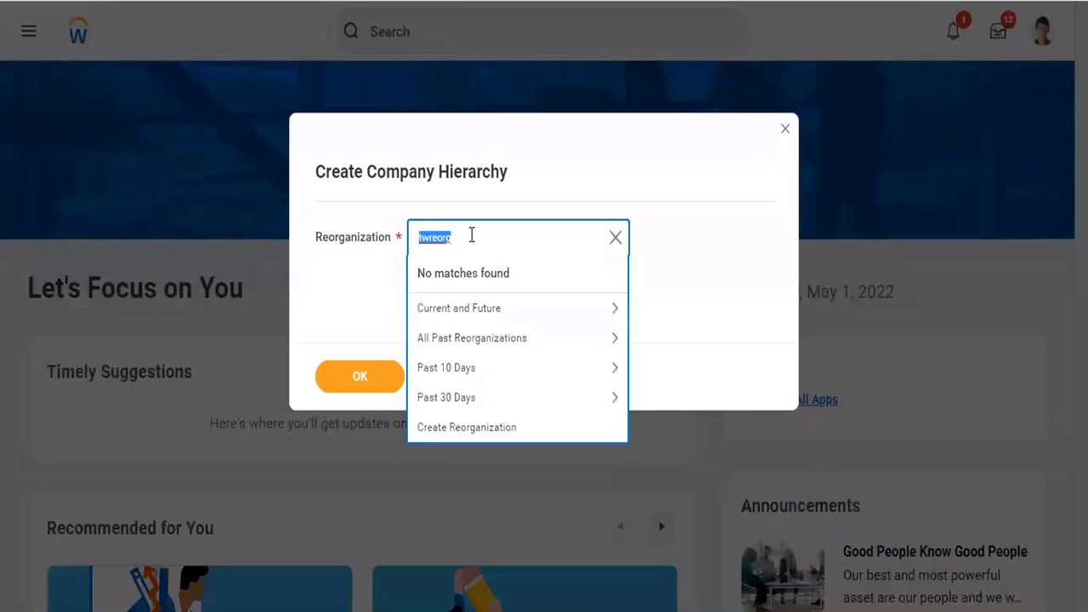
text(twitter)
key(Return)
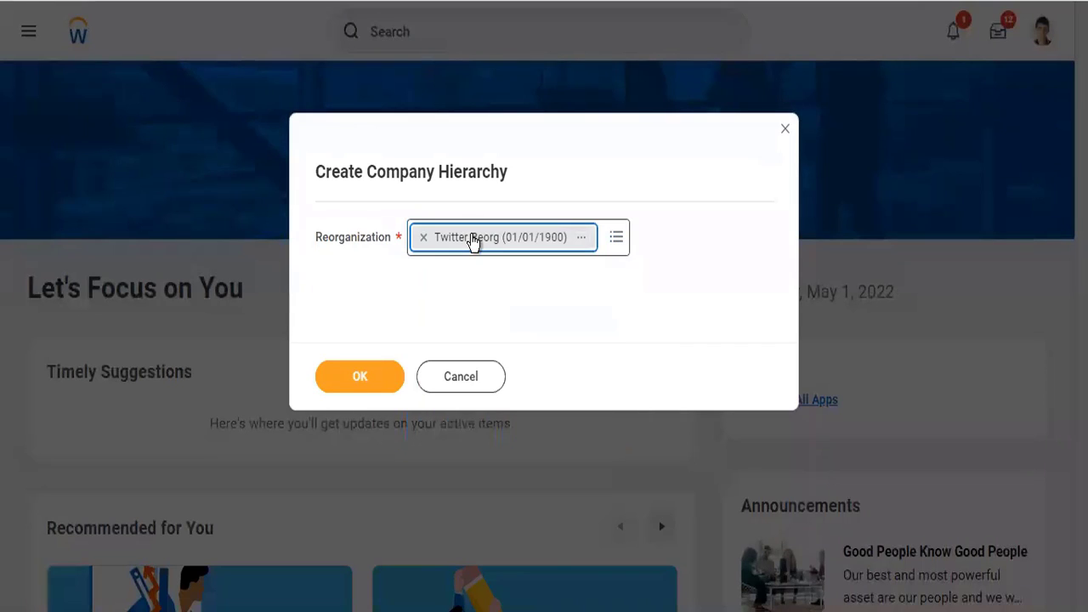
click(370, 376)
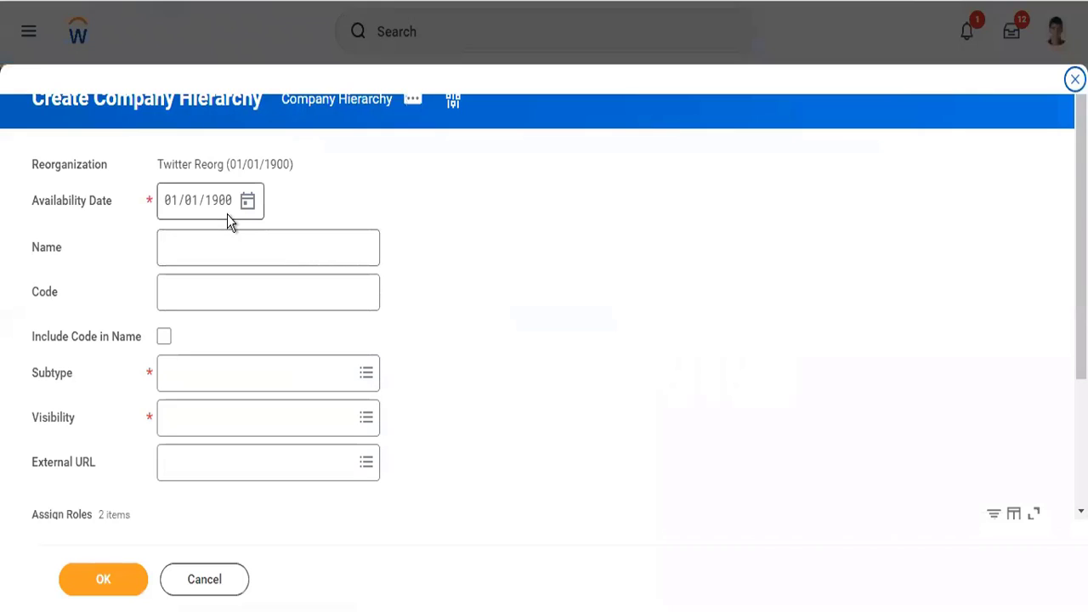
Step: Name the new company hierarchy Twitter Holdings Company Hierarchy
mouse_move(227, 214)
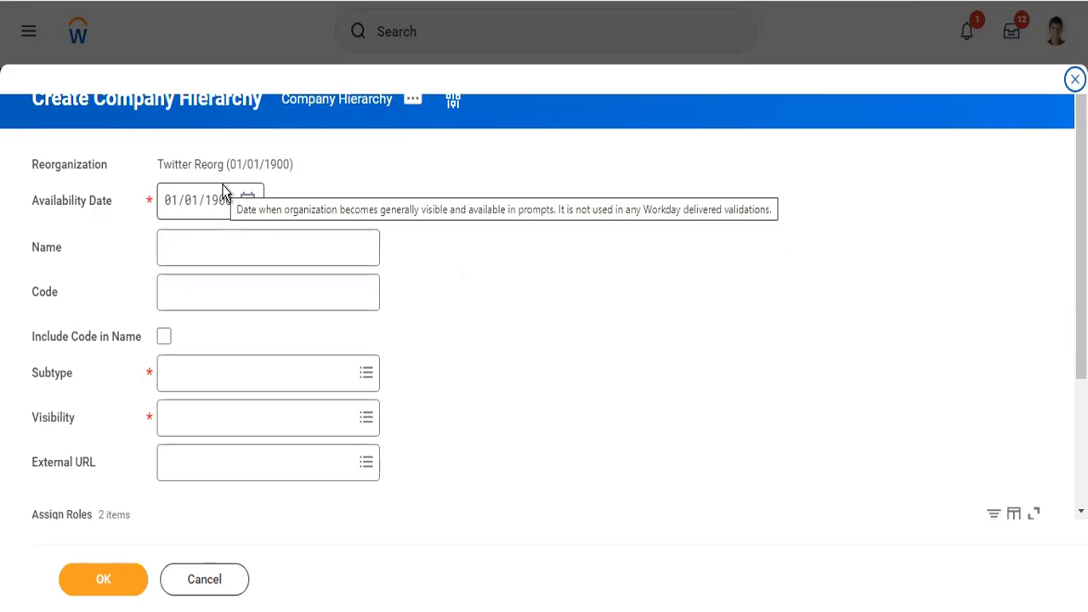
click(210, 235)
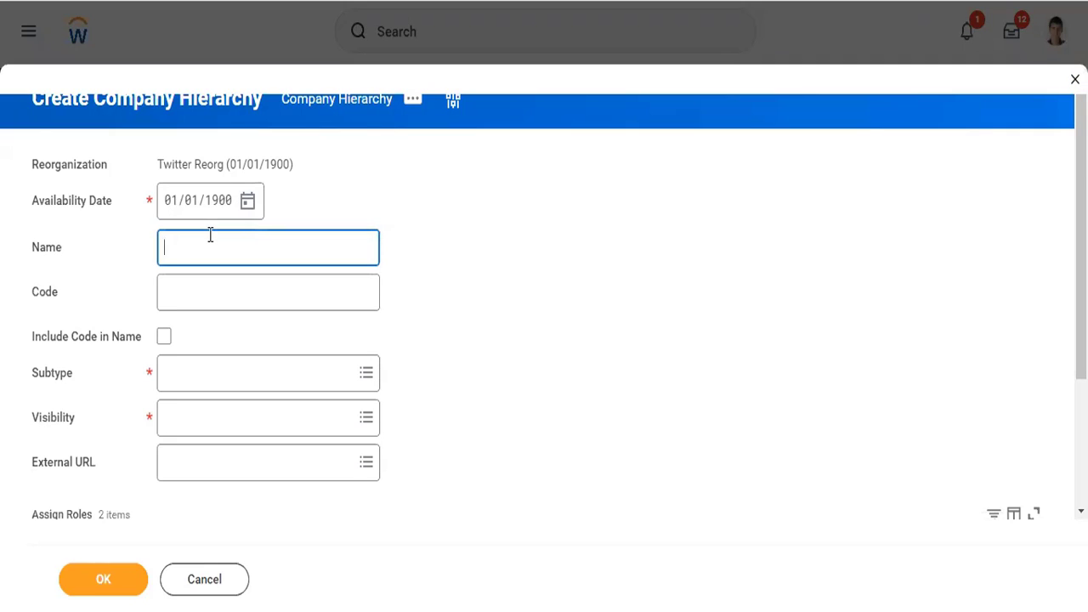
text(Twitter)
text( Q)
text(on)
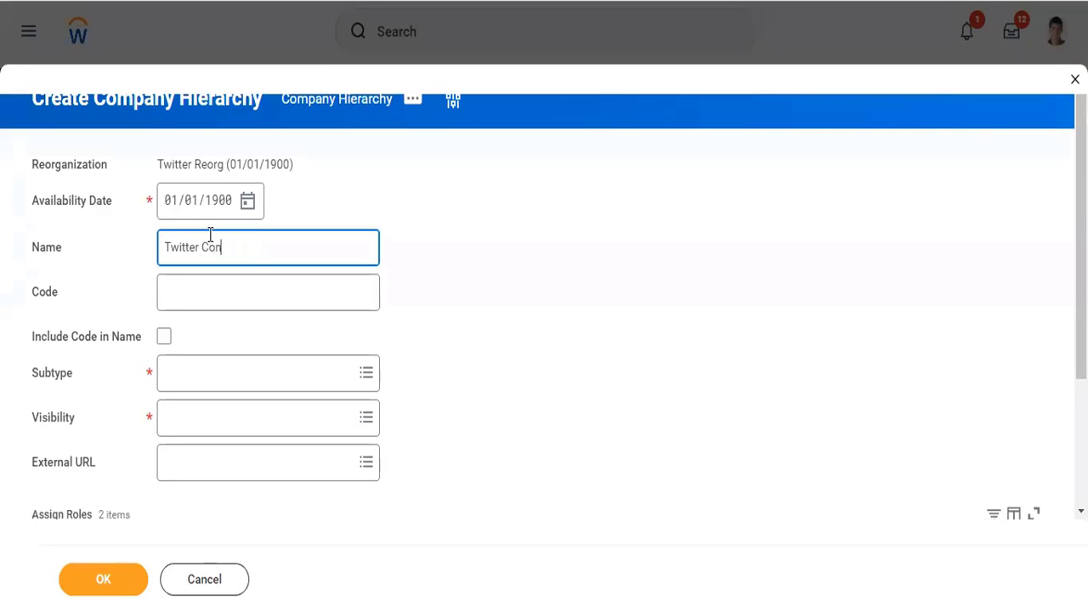
key(BackSpace)
key(BackSpace)
key(BackSpace)
text(Holdings Company Hierarchy)
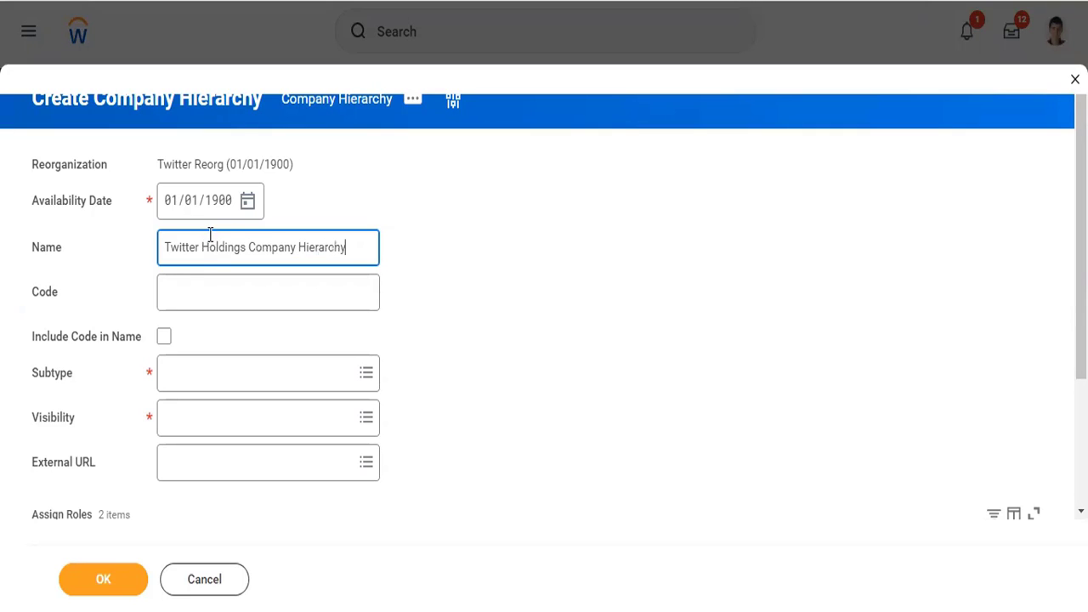
Step: Give the hierarchy the code THCH and include the code in its name
key(Tab)
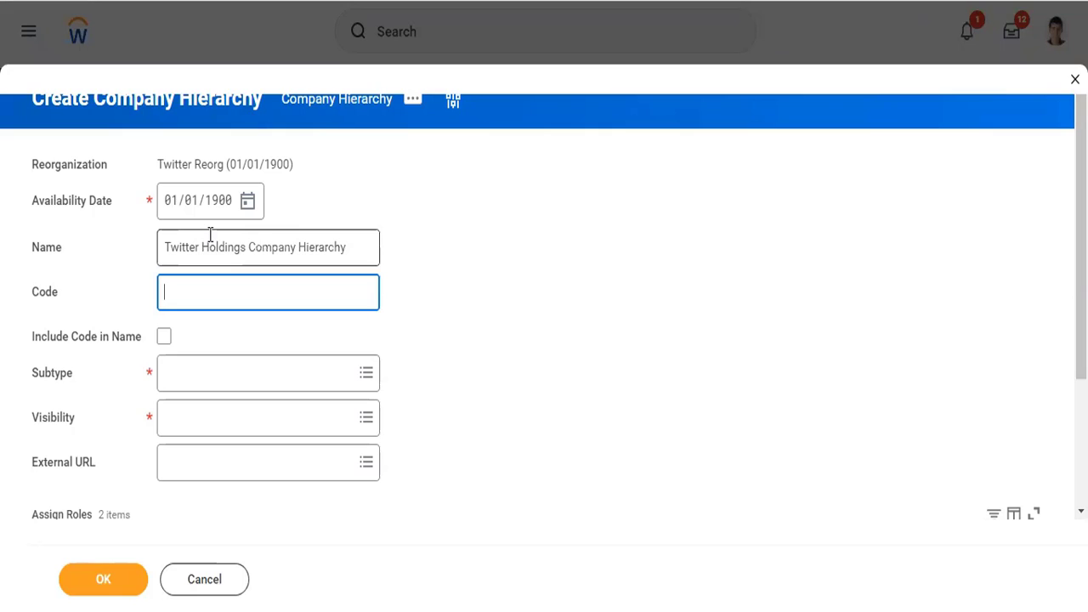
text(THCH)
drag(218, 289, 131, 311)
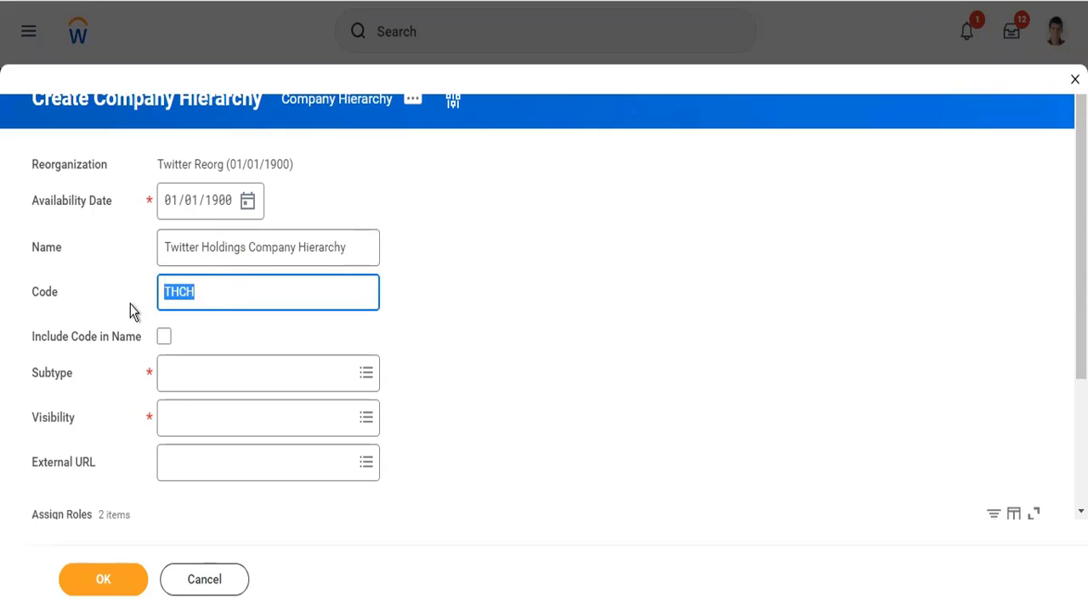
click(164, 340)
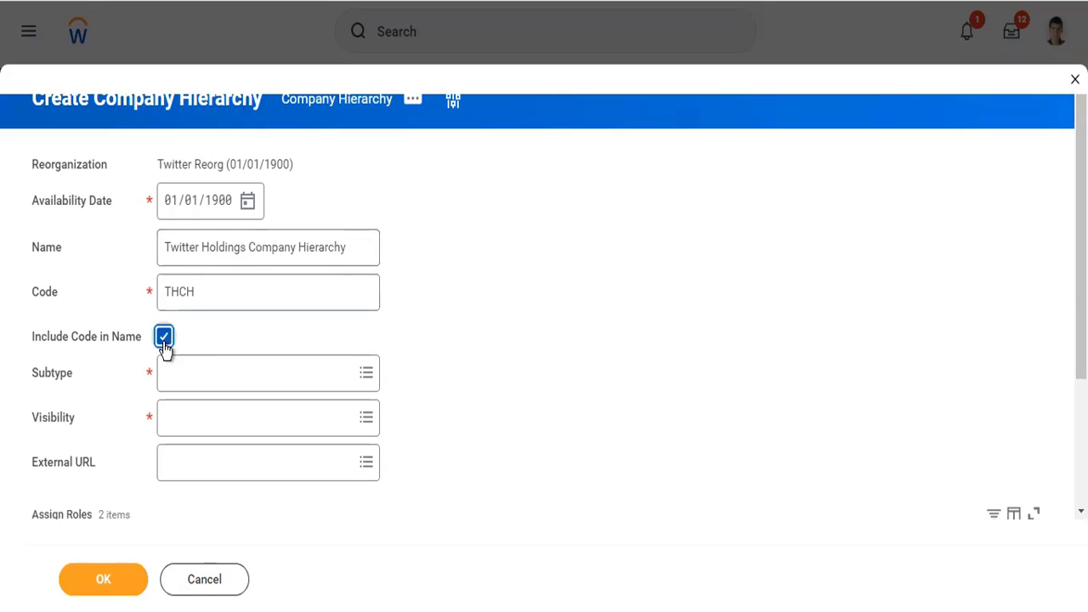
click(187, 289)
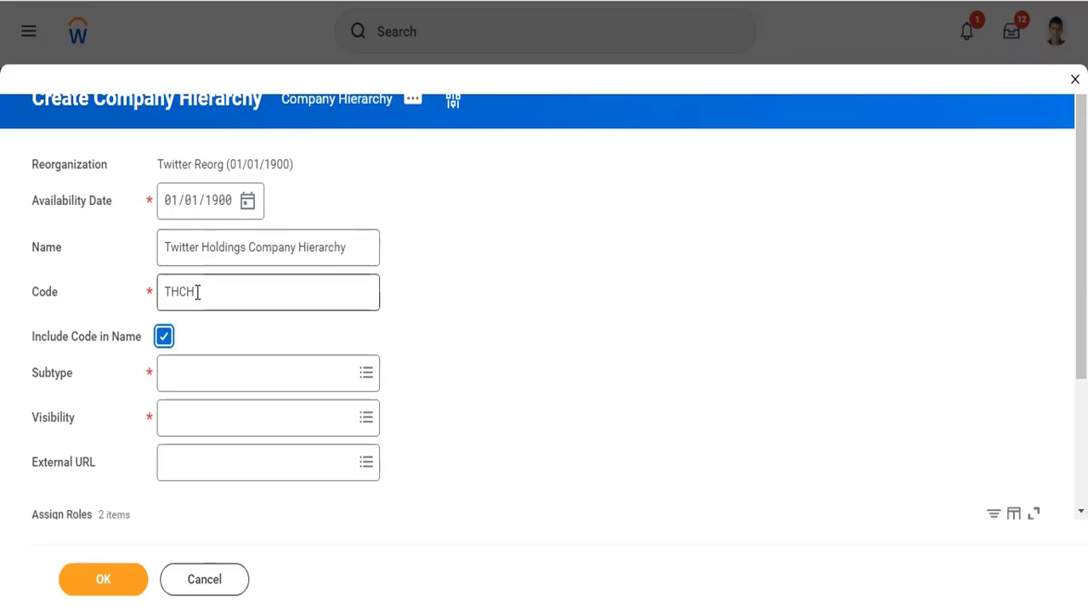
click(191, 251)
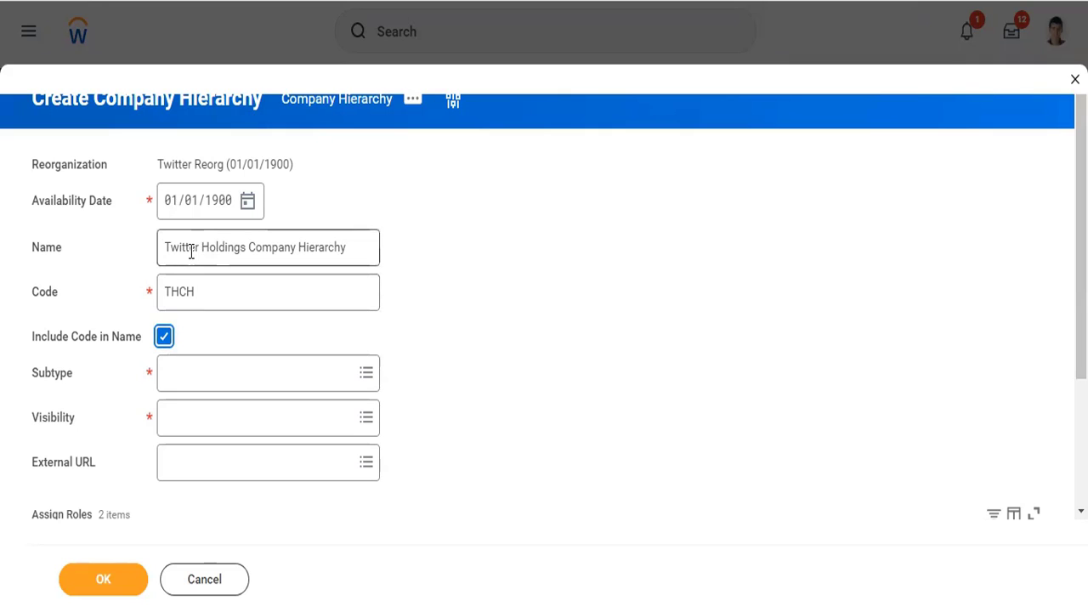
Step: Set the hierarchy's subtype to Company and its visibility to Everyone
click(202, 381)
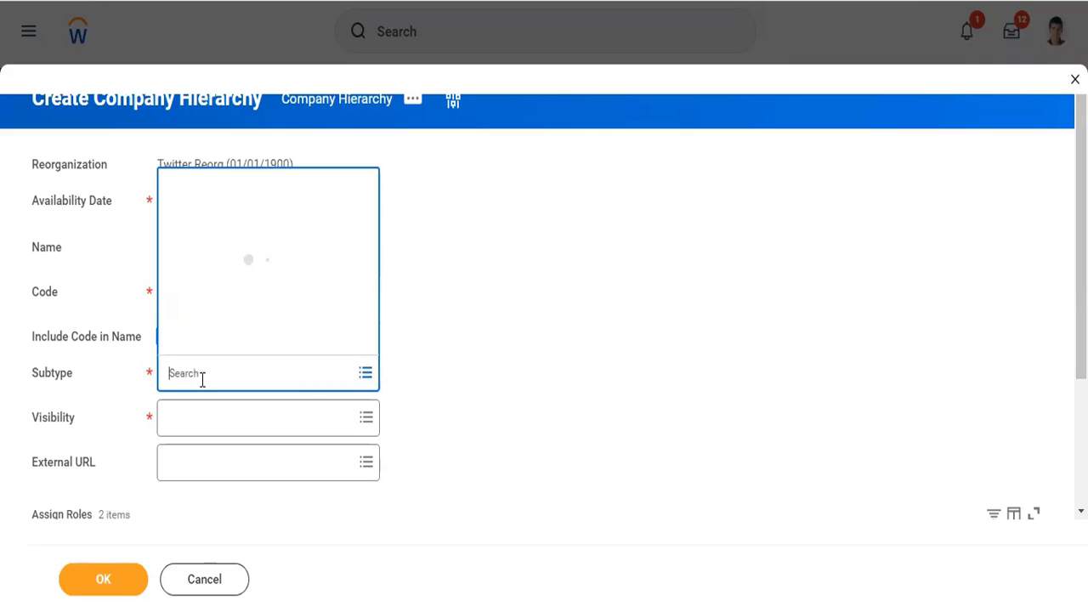
click(224, 309)
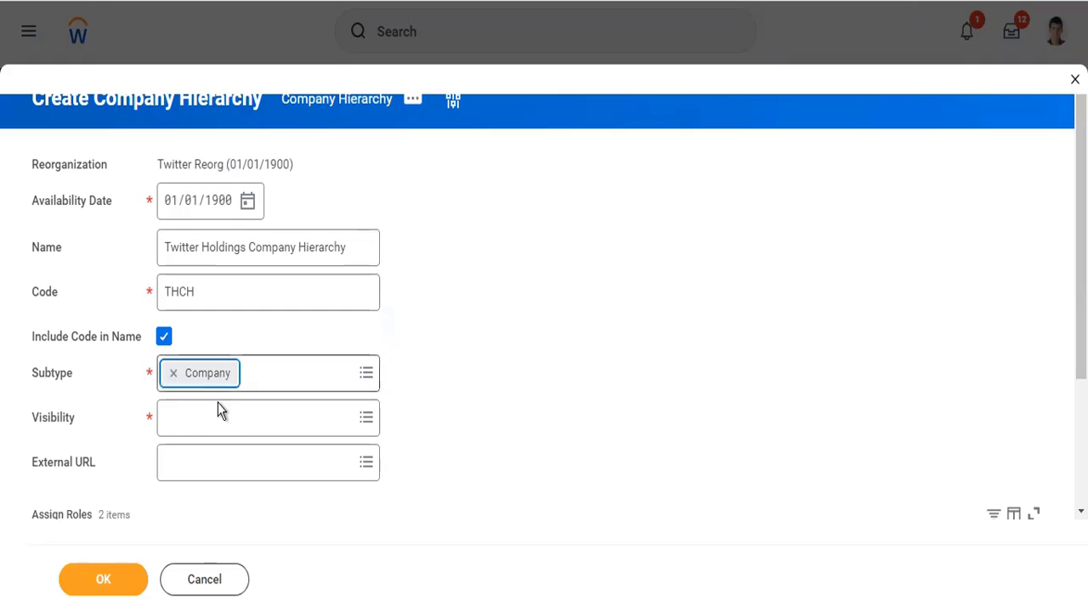
click(218, 409)
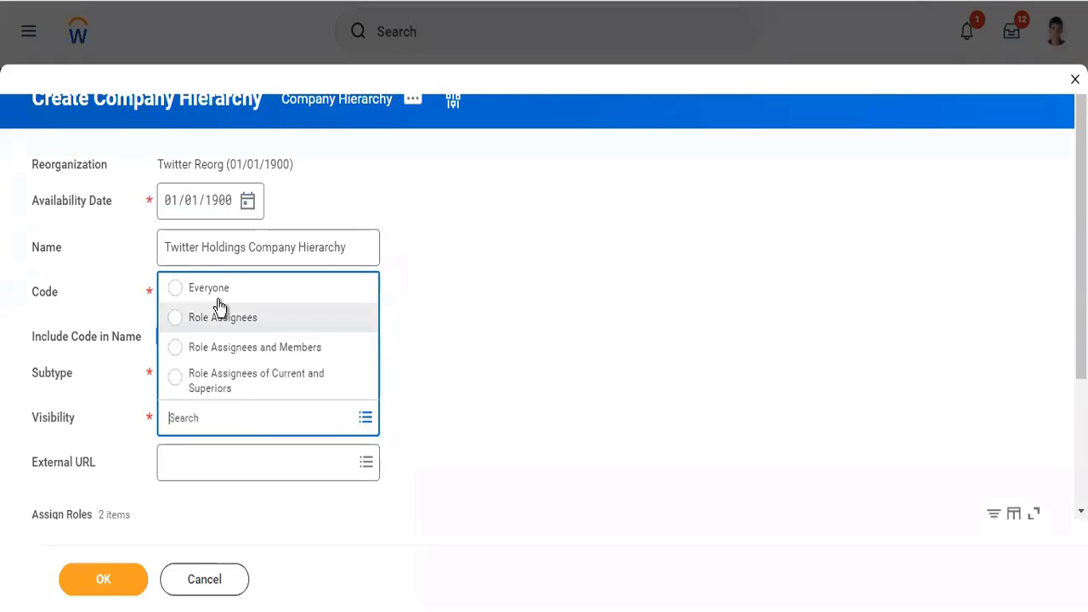
click(215, 291)
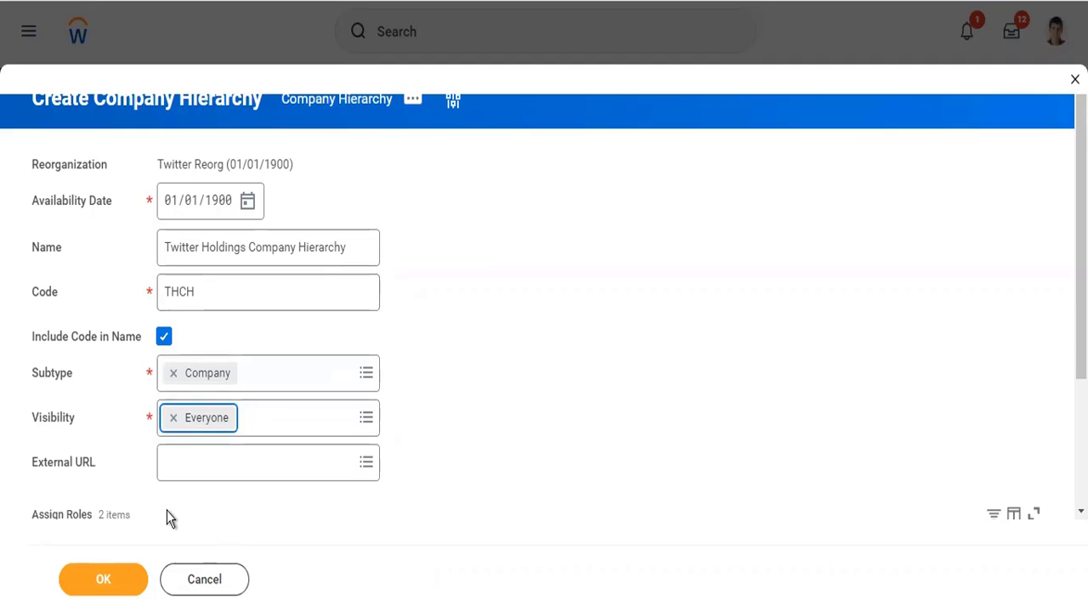
Step: Add a row to the hierarchy's role assignments and set its role to Accounting Manager
scroll(167, 510, down, 2)
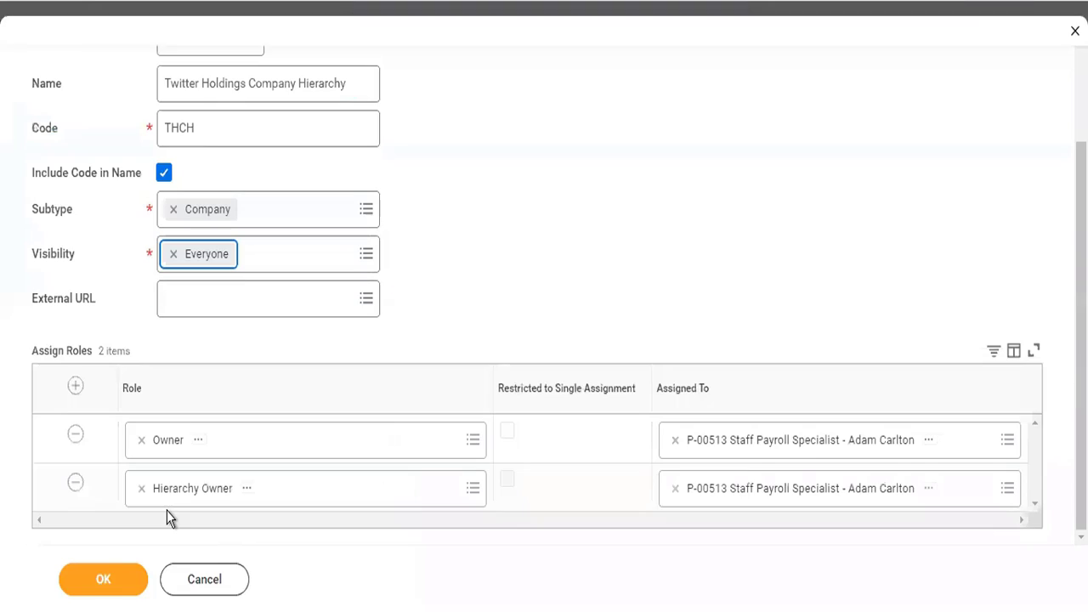
click(74, 385)
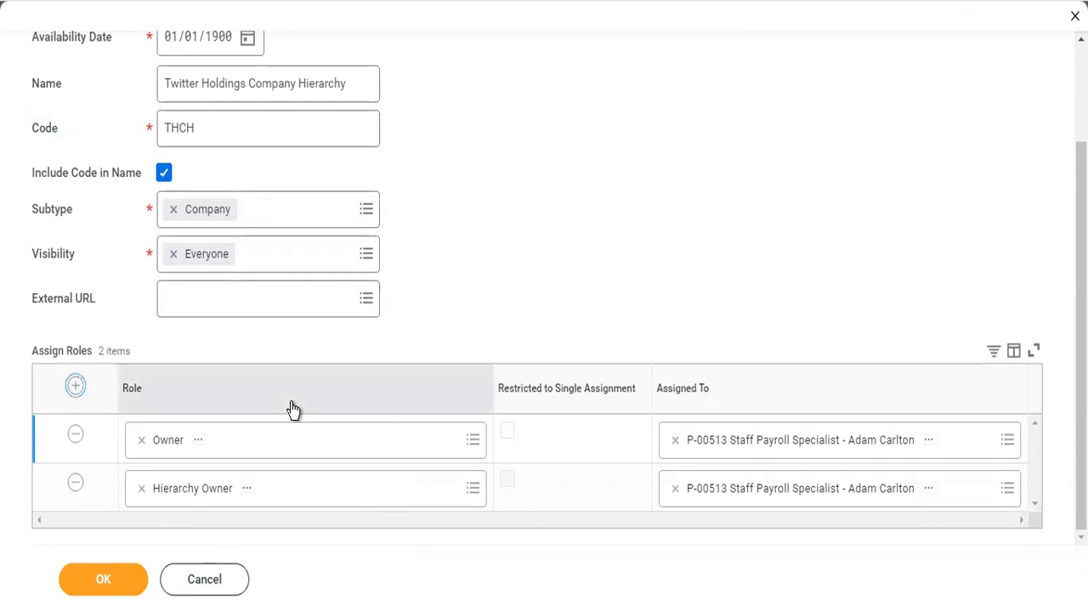
click(75, 386)
click(215, 441)
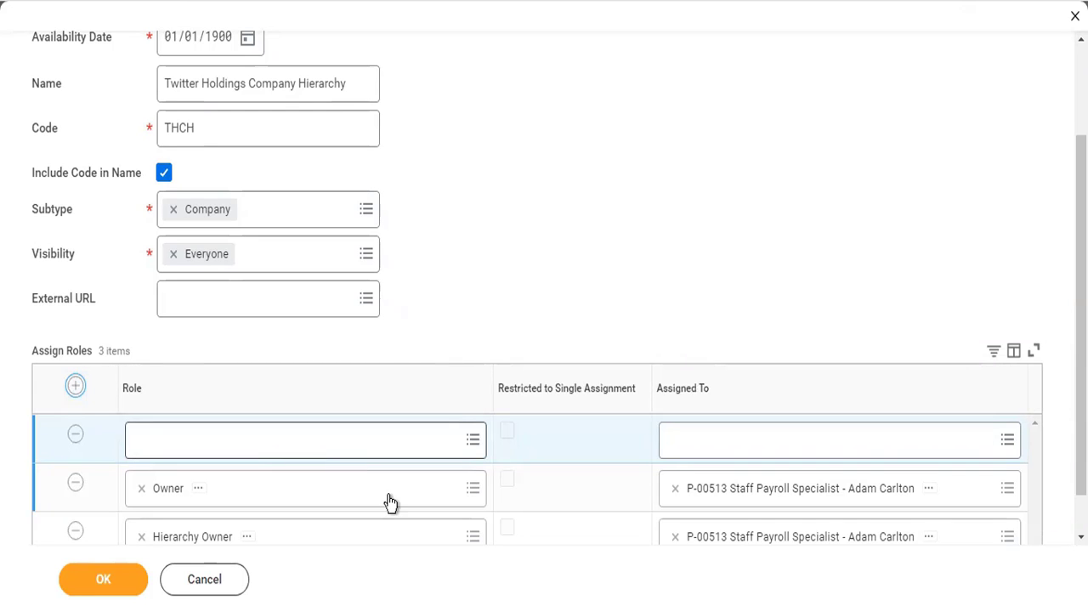
click(419, 456)
text(acc)
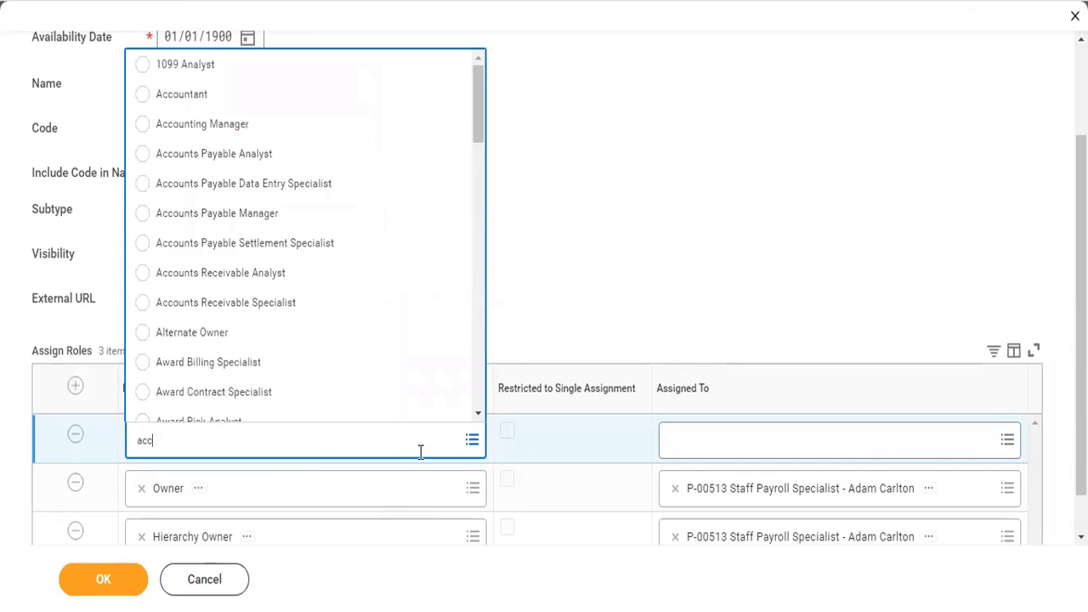
click(221, 128)
Step: Assign the Accounting Manager role to the P-00003 Controller position
click(689, 441)
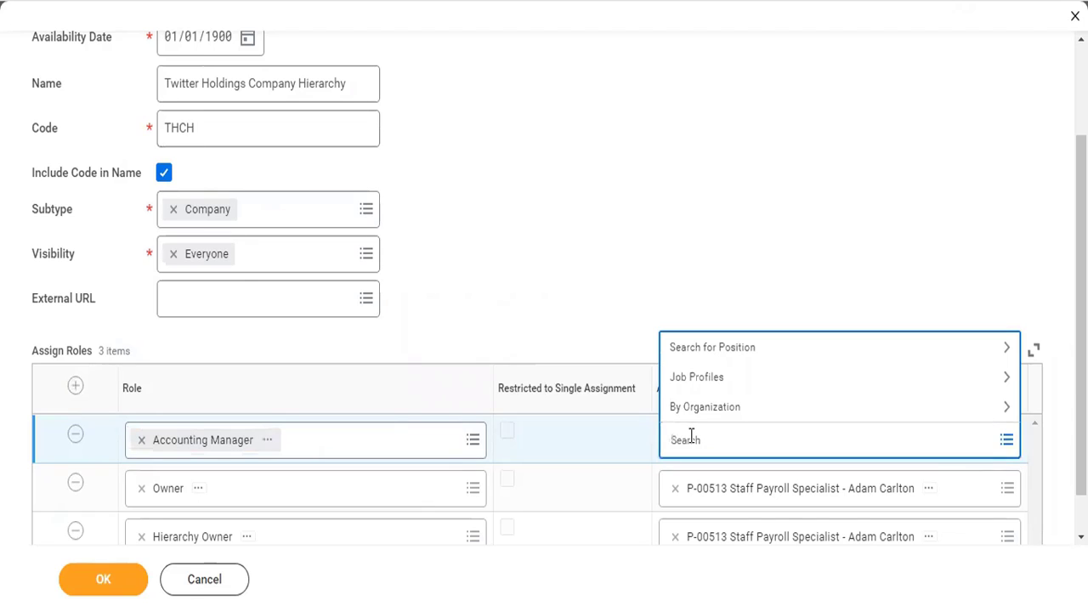
text(ter ser)
key(Return)
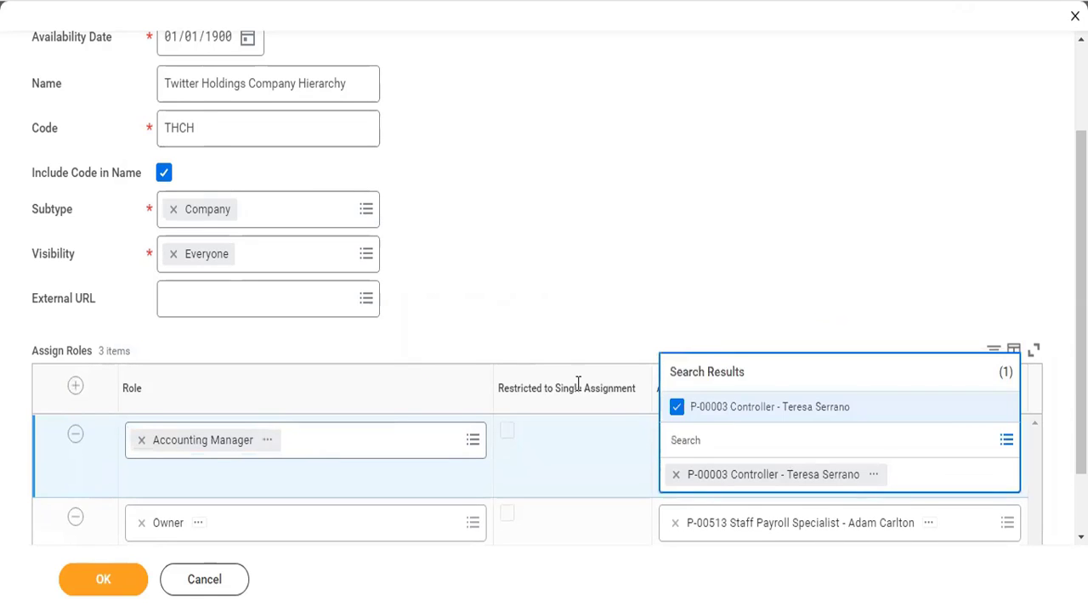
click(236, 453)
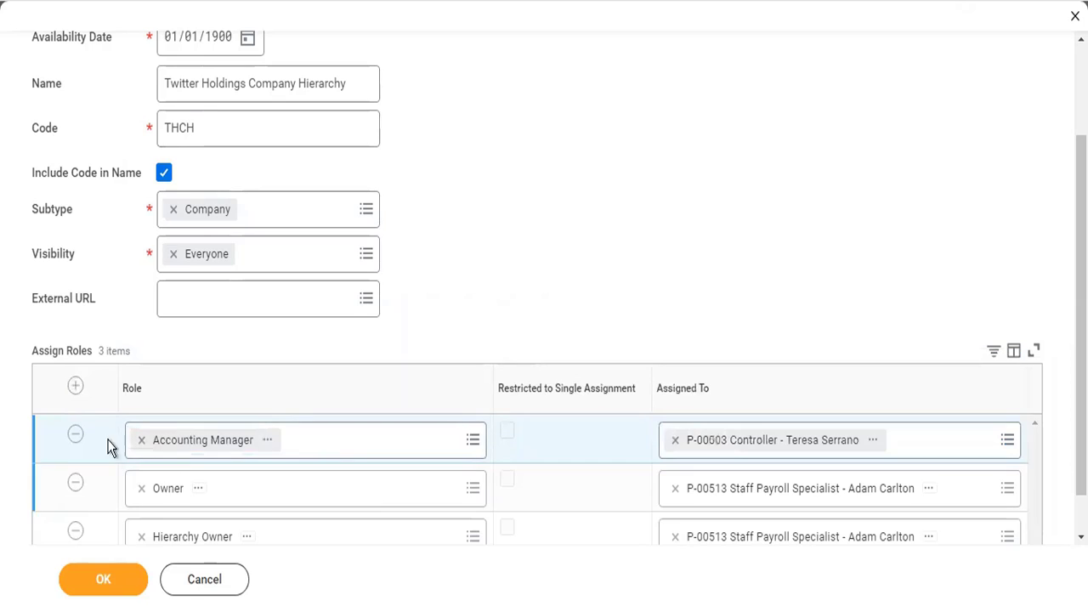
Step: Add the Accounts Payable Settlement Specialist role to the hierarchy and assign it to the P-00003 Controller position
click(77, 391)
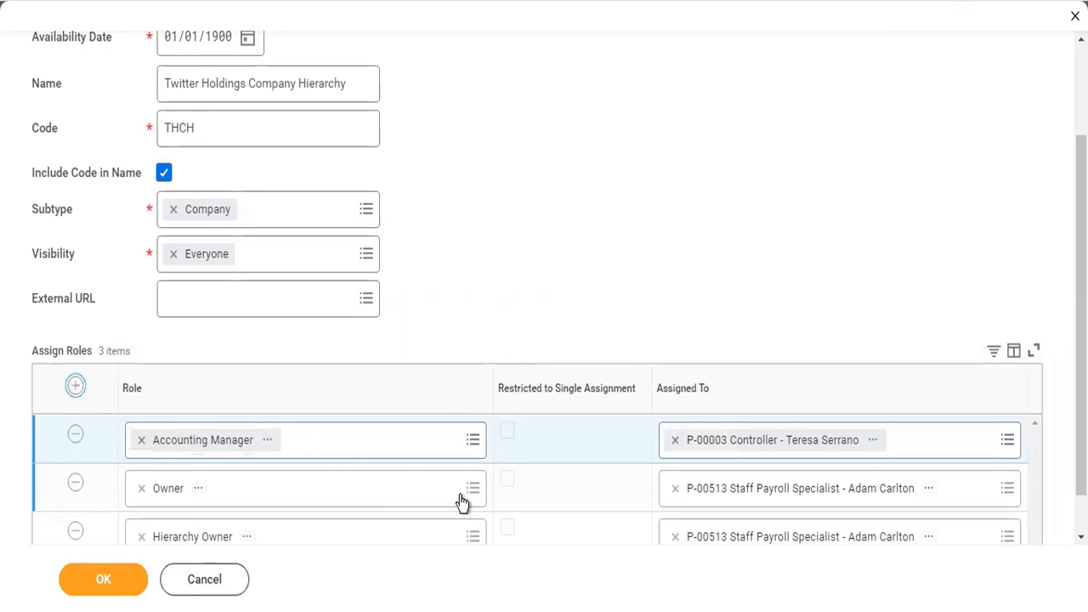
click(371, 448)
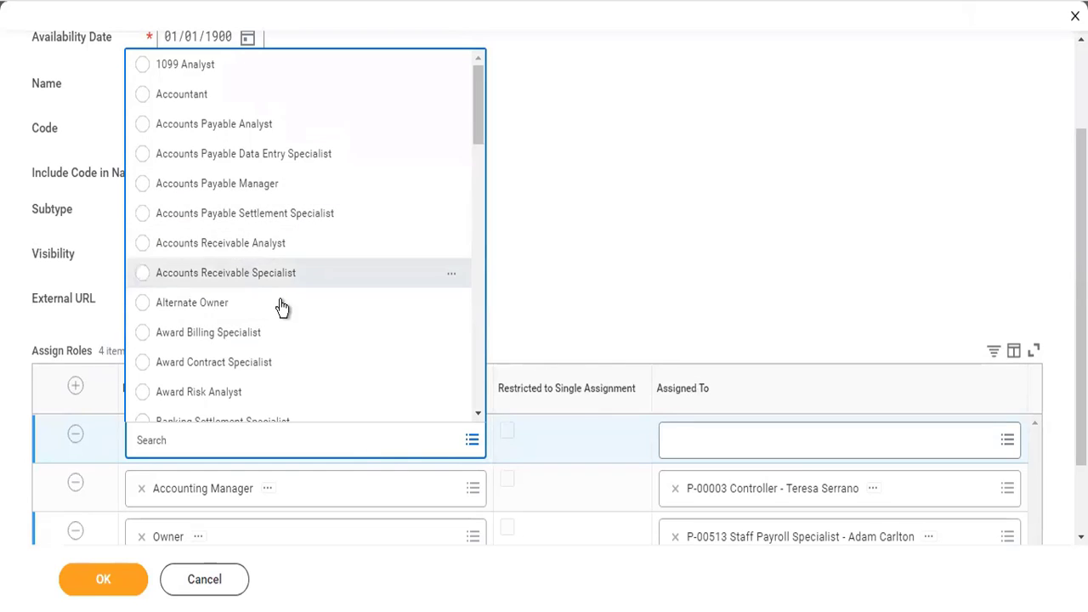
click(269, 214)
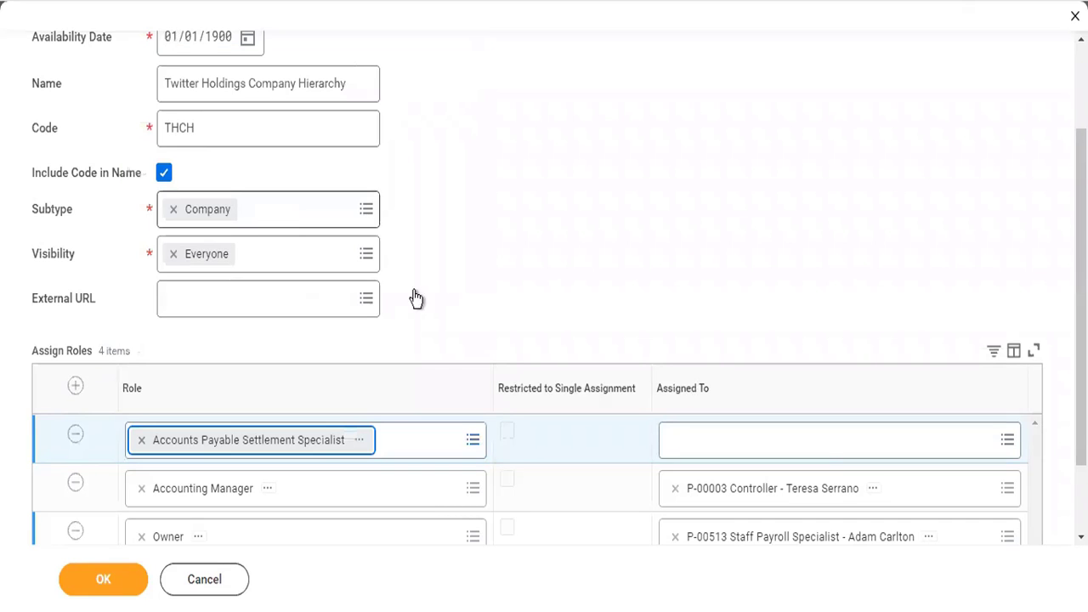
click(704, 442)
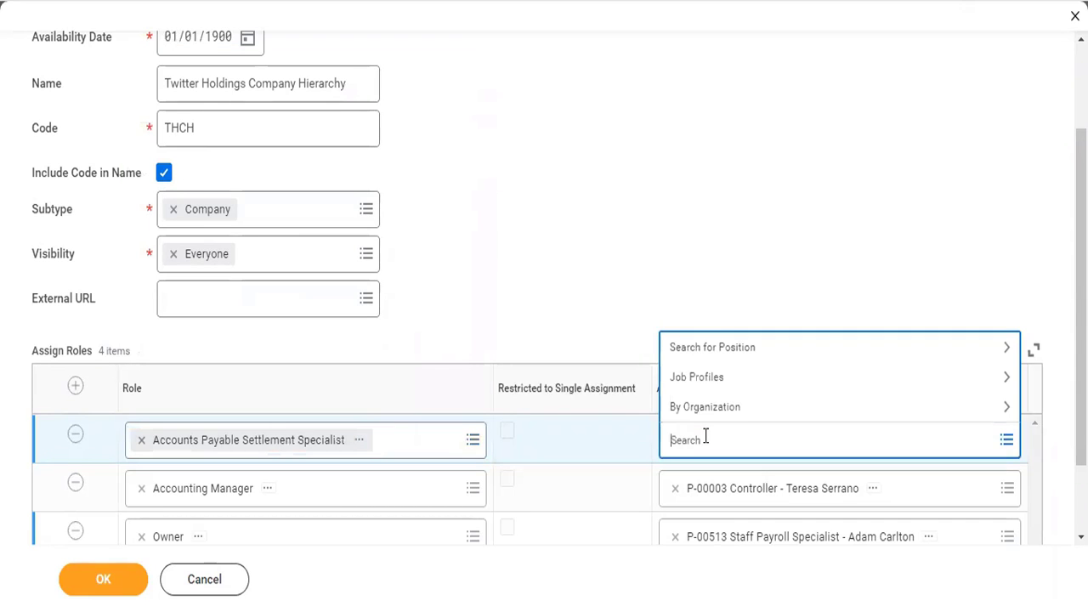
text(Ter ser)
key(Return)
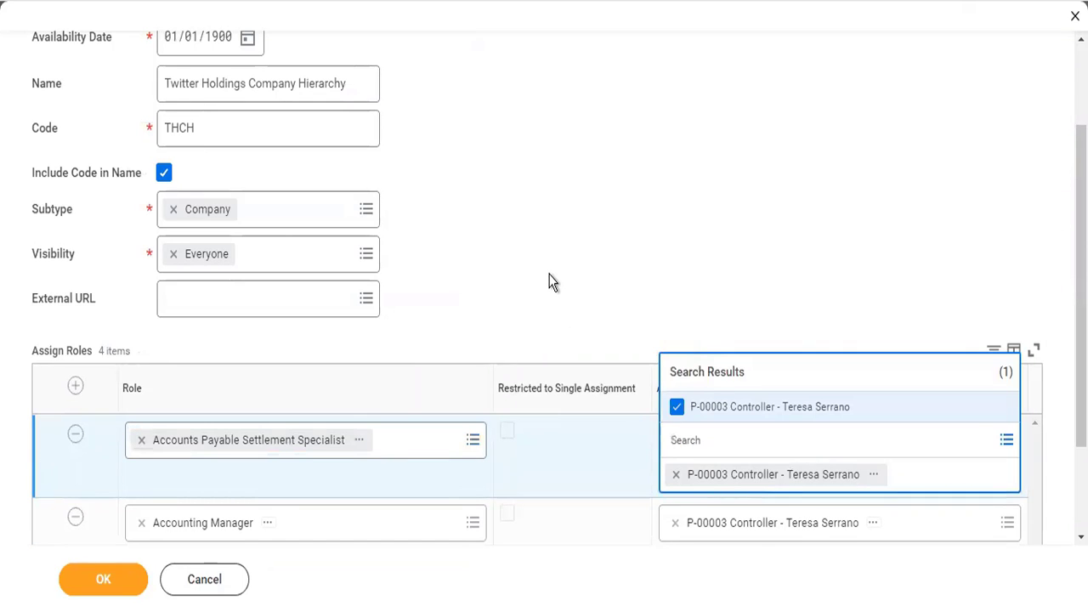
click(549, 274)
Step: Review the details of the Accounts Payable Settlement Specialist role in the role assignments
scroll(429, 529, down, 2)
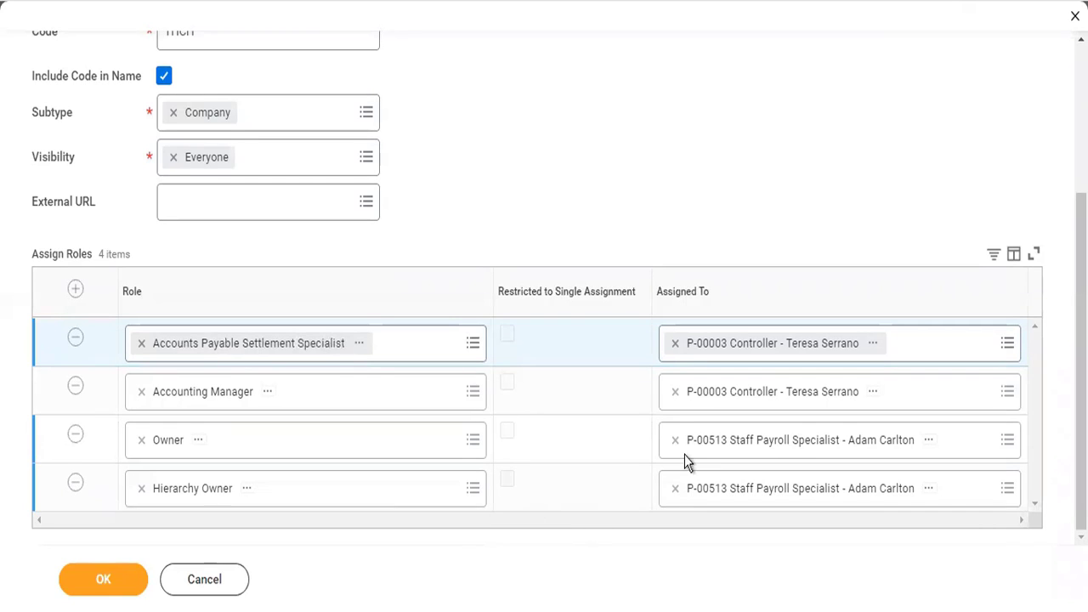
click(359, 342)
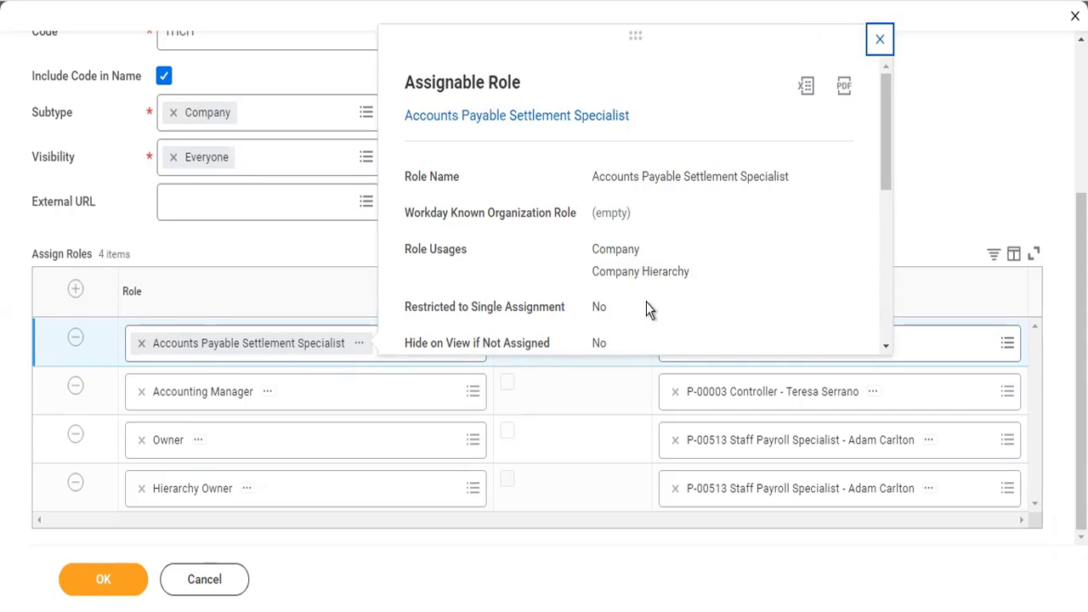
click(922, 199)
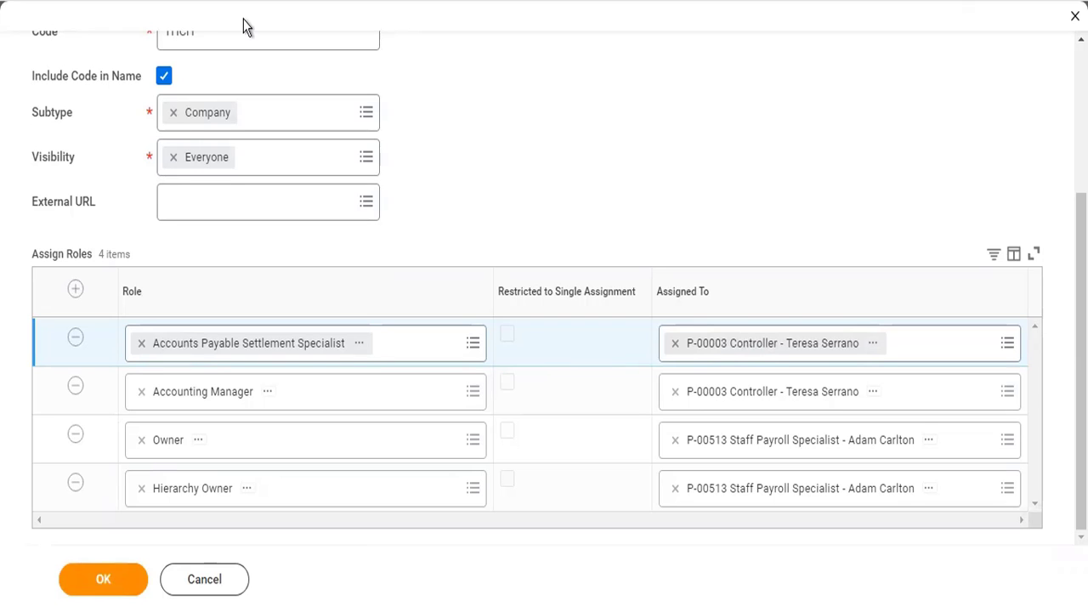
Step: Select the hierarchy's code text THCH and submit the form to create the company hierarchy
scroll(278, 66, up, 3)
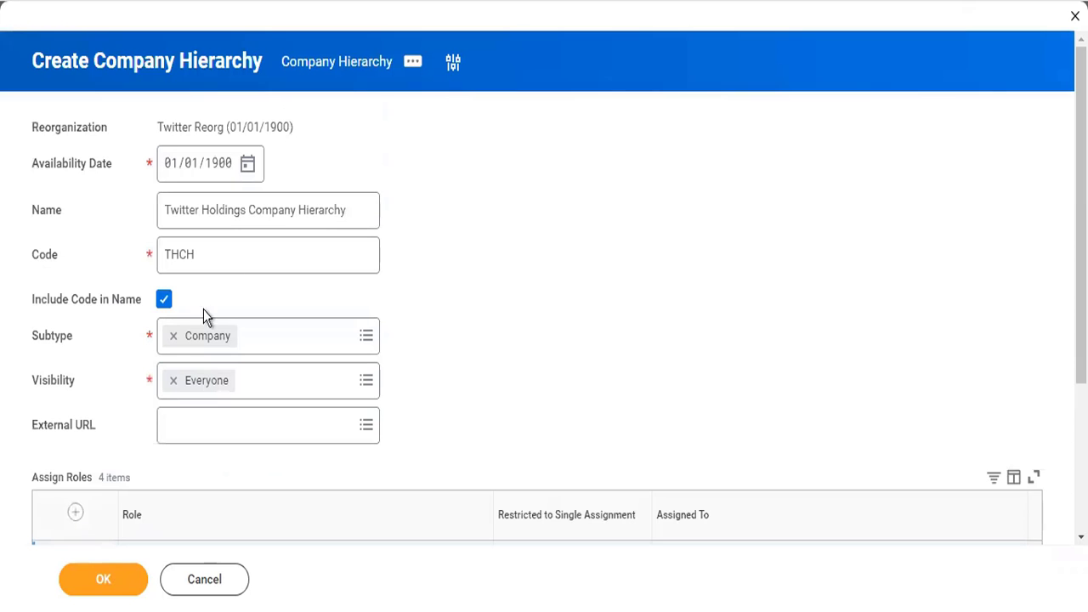
drag(204, 254, 119, 265)
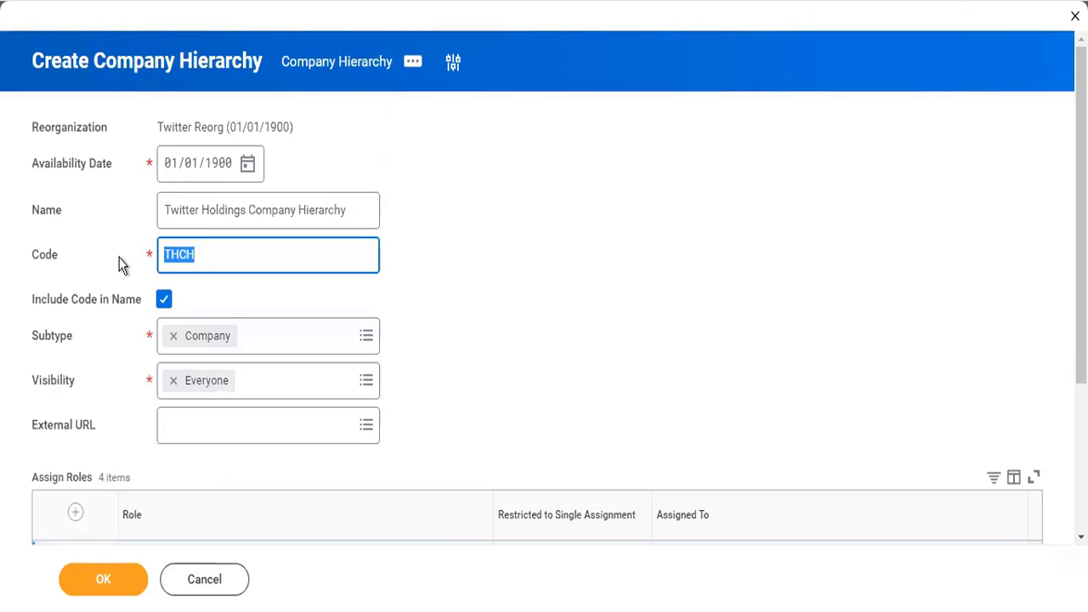
key(Return)
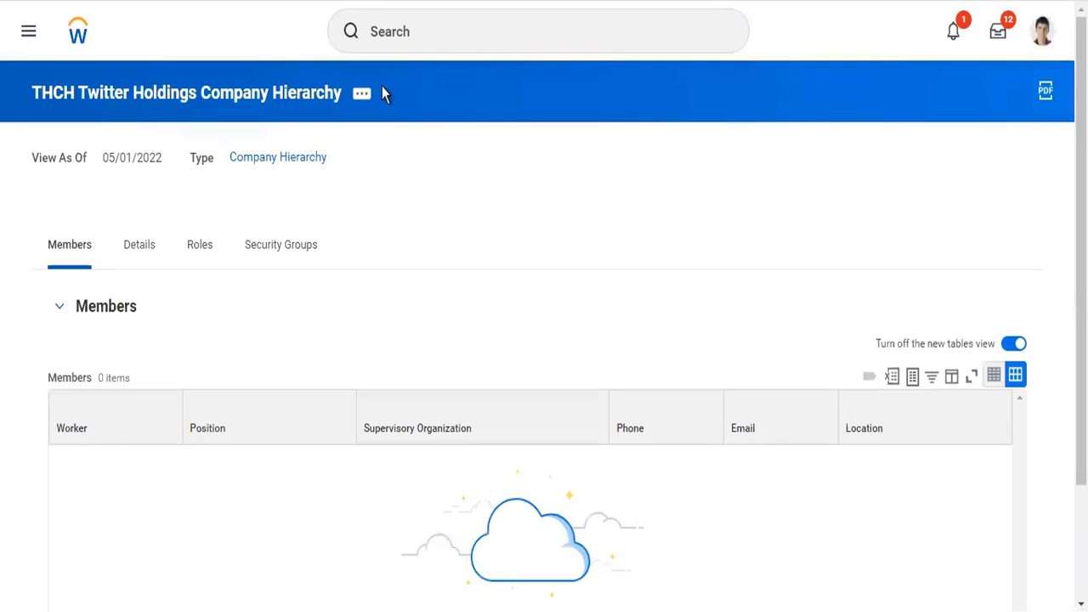
Step: Change the reference ID value of the THCH Twitter Holdings Company Hierarchy to THCH and finish the edit
click(363, 95)
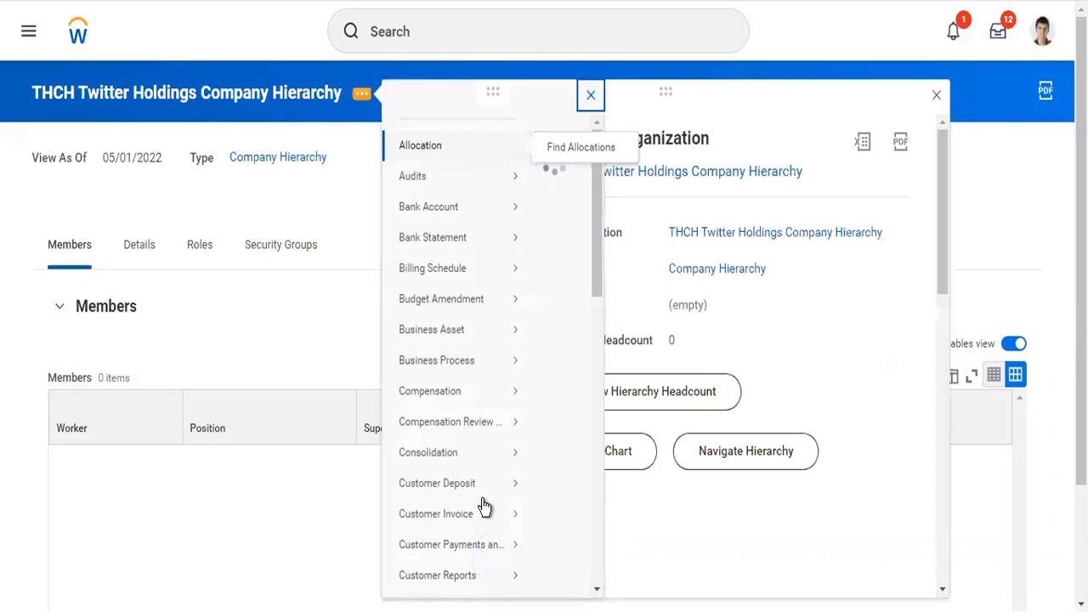
scroll(482, 519, down, 5)
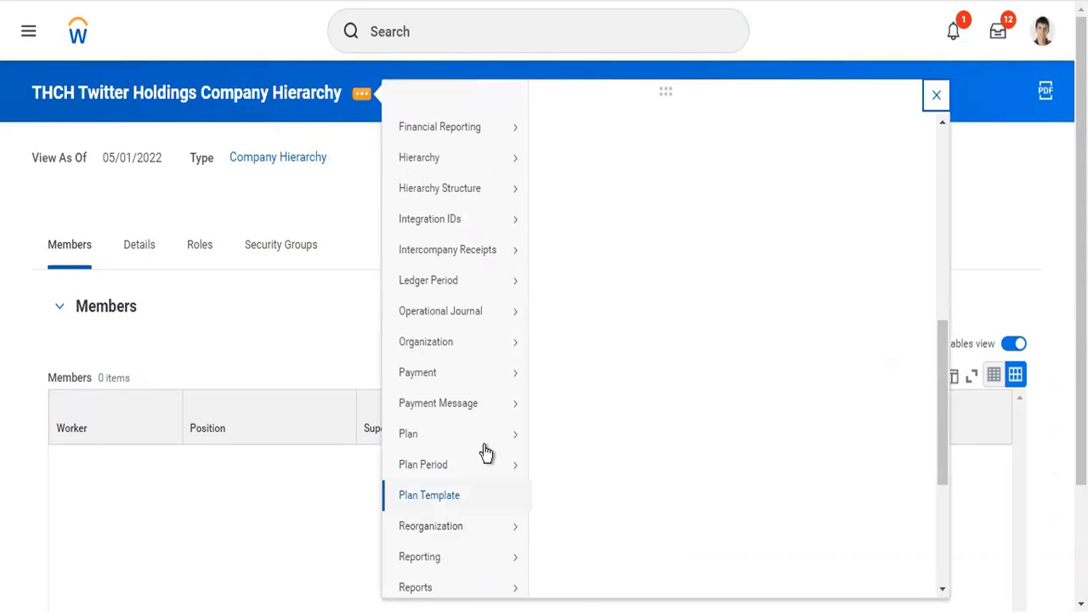
scroll(485, 452, down, 3)
scroll(484, 454, down, 1)
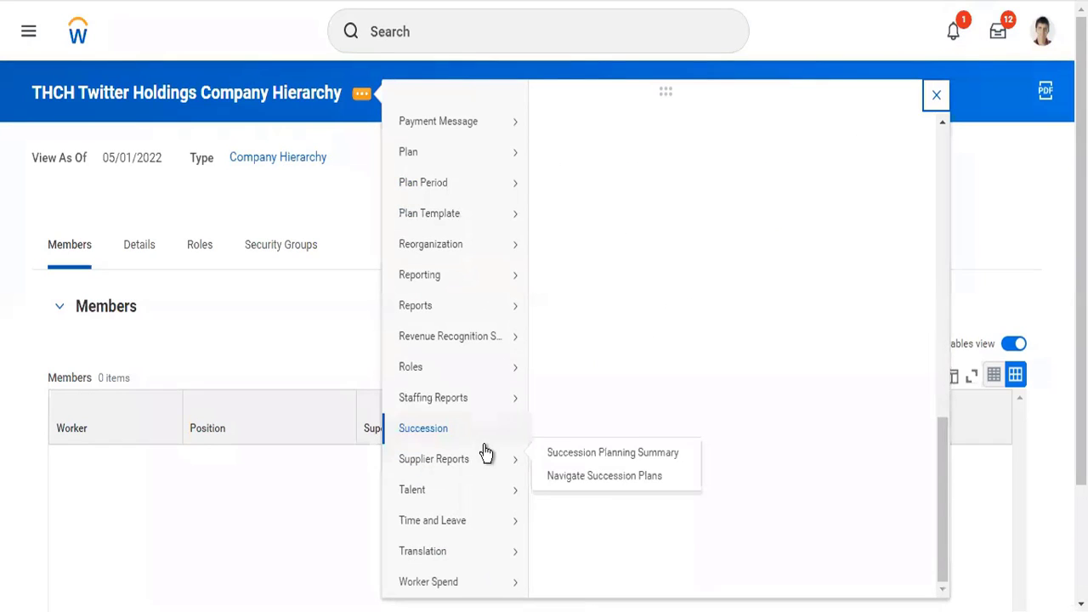
scroll(476, 374, up, 5)
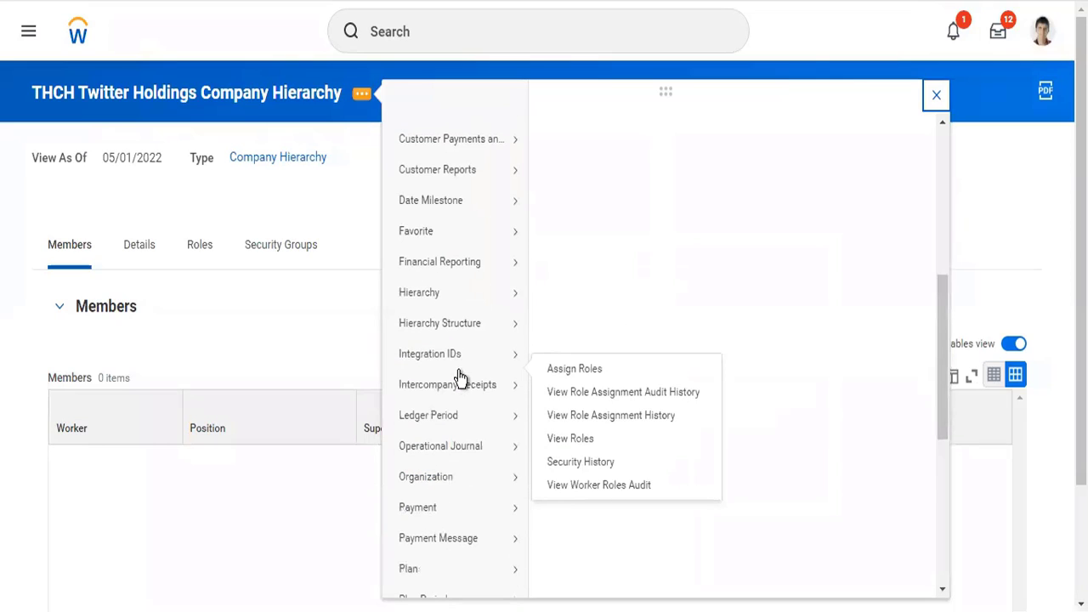
mouse_move(478, 373)
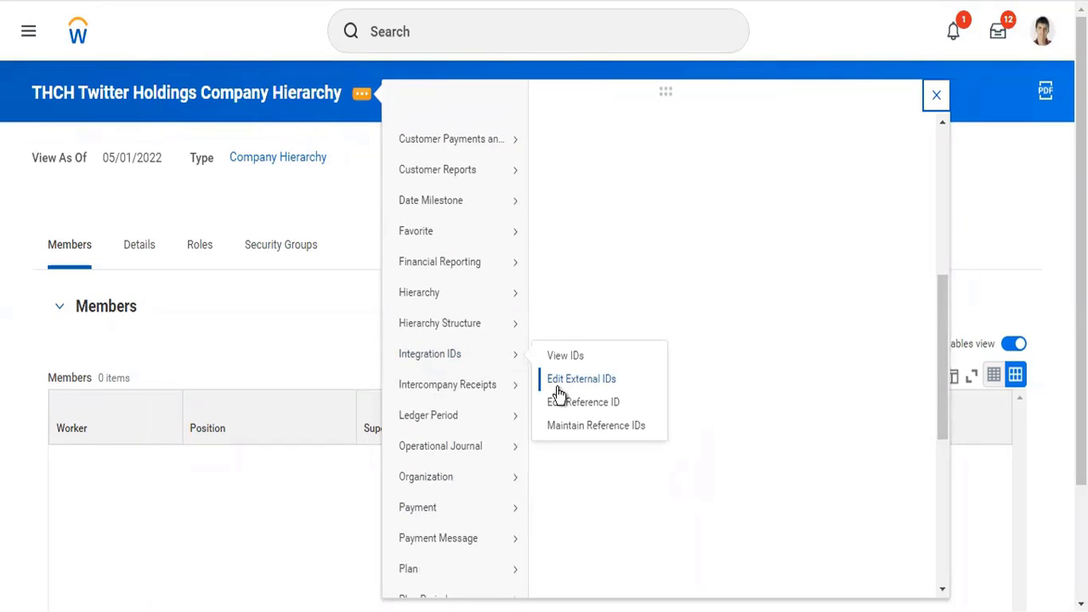
click(556, 407)
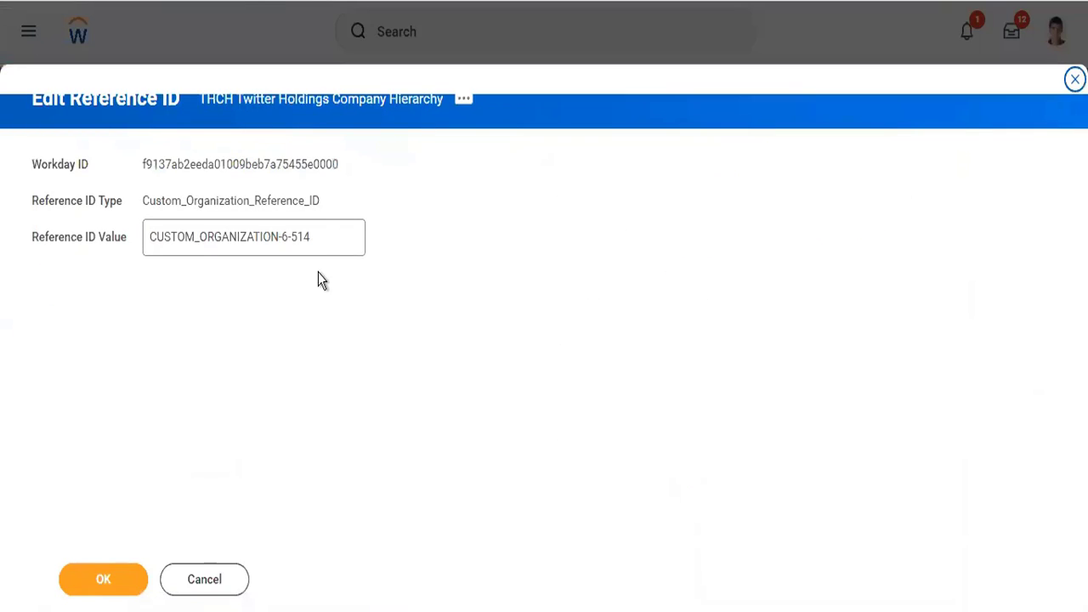
drag(321, 230, 28, 189)
double_click(335, 233)
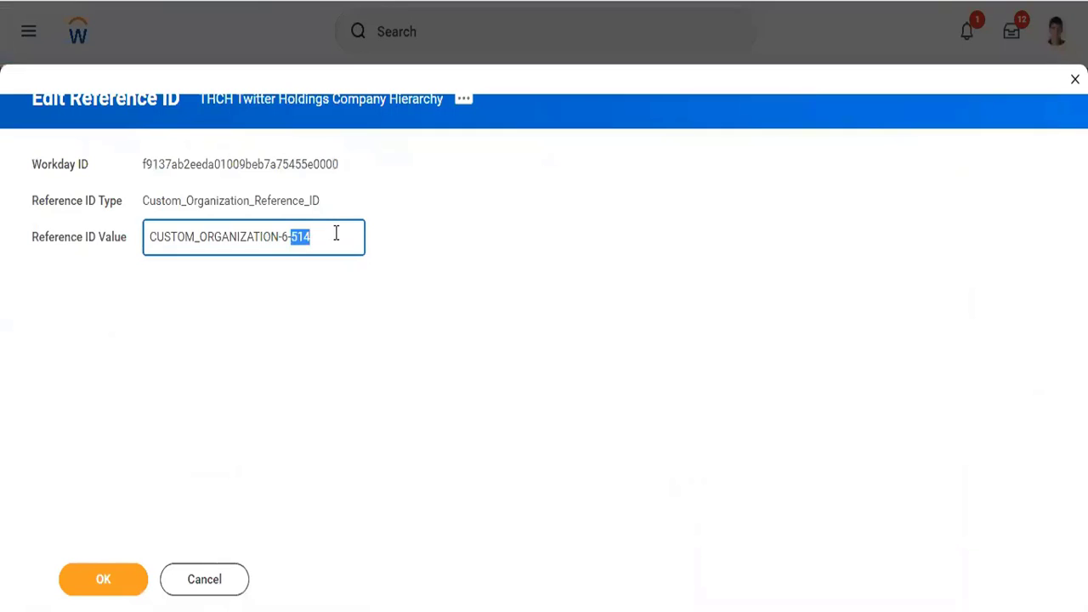
triple_click(335, 233)
text(THCH)
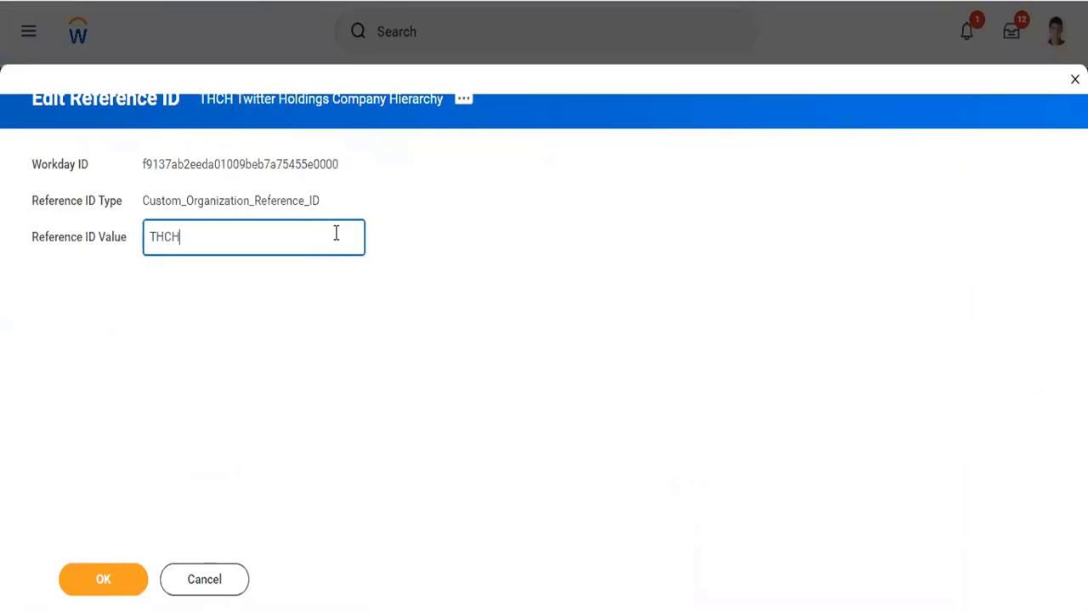
click(98, 593)
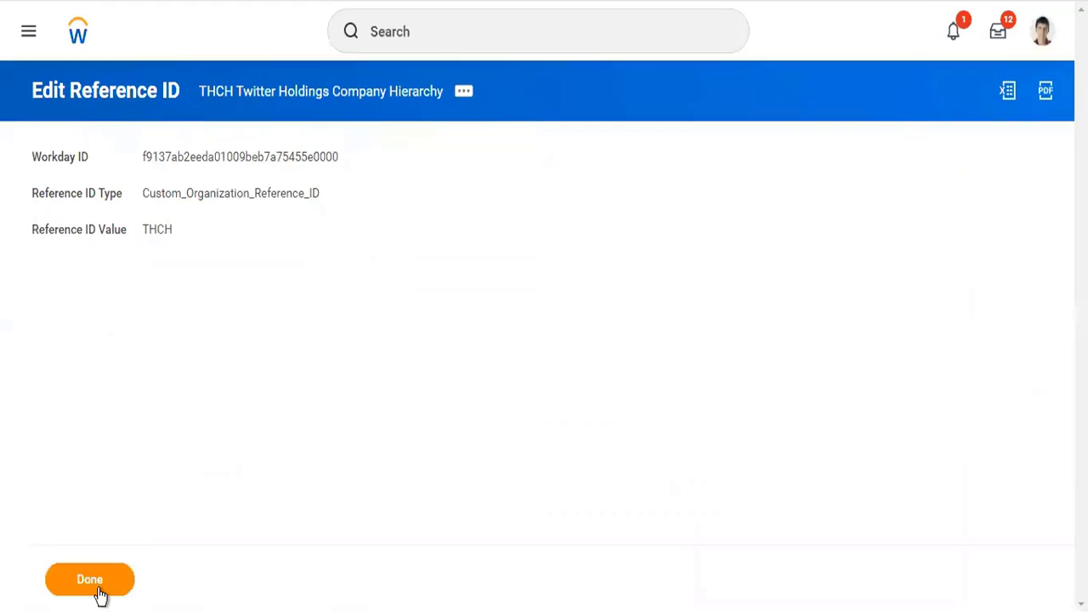
click(96, 595)
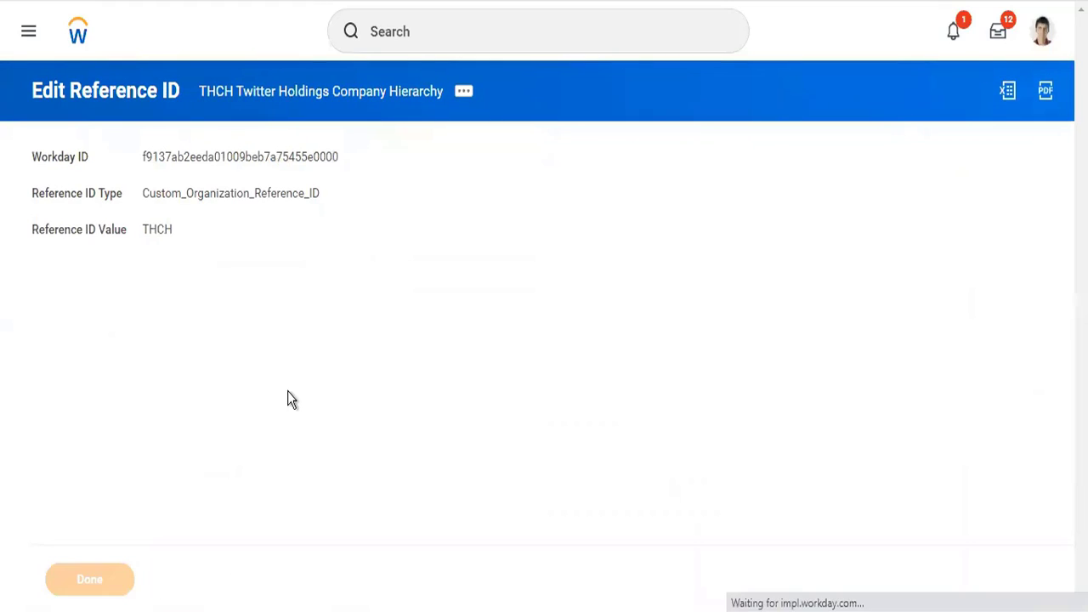
Step: Search for the company hierarchy by its reference ID thch, repeat the search, and clear the search text
click(442, 47)
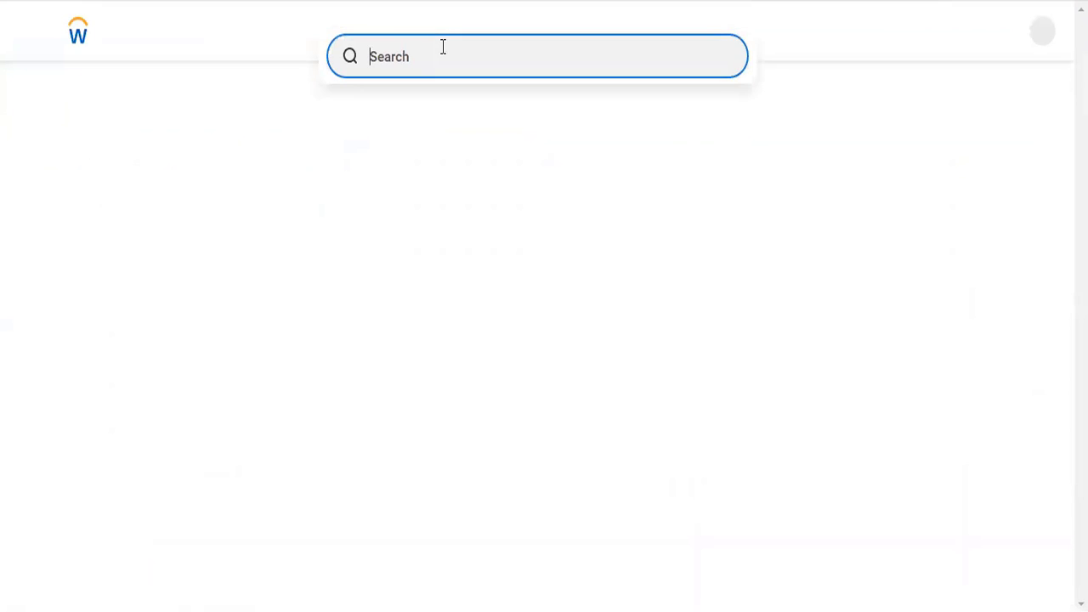
text(thch)
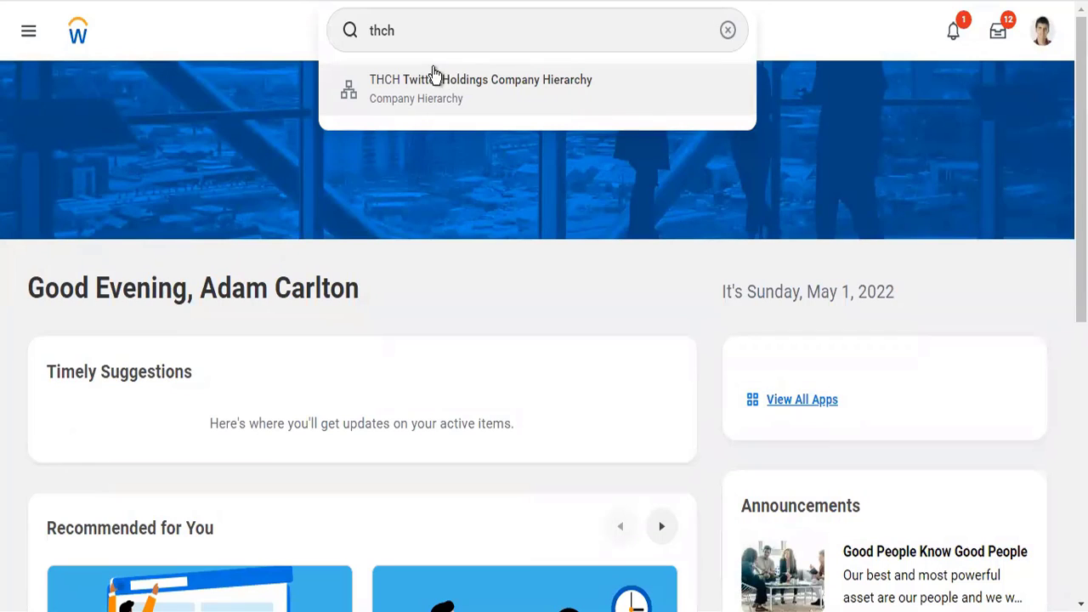
drag(417, 33, 336, 38)
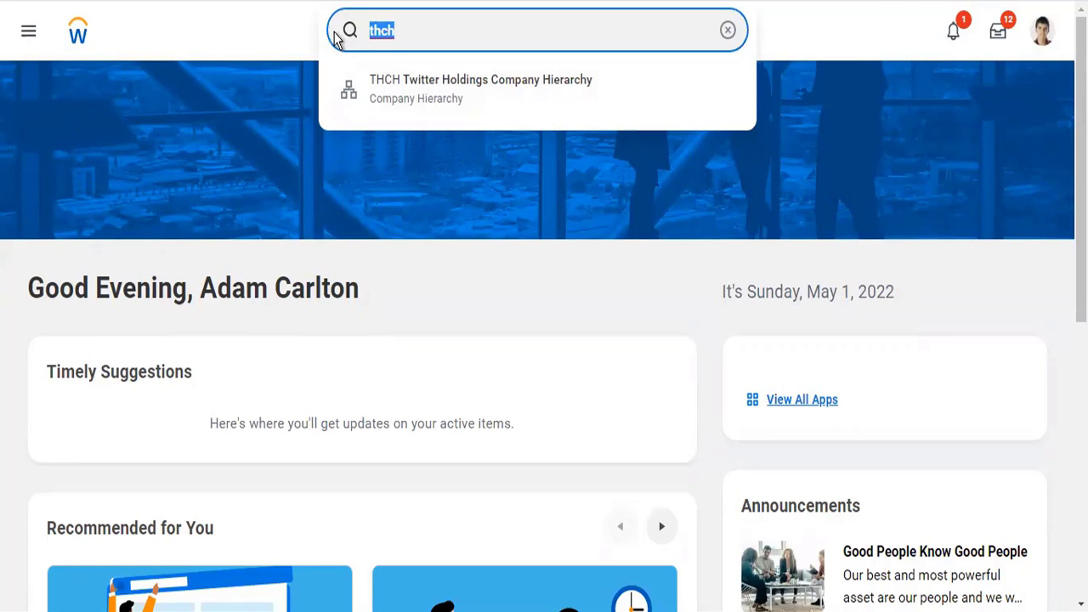
scroll(337, 37, down, 6)
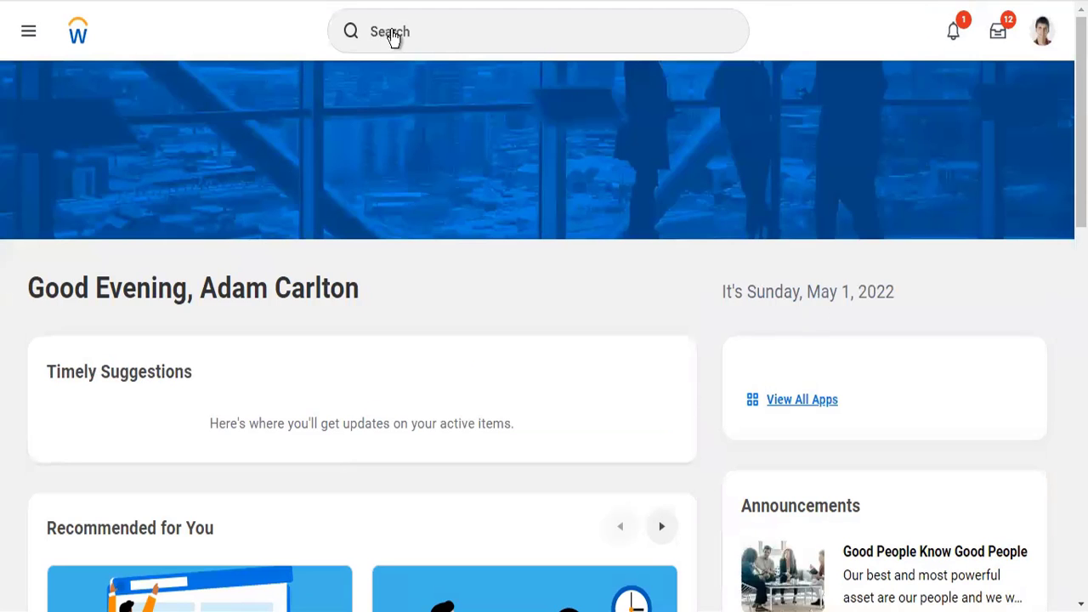
click(391, 31)
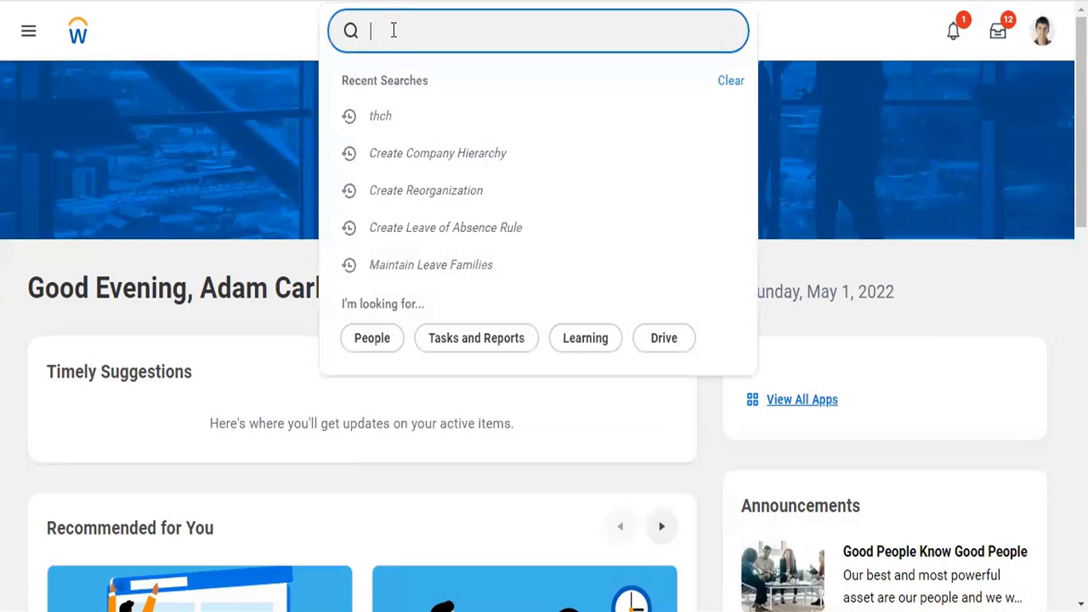
click(380, 116)
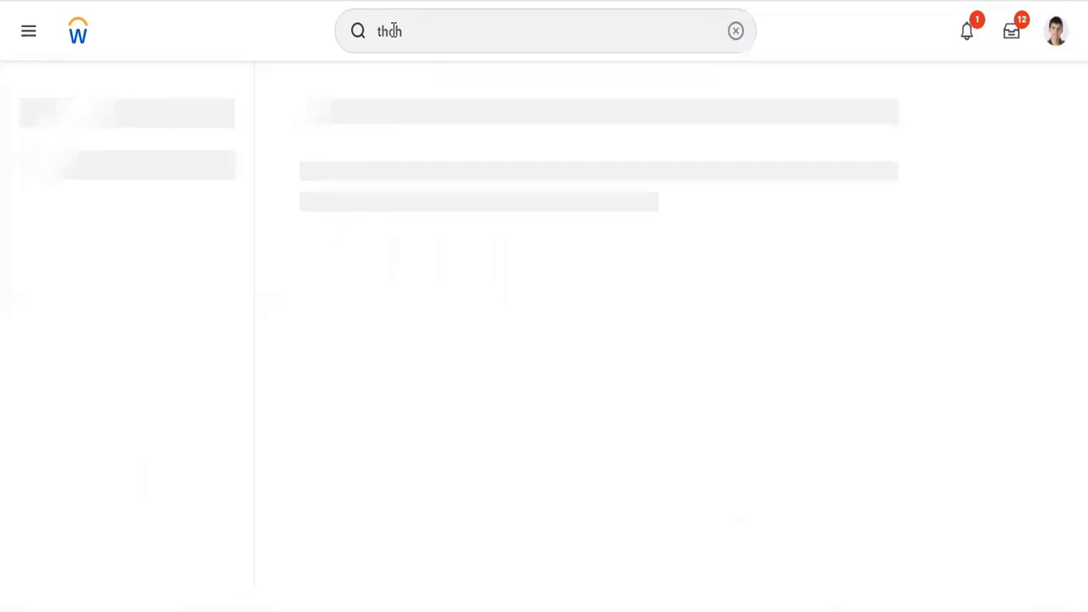
click(734, 34)
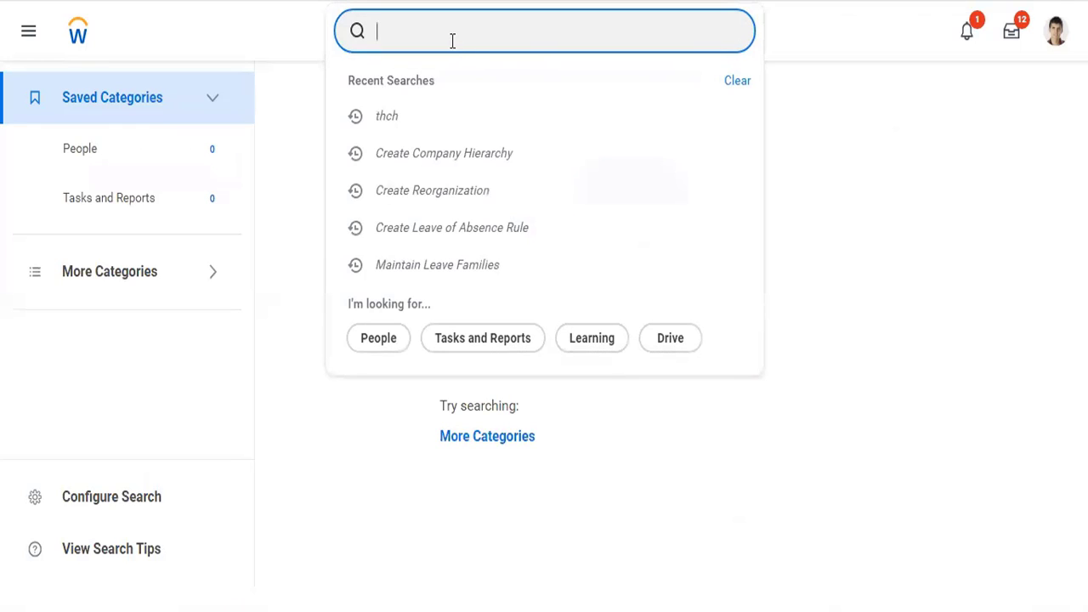
Step: Find the Create Company task and start it with Twitter Reorg (01/01/1900) as the reorganization
text(cr company)
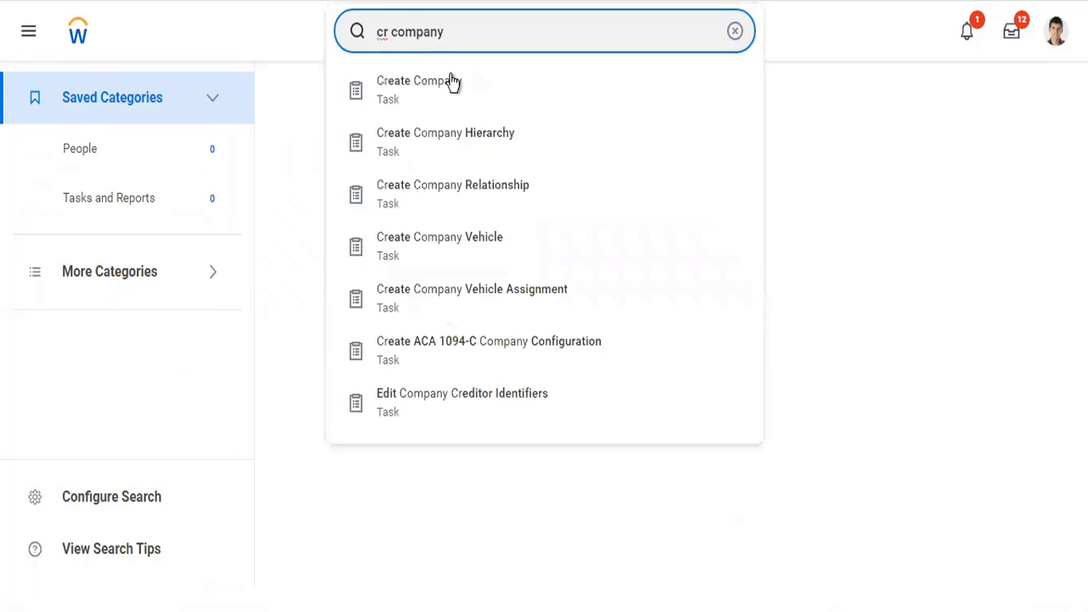
click(453, 82)
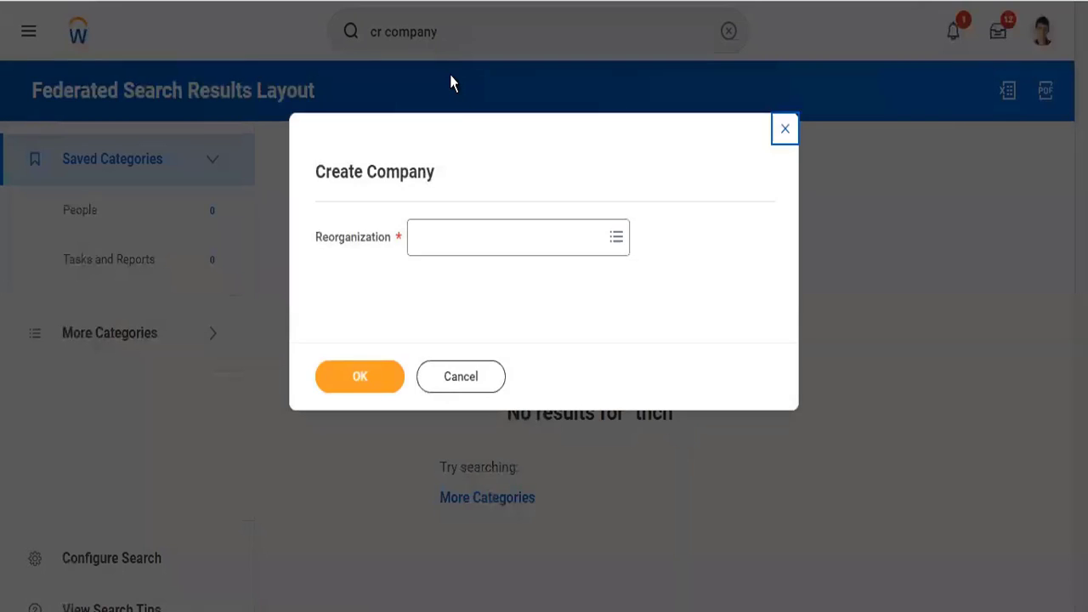
click(466, 237)
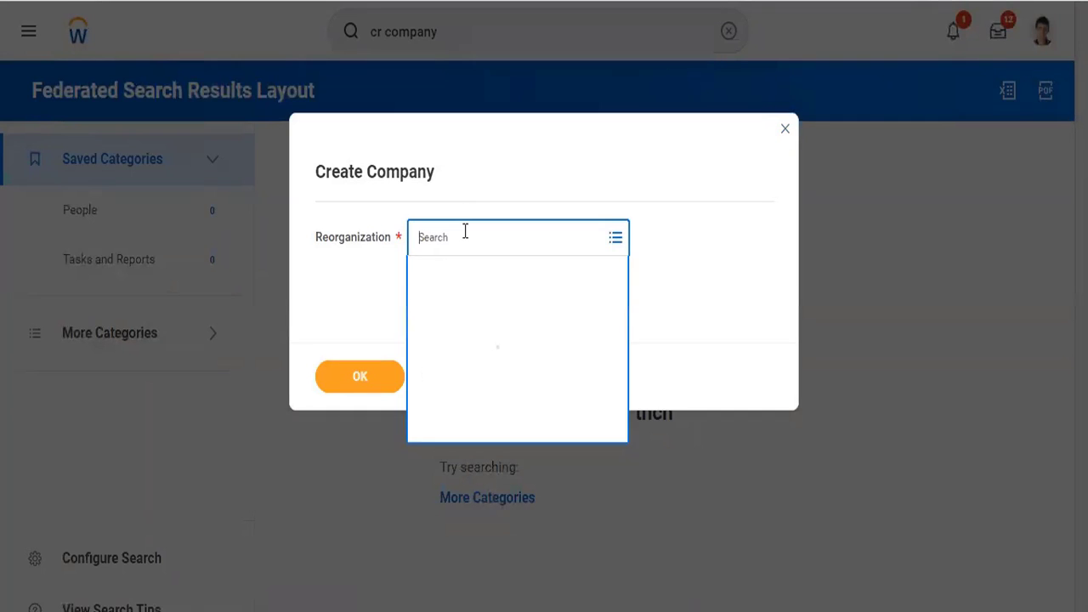
text(twitter)
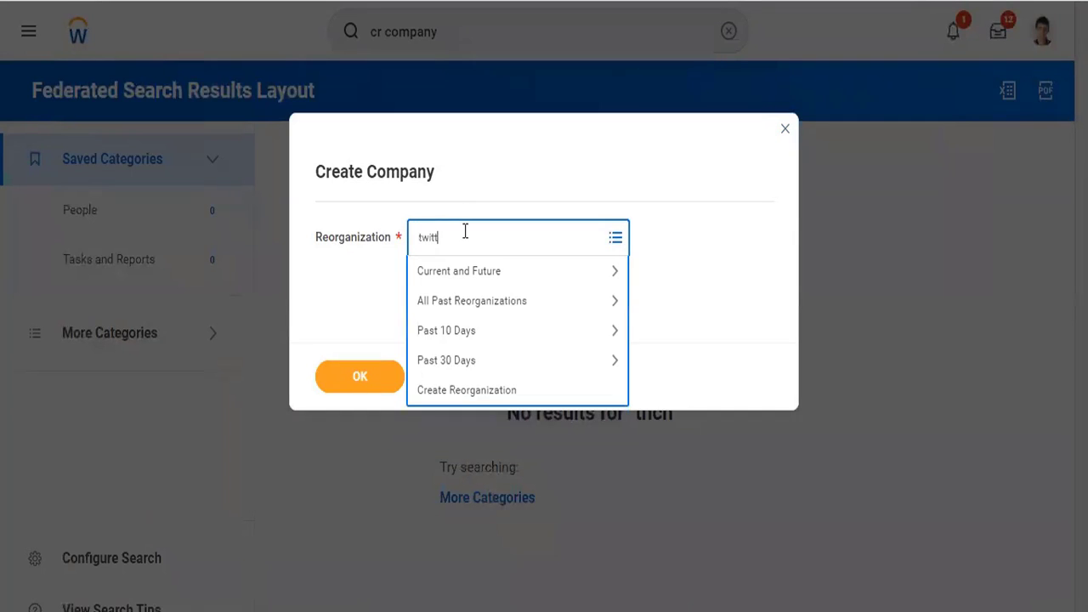
key(Return)
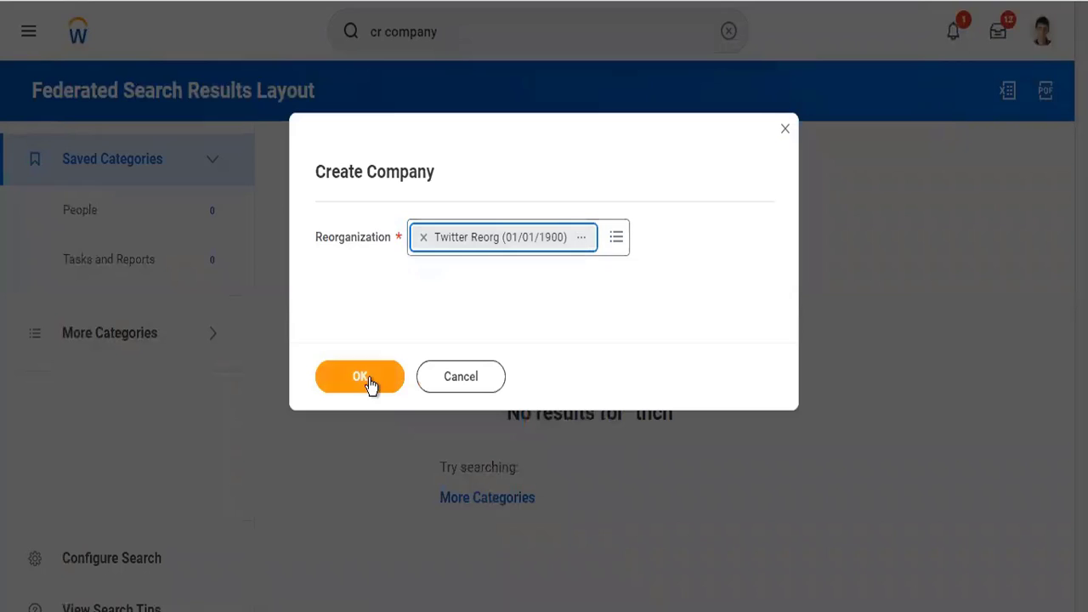
click(369, 378)
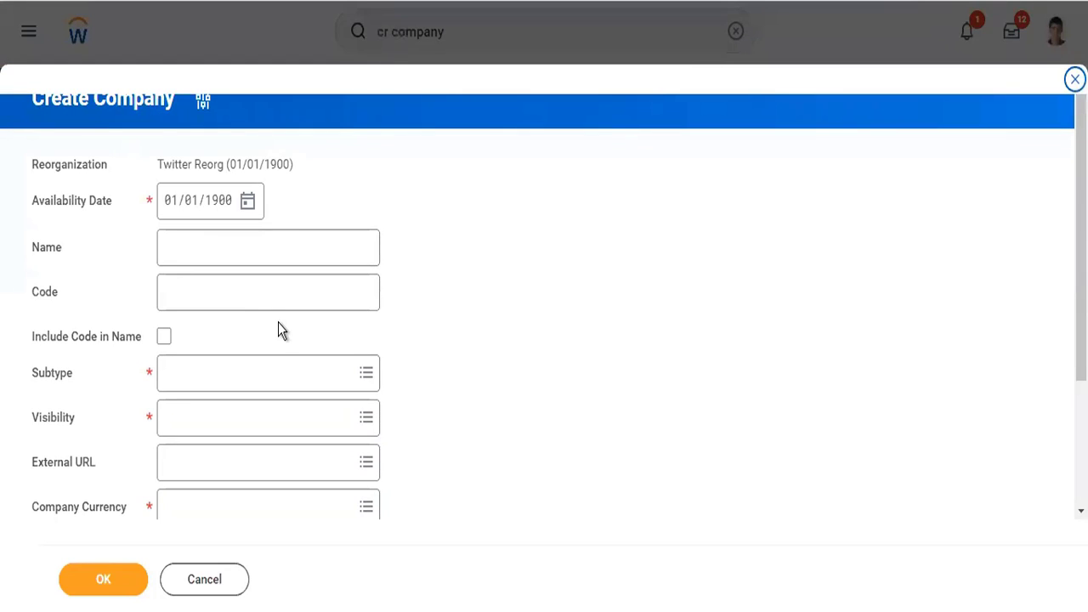
Step: Enter Twitter Inc as the name of the new company
click(205, 263)
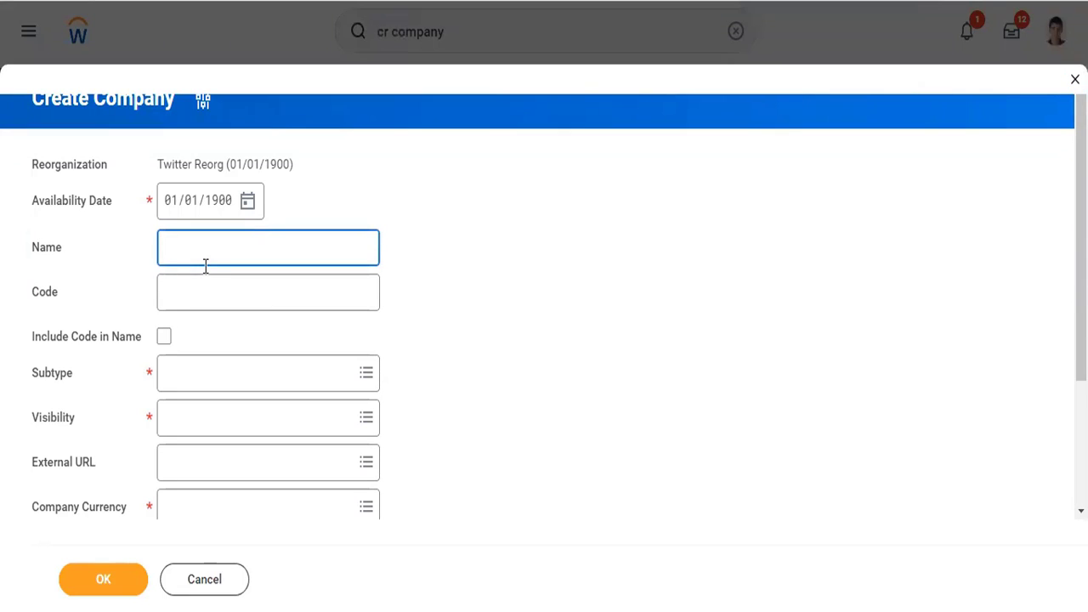
text(Twitter Alon Musk)
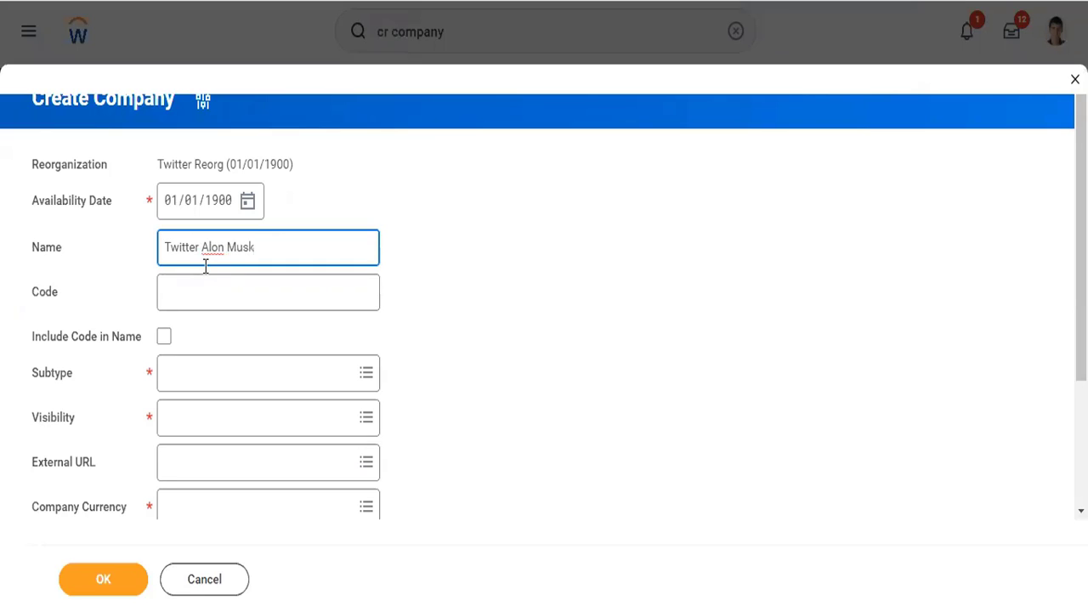
key(BackSpace)
key(BackSpace)
key(BackSpace)
key(BackSpace)
key(BackSpace)
key(BackSpace)
key(BackSpace)
key(BackSpace)
key(BackSpace)
text(Inc)
key(Tab)
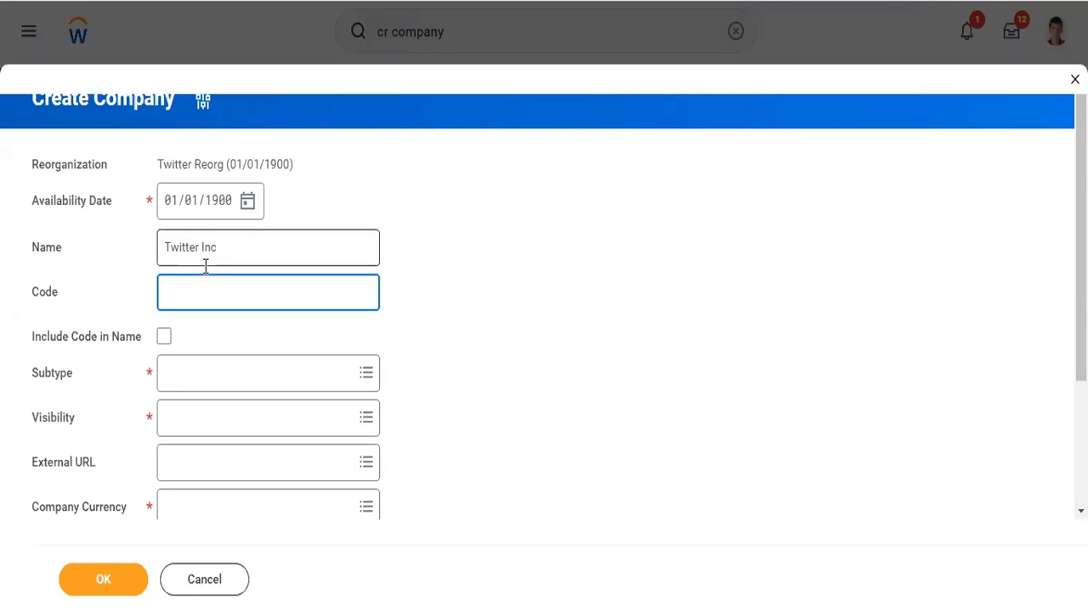
Step: Set the company code to TW101 and include the code in the name
text(TW101)
key(Tab)
key(space)
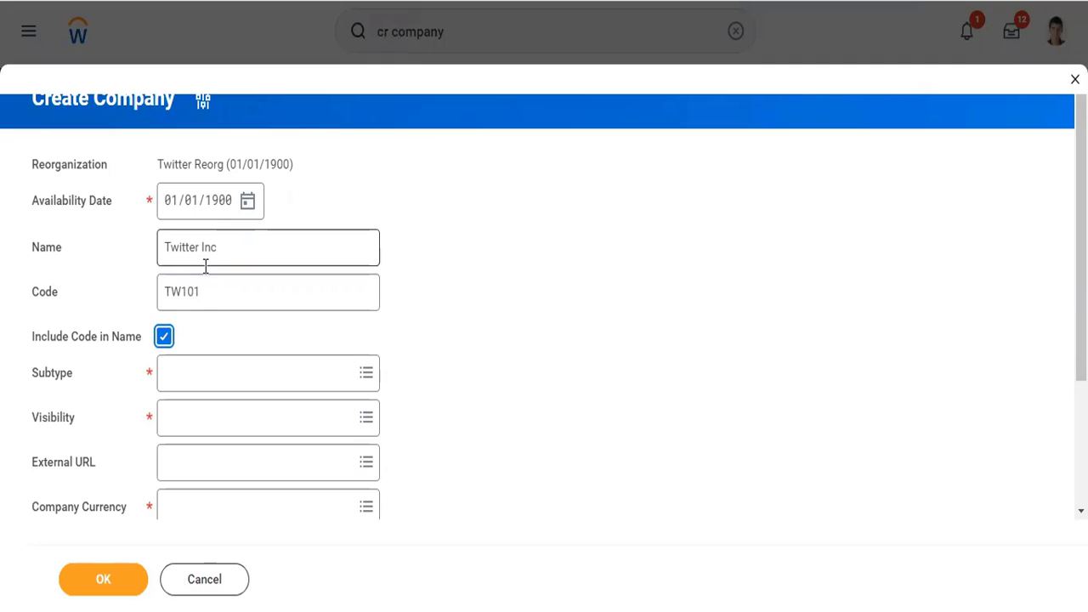
key(Tab)
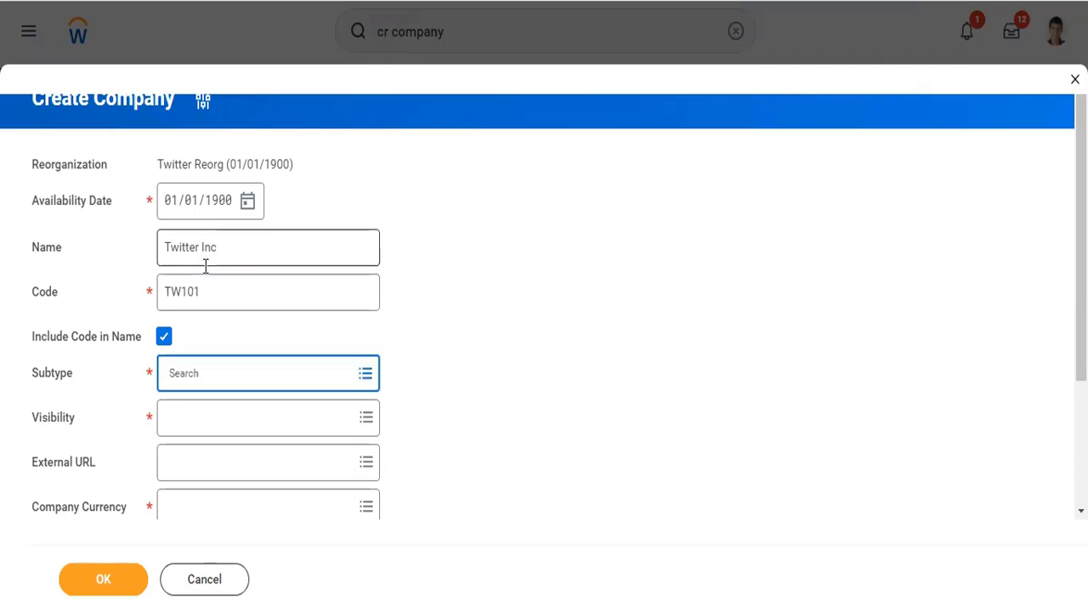
Step: Set the company's subtype to Company and its visibility to Everyone
click(214, 382)
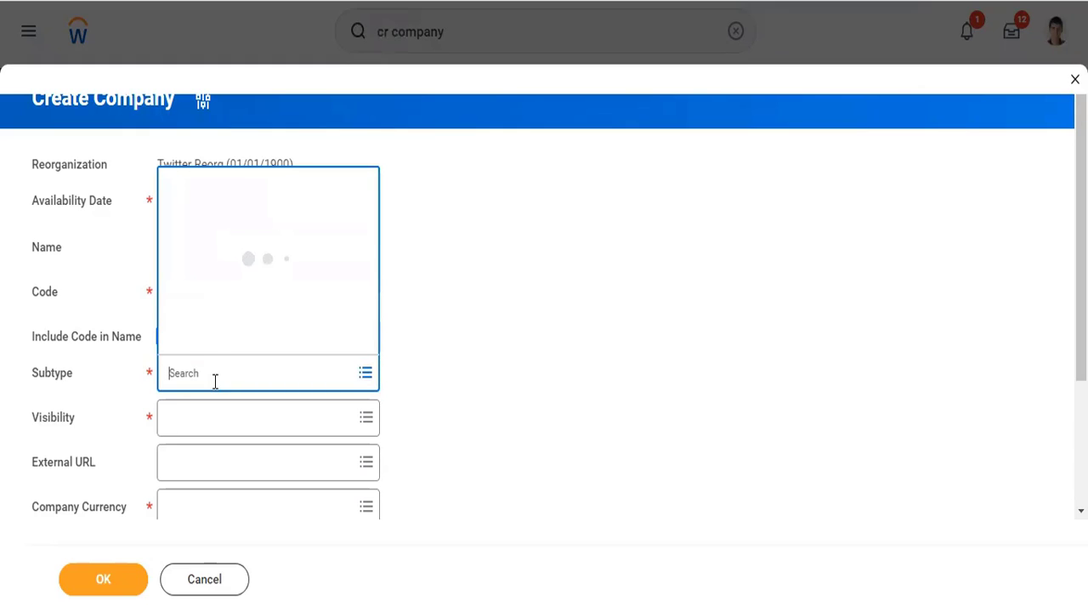
click(225, 311)
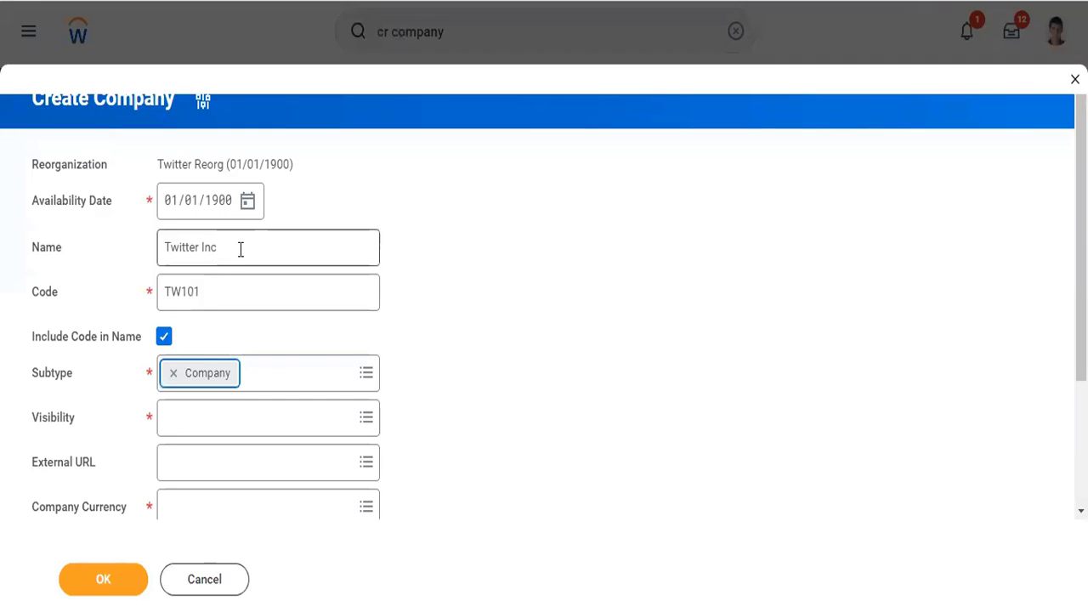
drag(240, 249, 150, 253)
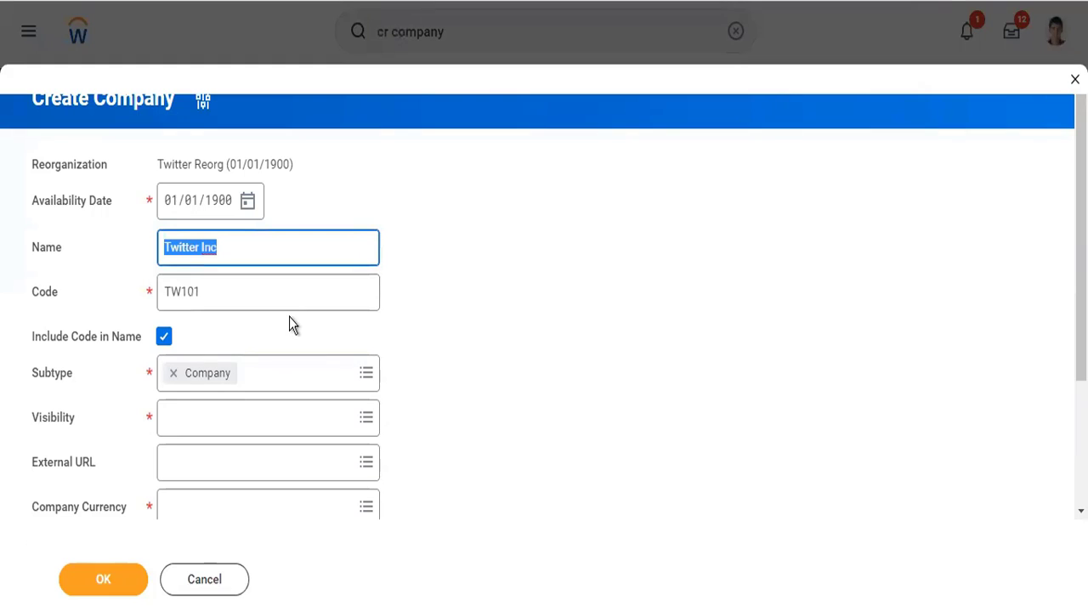
click(228, 419)
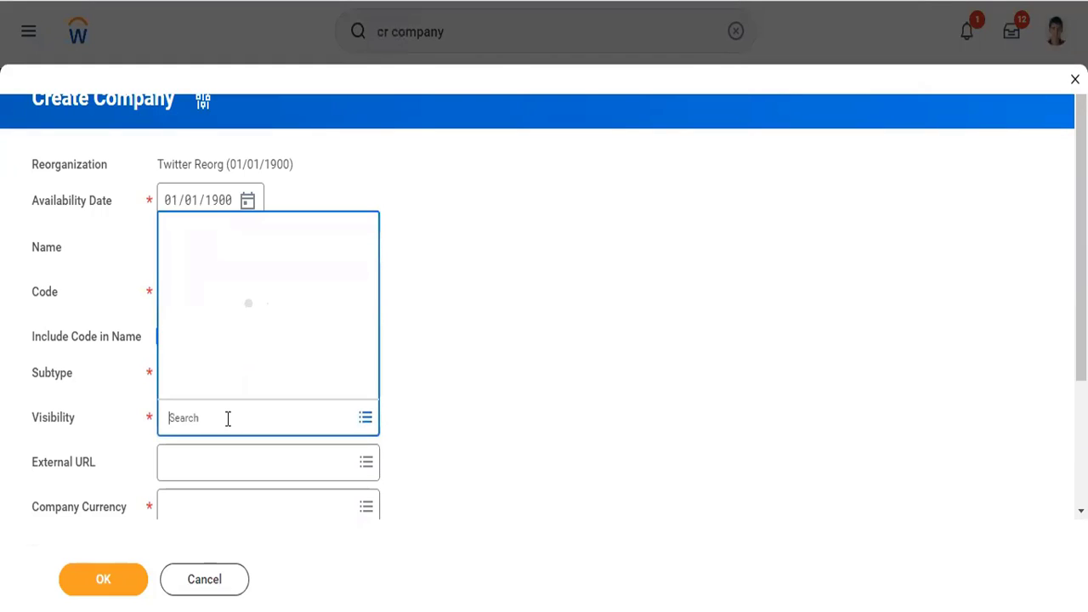
click(218, 286)
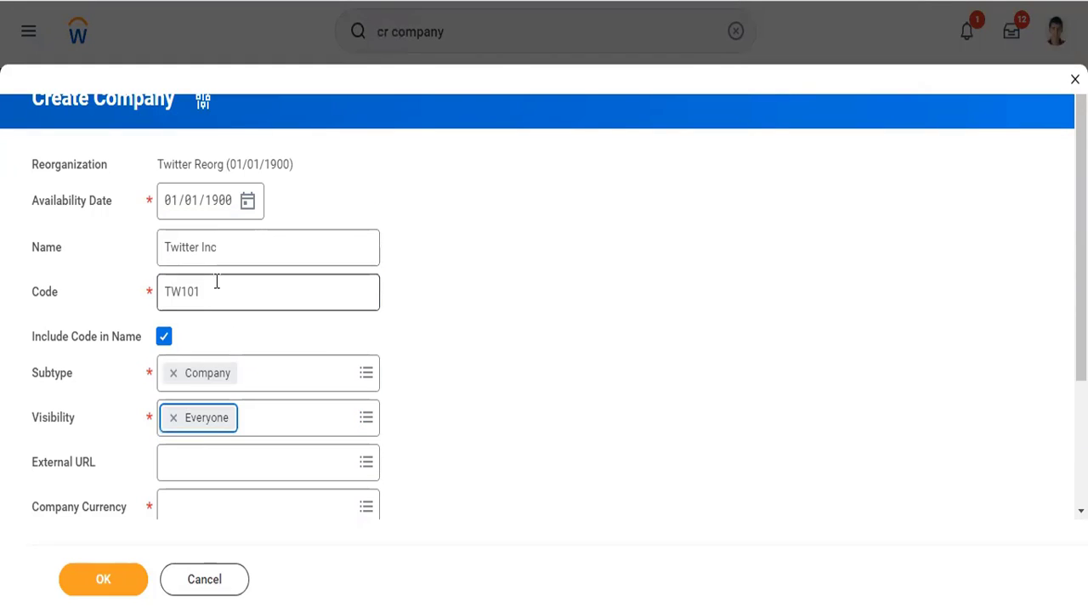
Step: Set the company currency to USD and remove the Owner row from the role assignments
scroll(484, 381, down, 2)
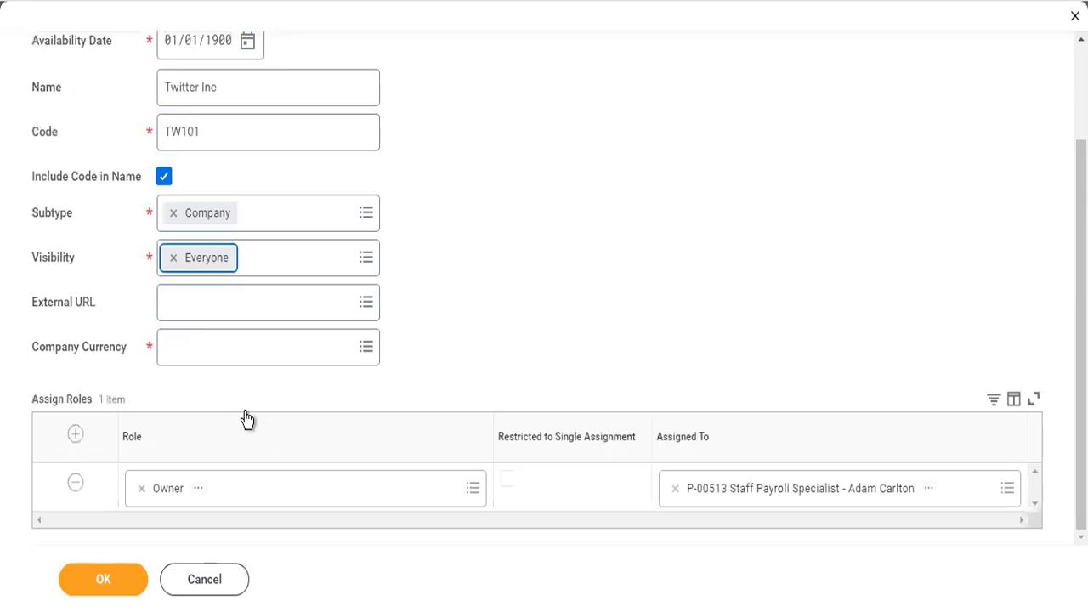
click(204, 351)
text(usd)
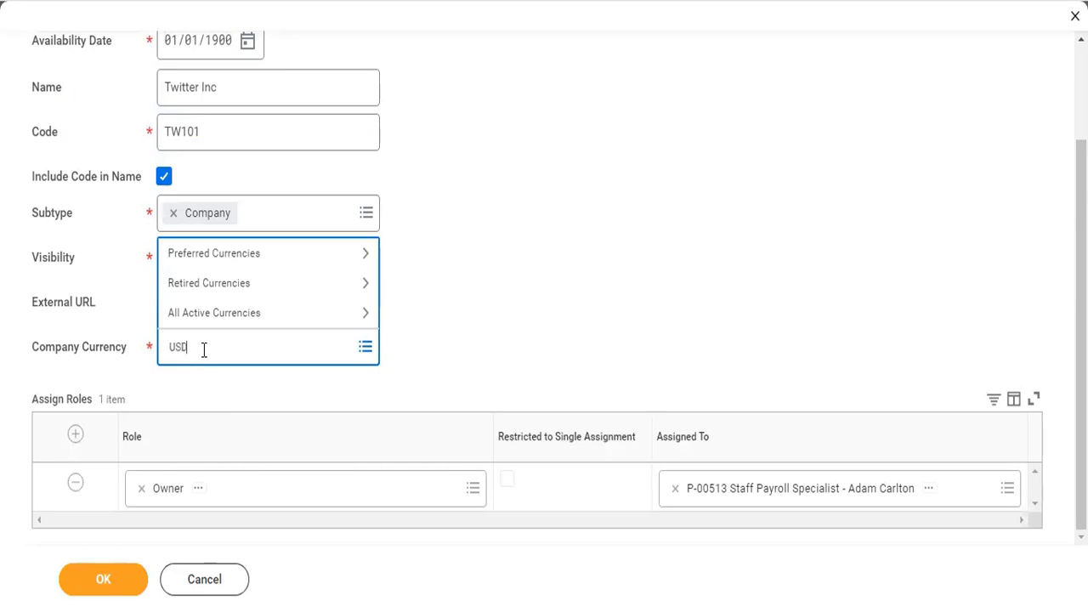
key(Return)
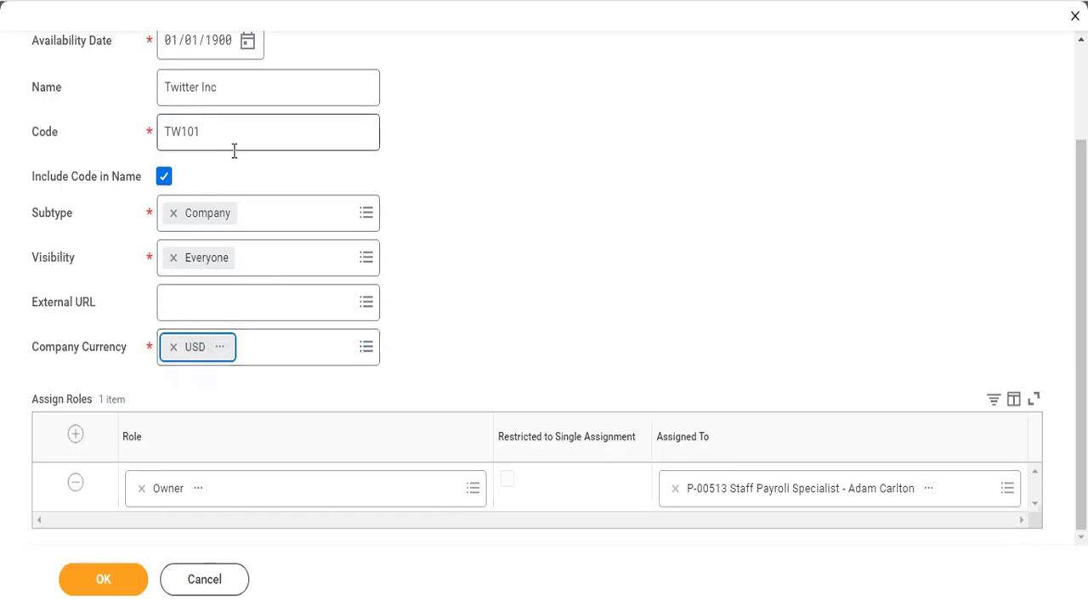
drag(226, 95, 134, 101)
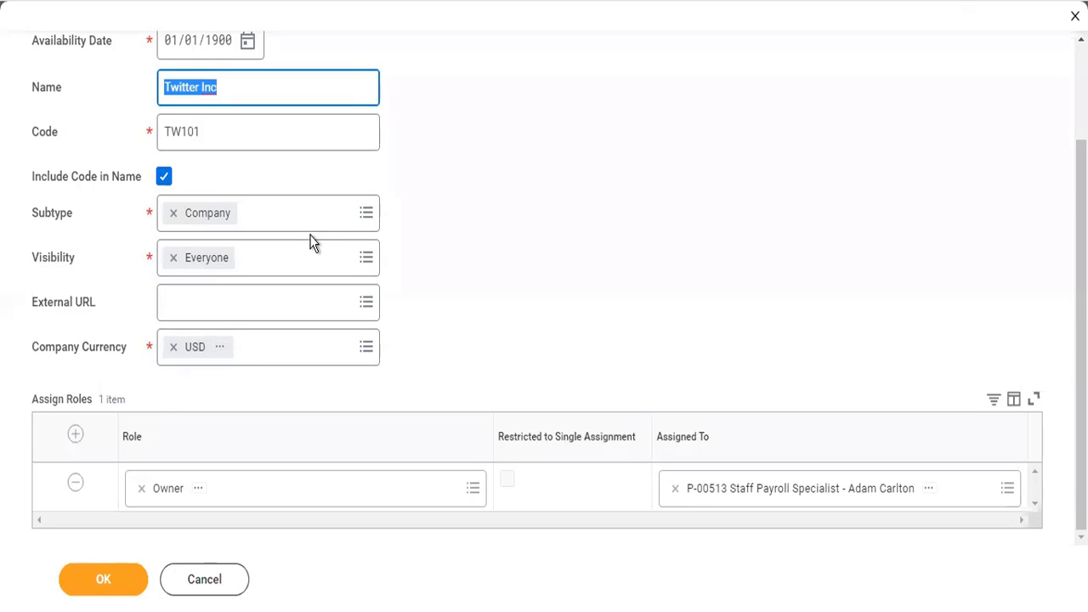
click(75, 482)
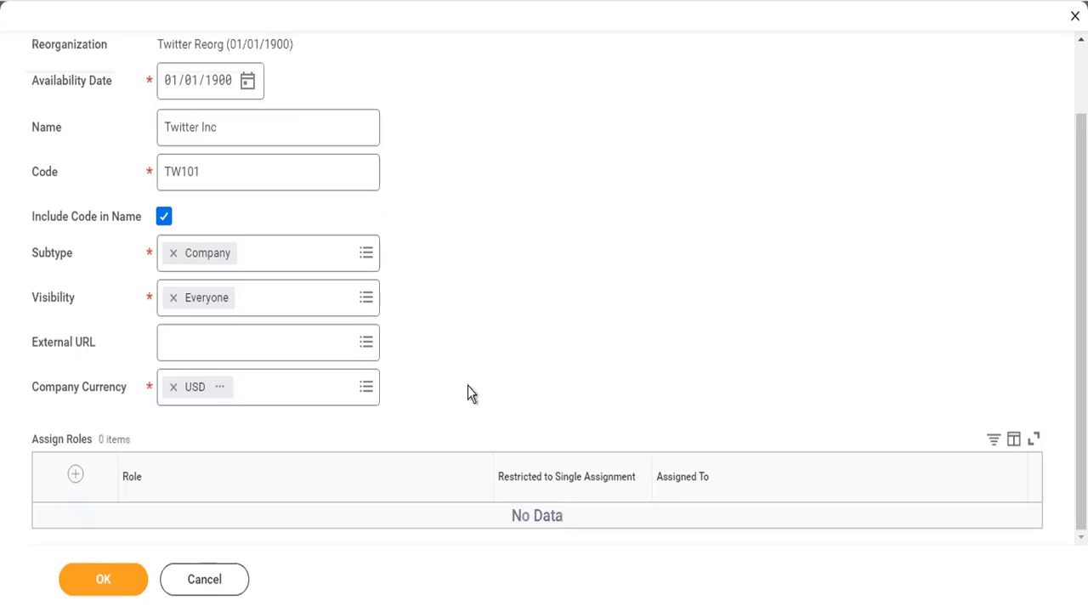
Step: Switch the visibility to Role Assignees of Current and Superiors and set it back to Everyone
click(297, 306)
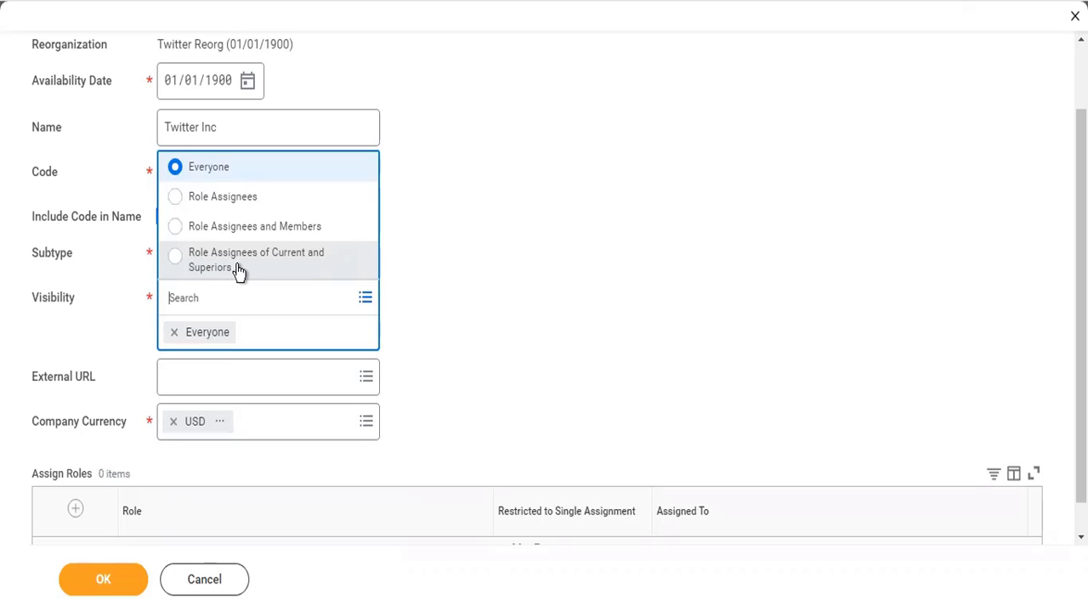
click(238, 268)
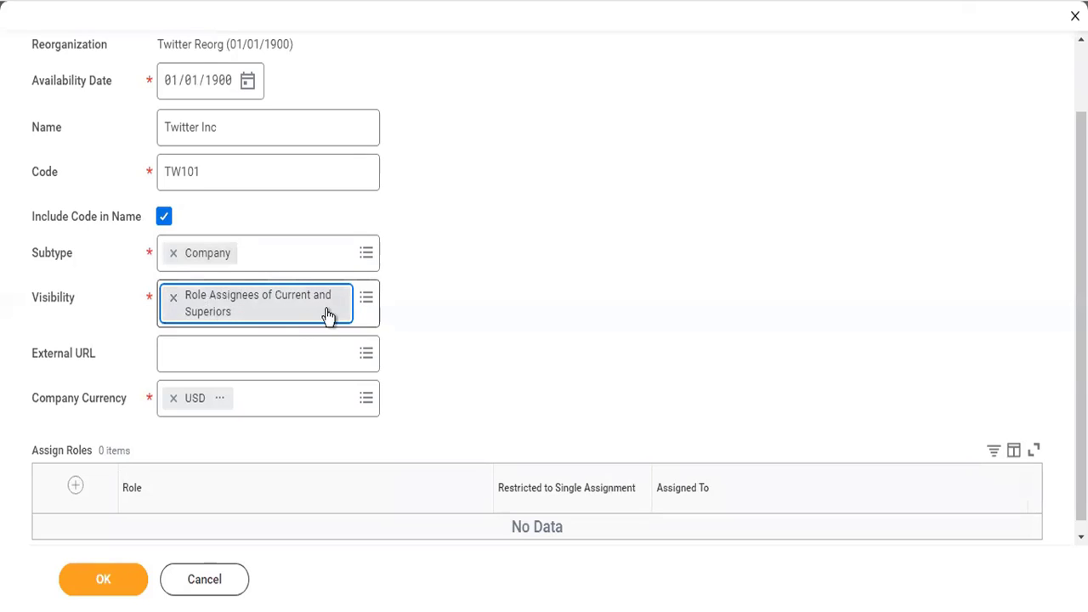
click(360, 306)
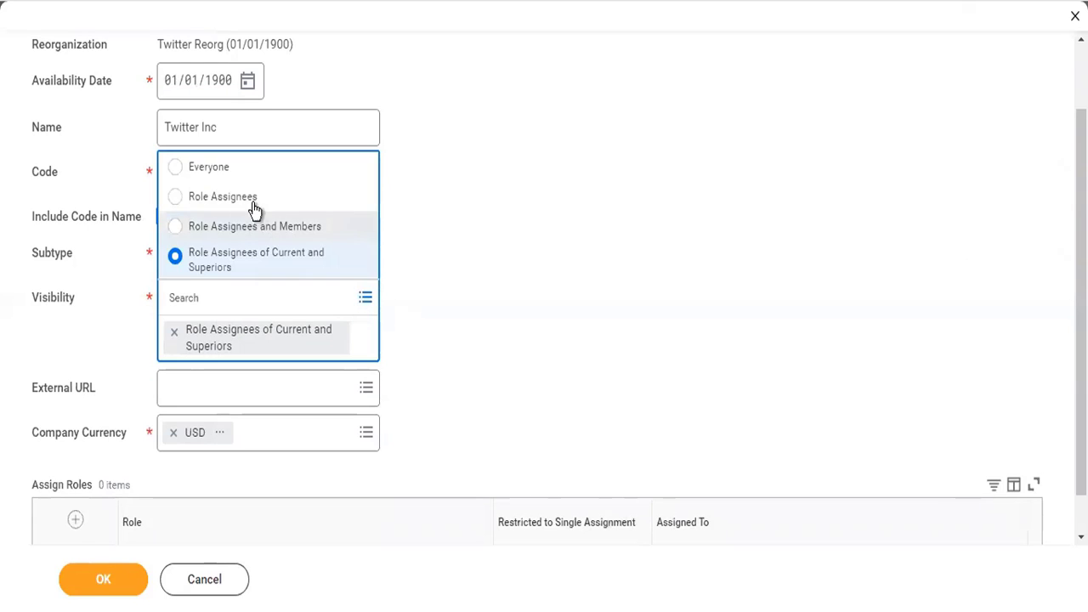
click(240, 169)
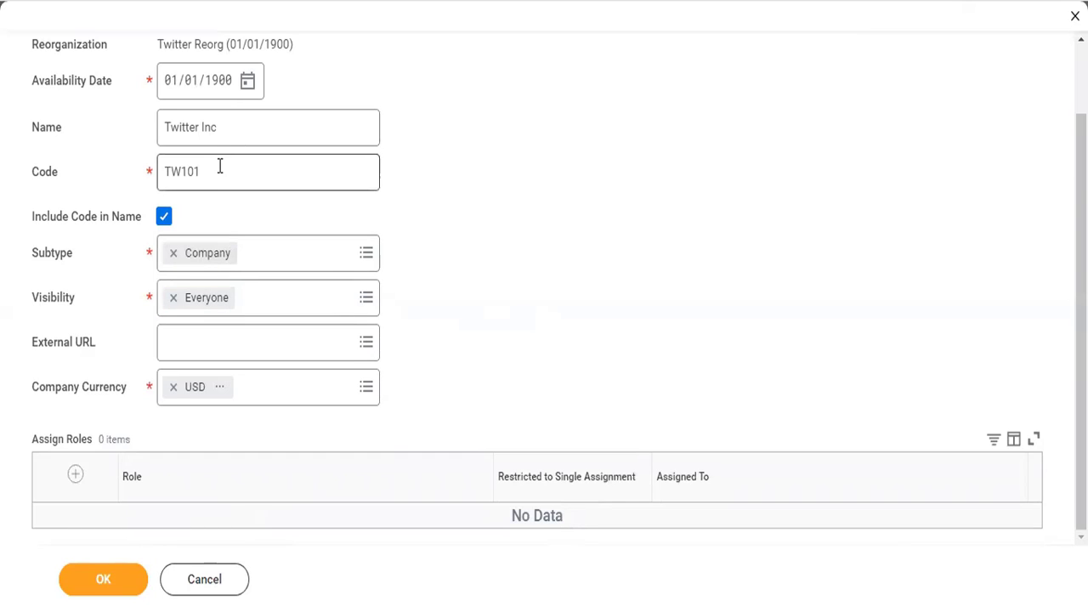
Step: Select the company's code text TW101 and submit the form to create the company
drag(219, 171, 101, 187)
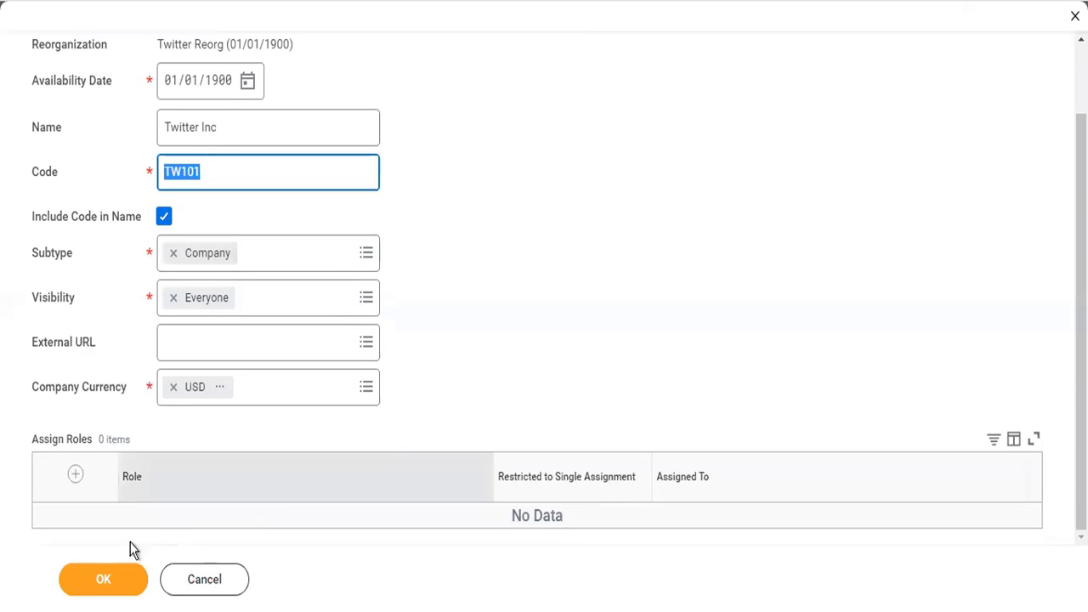
click(108, 581)
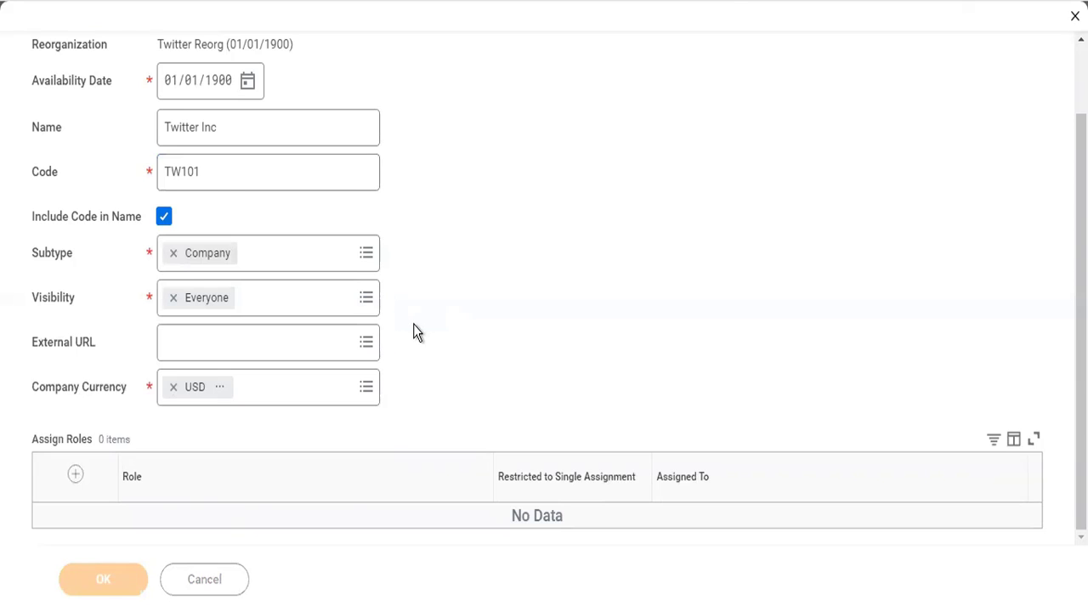
Step: Set the Reference ID value of the company TW101 Twitter Inc to TW101 and finish the edit
click(185, 96)
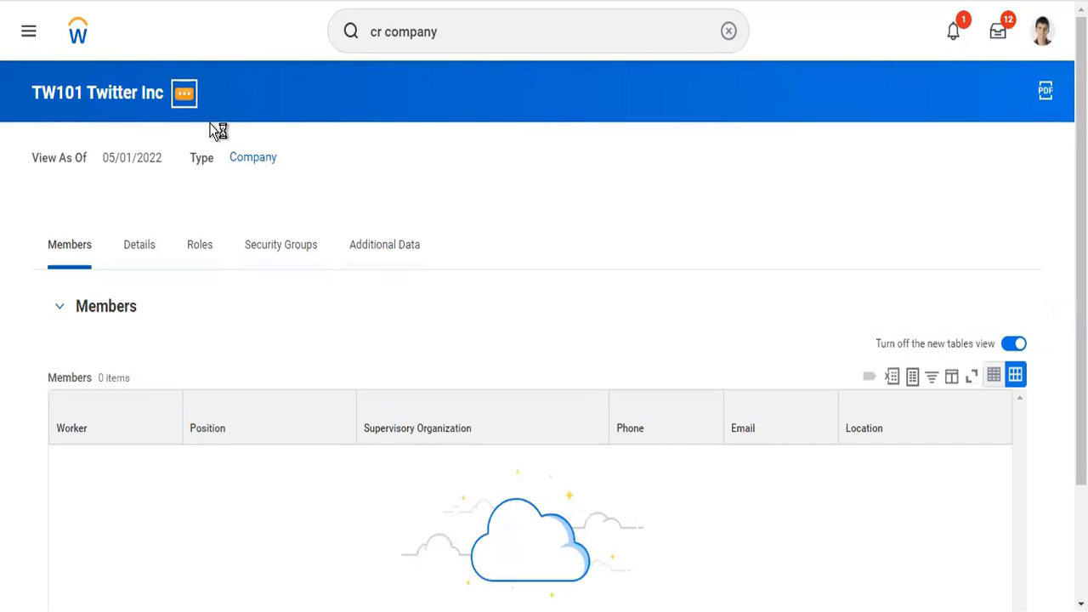
mouse_move(348, 510)
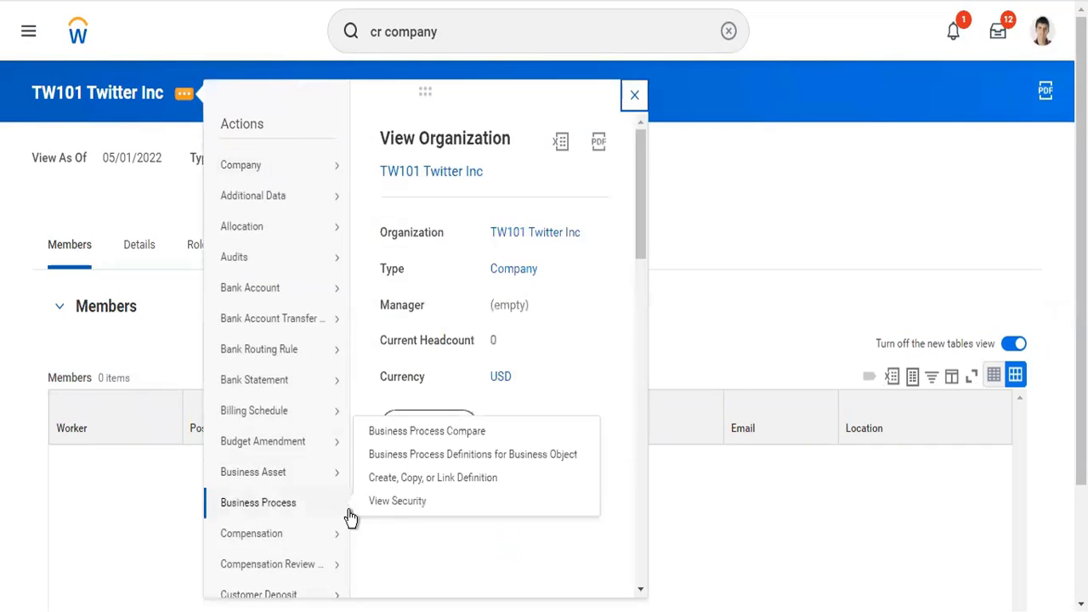
scroll(348, 514, down, 10)
mouse_move(316, 572)
scroll(316, 573, down, 5)
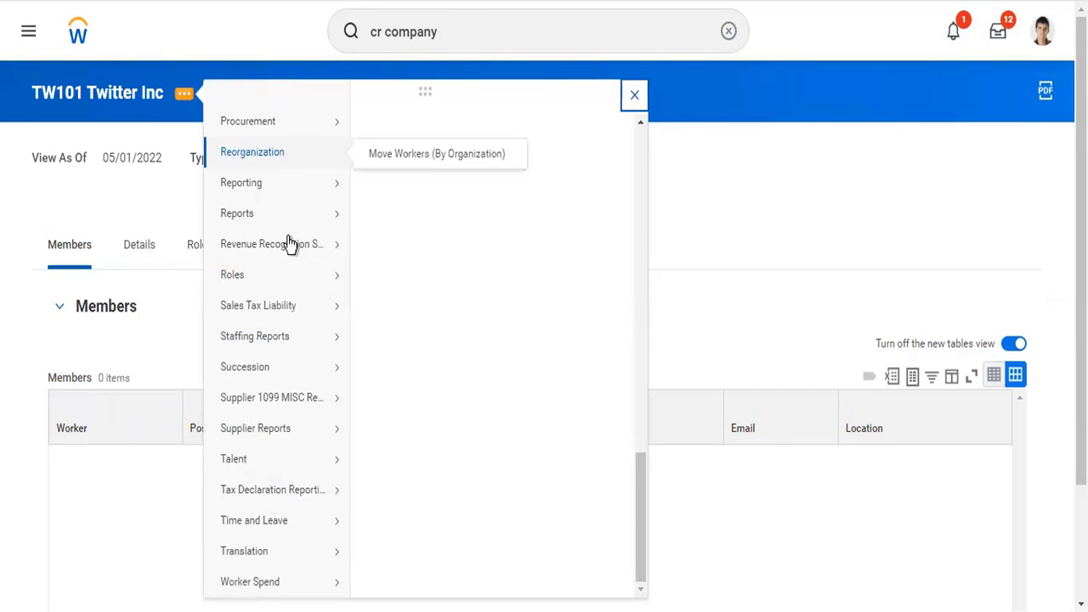
scroll(289, 244, up, 10)
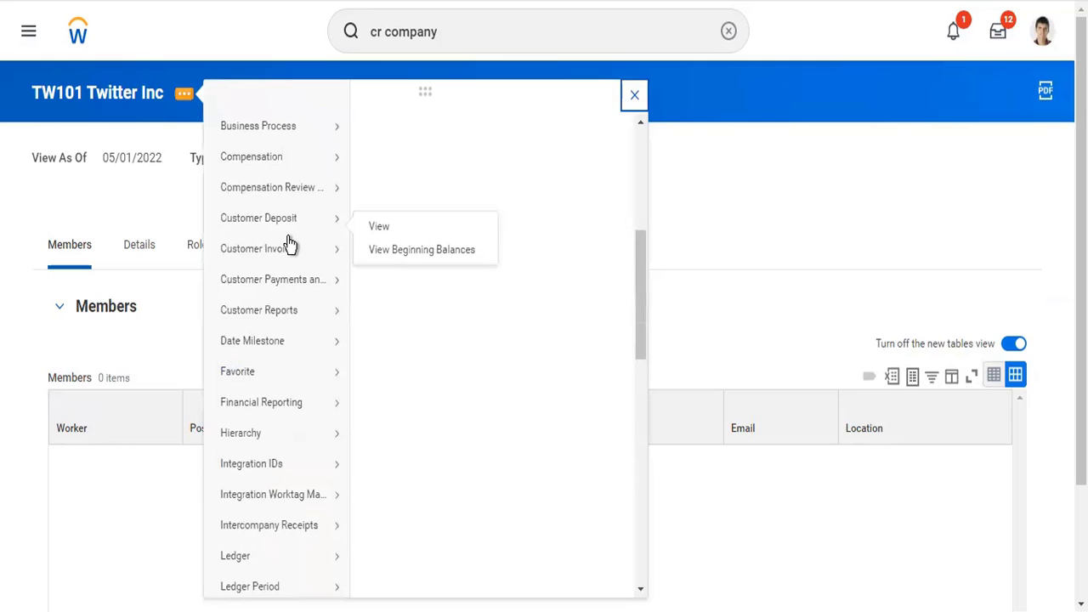
scroll(289, 244, up, 5)
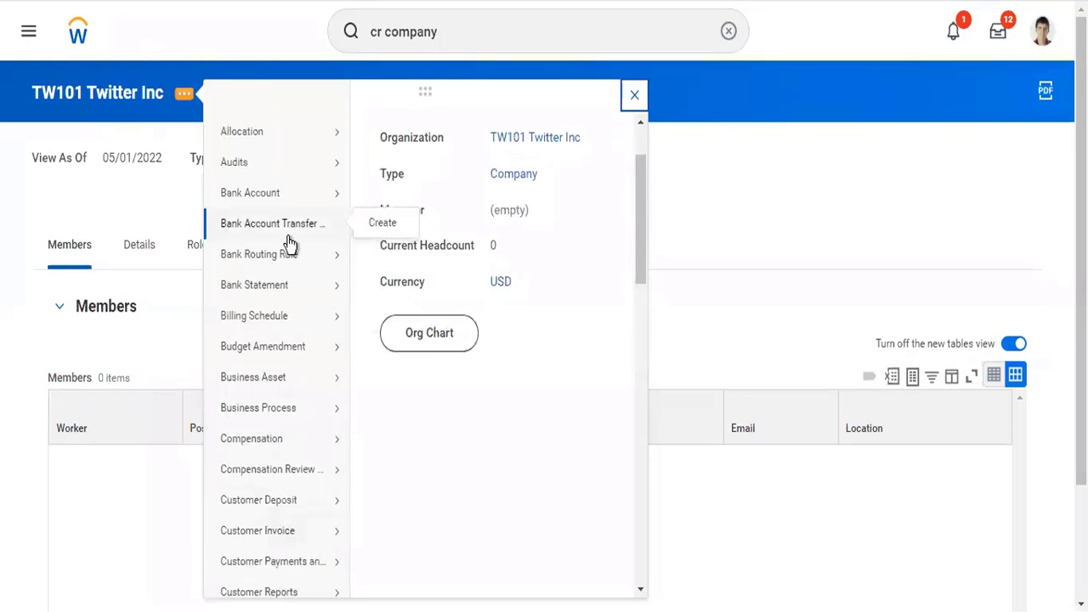
scroll(289, 244, up, 2)
scroll(286, 243, down, 6)
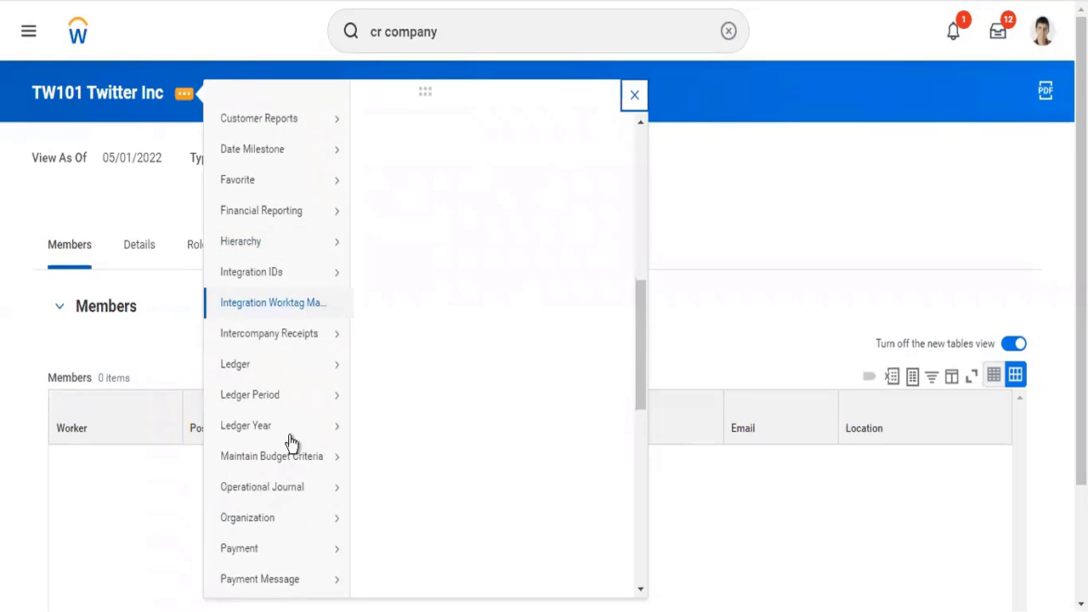
scroll(290, 443, down, 4)
scroll(290, 443, down, 3)
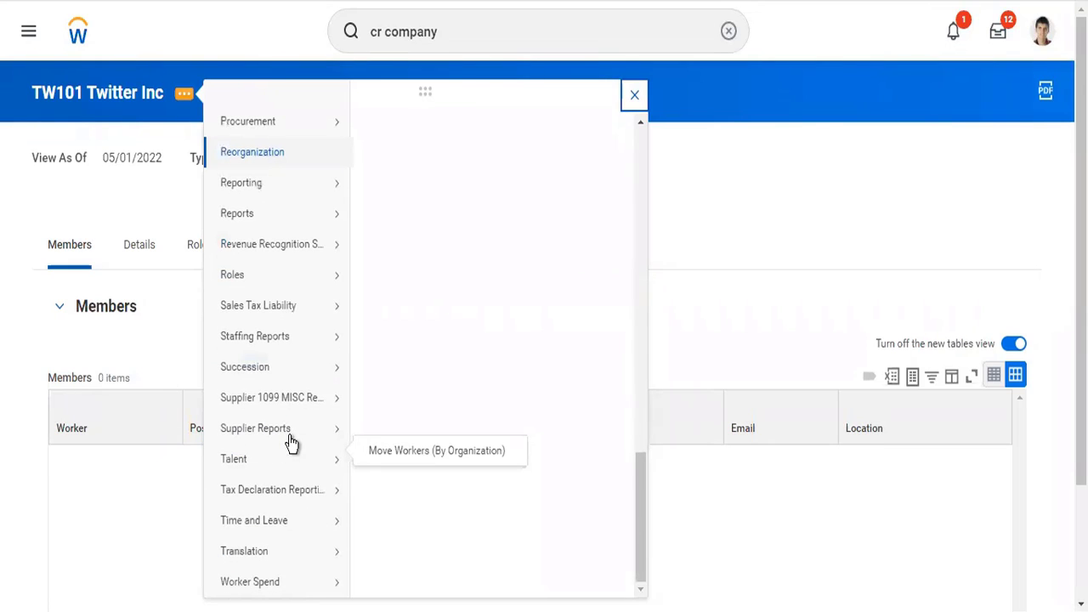
scroll(289, 443, down, 2)
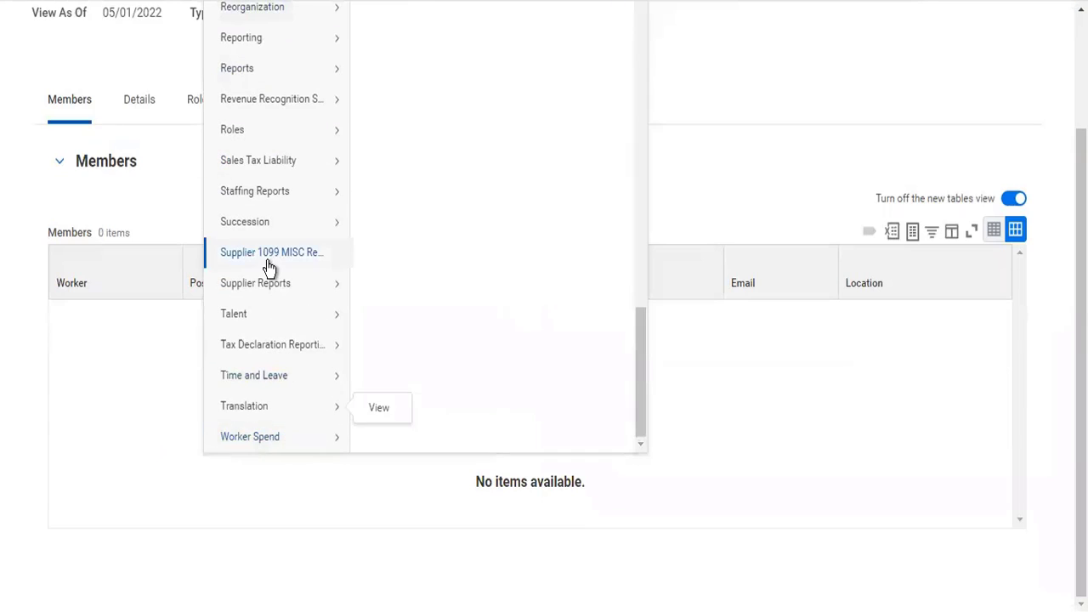
scroll(267, 267, up, 1)
scroll(266, 267, up, 1)
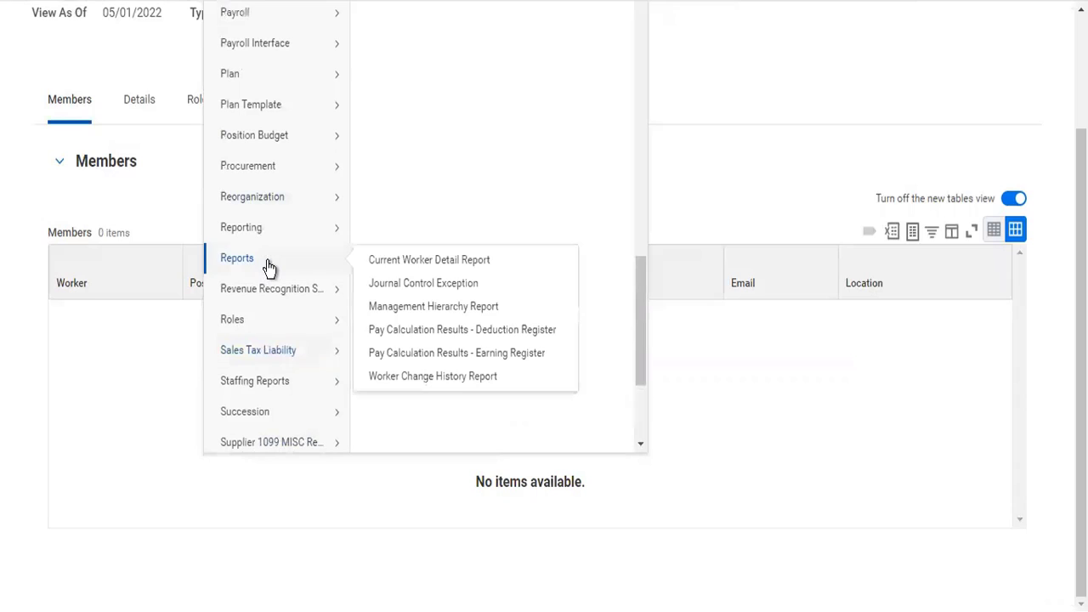
scroll(267, 267, up, 3)
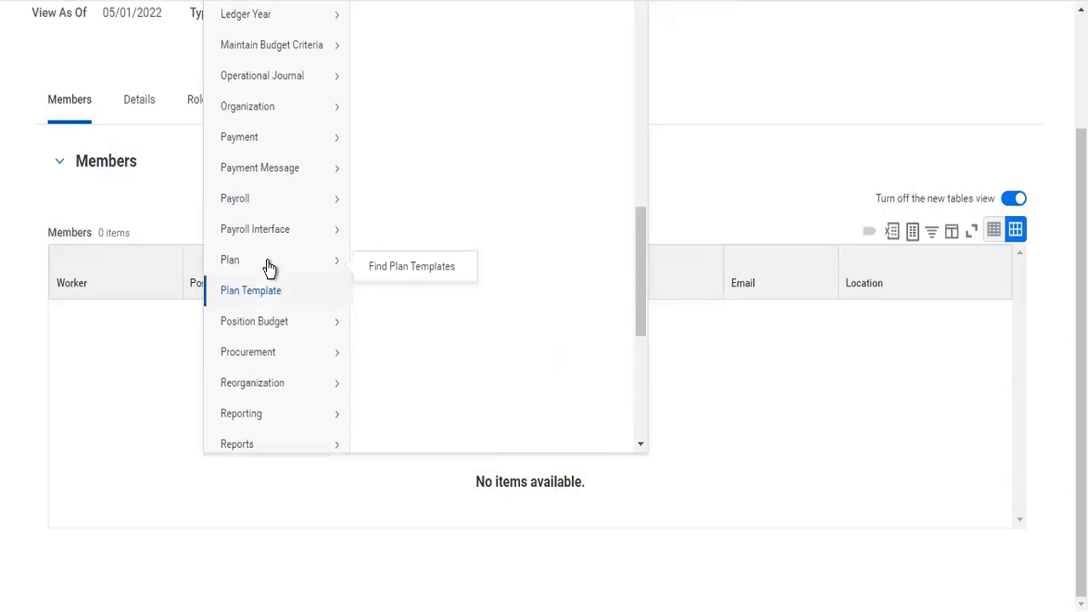
scroll(269, 268, up, 2)
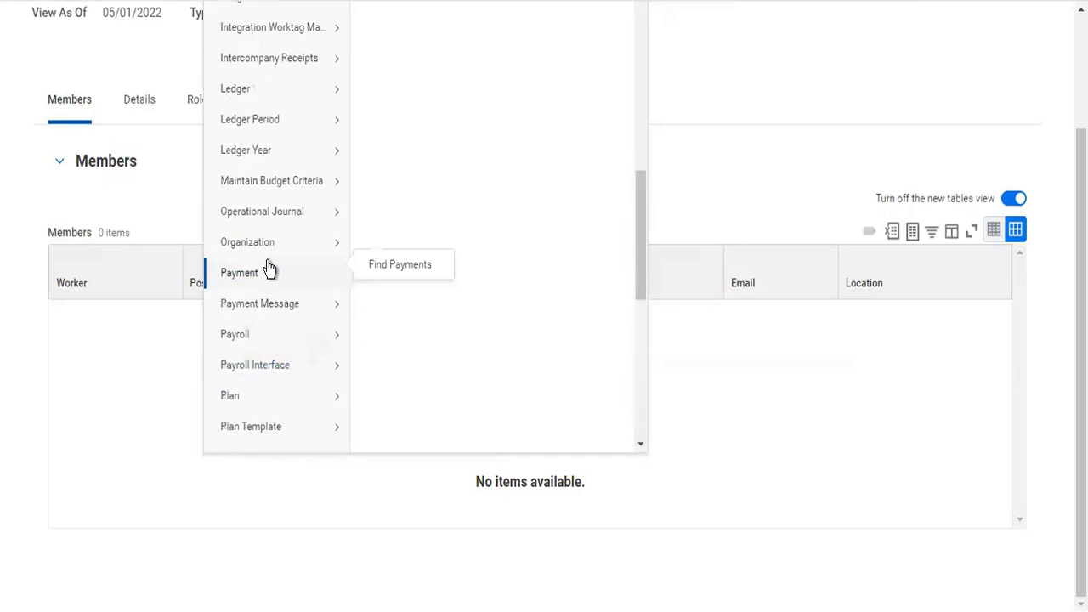
scroll(269, 268, up, 3)
mouse_move(323, 180)
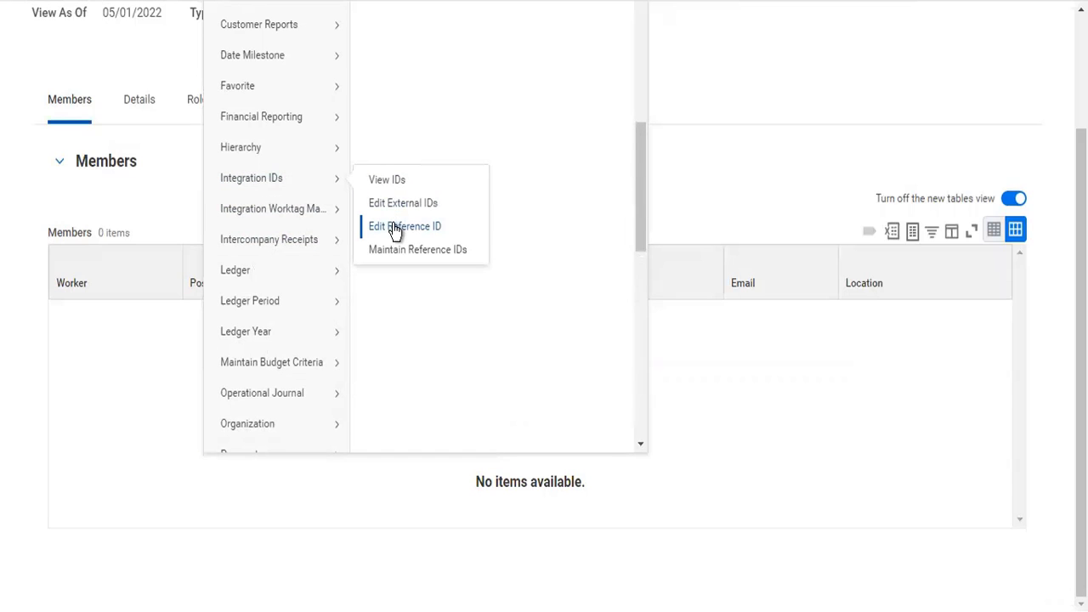
click(392, 226)
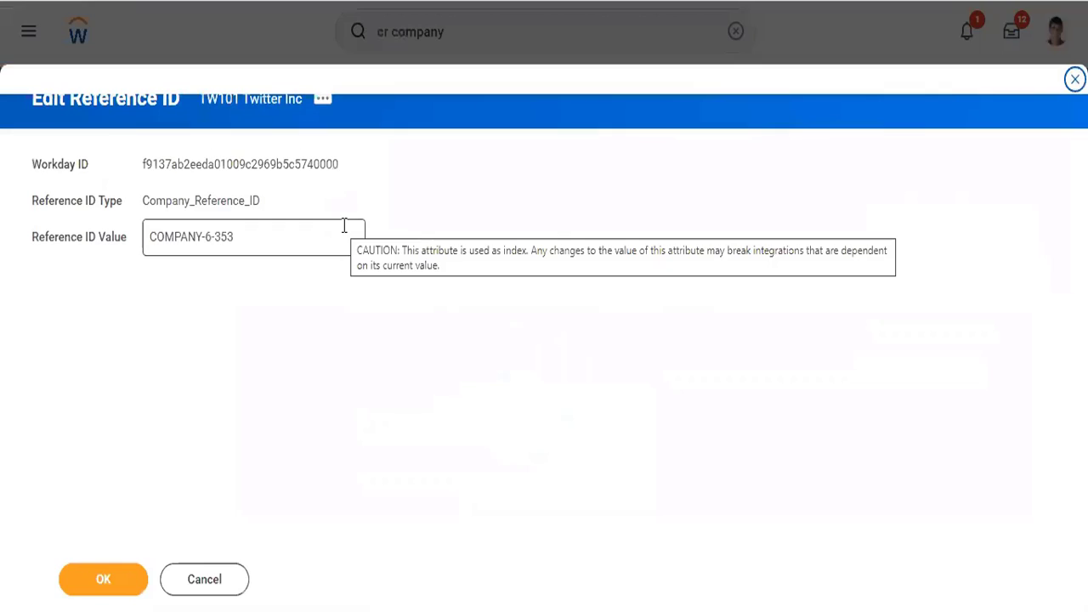
key(ctrl+a)
text(TW101)
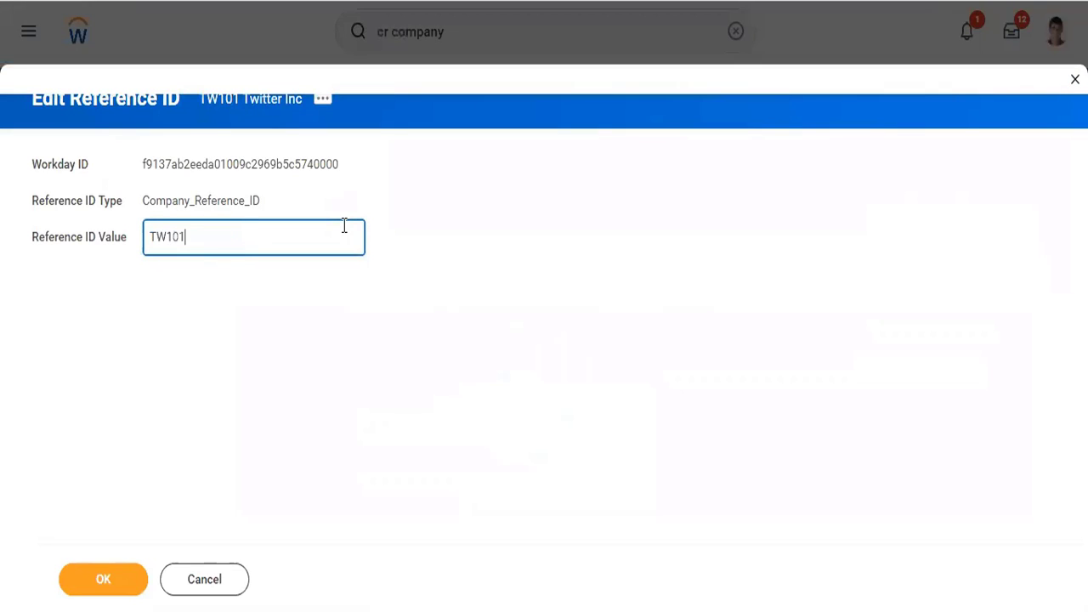
click(105, 578)
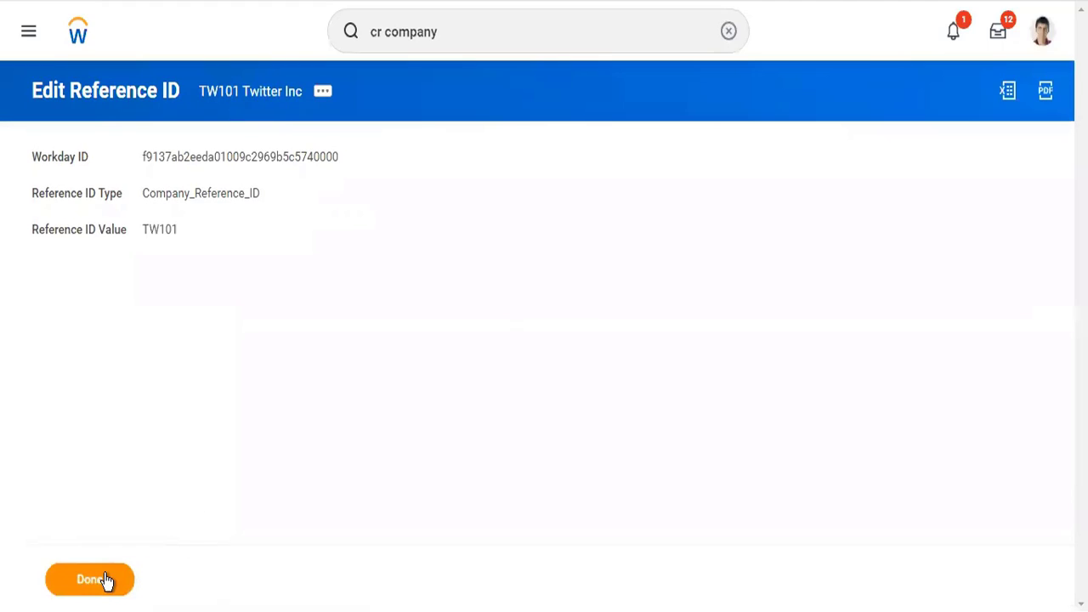
click(105, 579)
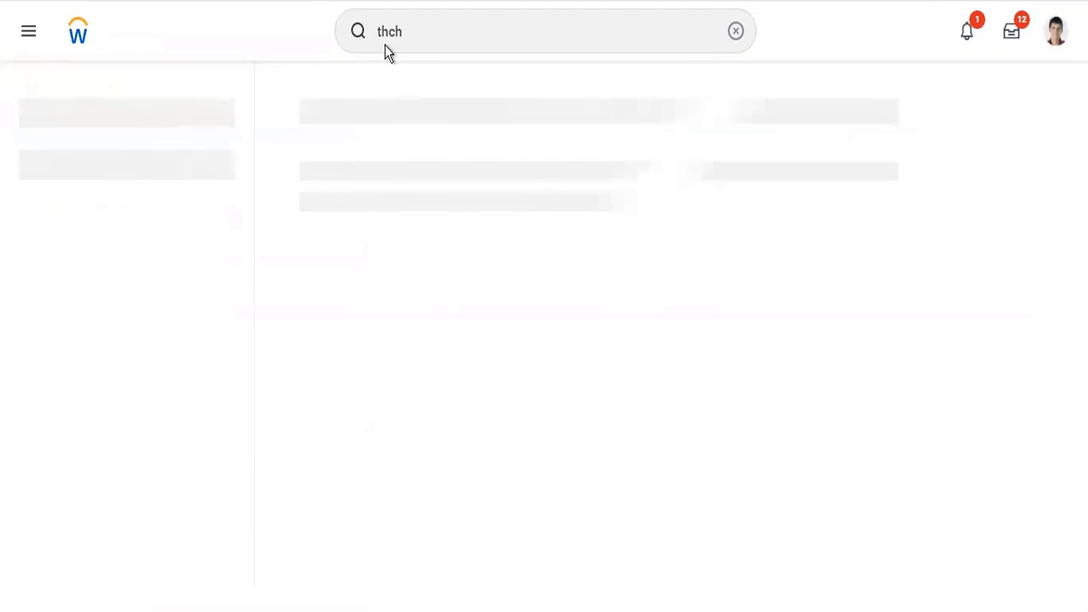
Step: Search for TW101 and open the company TW101 Twitter Inc
click(416, 31)
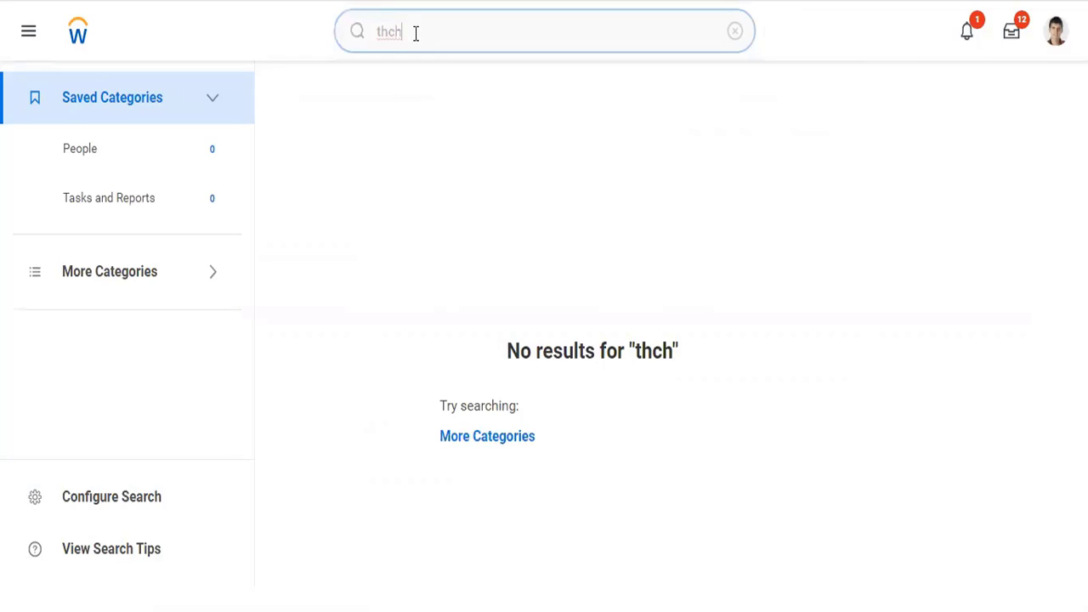
text(TW101)
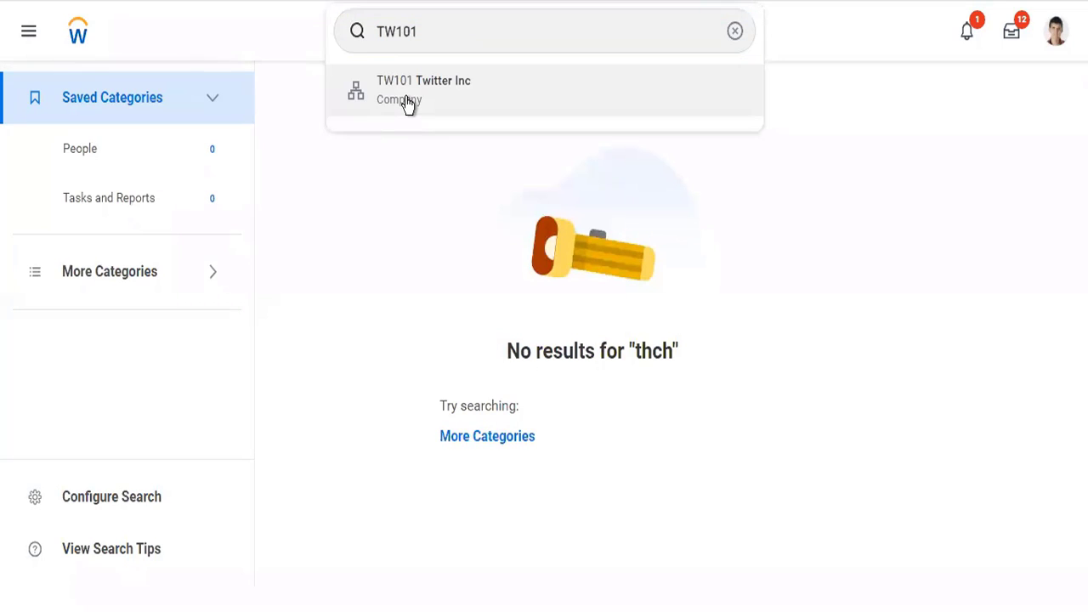
click(406, 101)
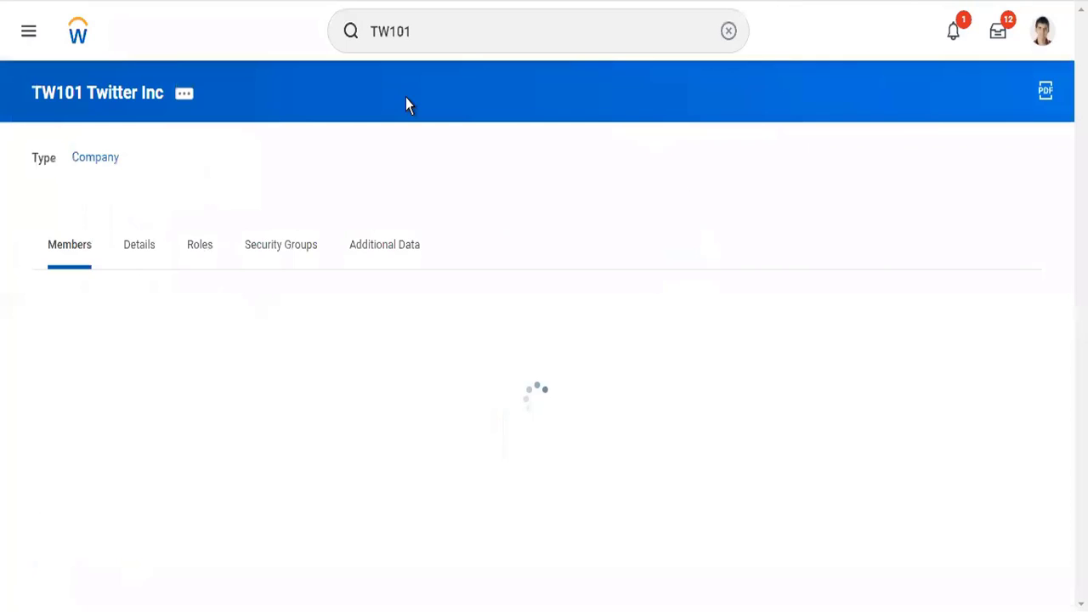
Step: Examine the company's assignable roles and their assignments
click(210, 254)
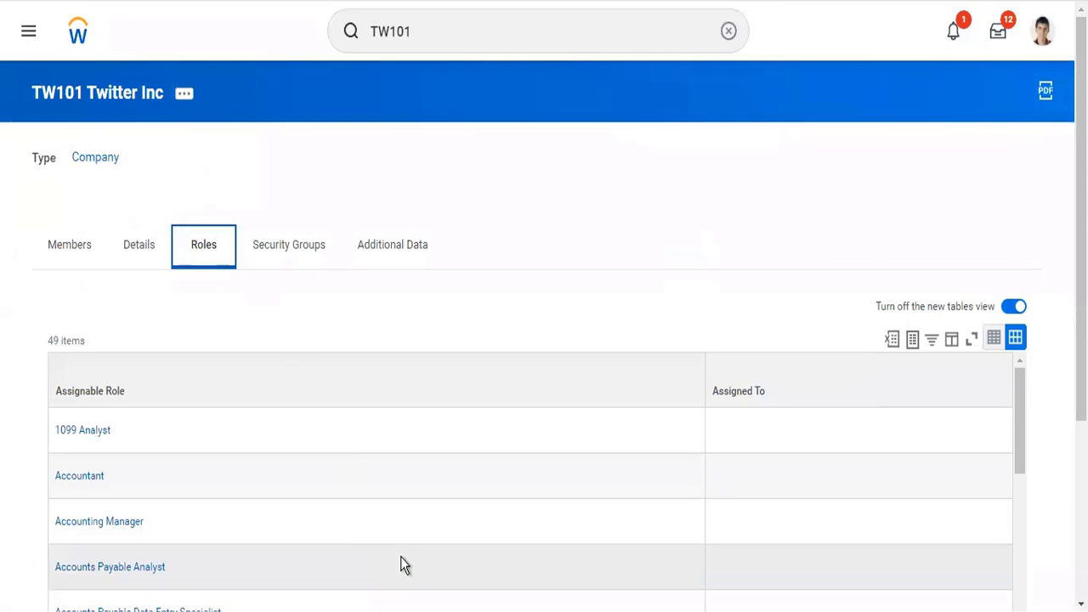
scroll(400, 561, down, 5)
scroll(403, 565, down, 3)
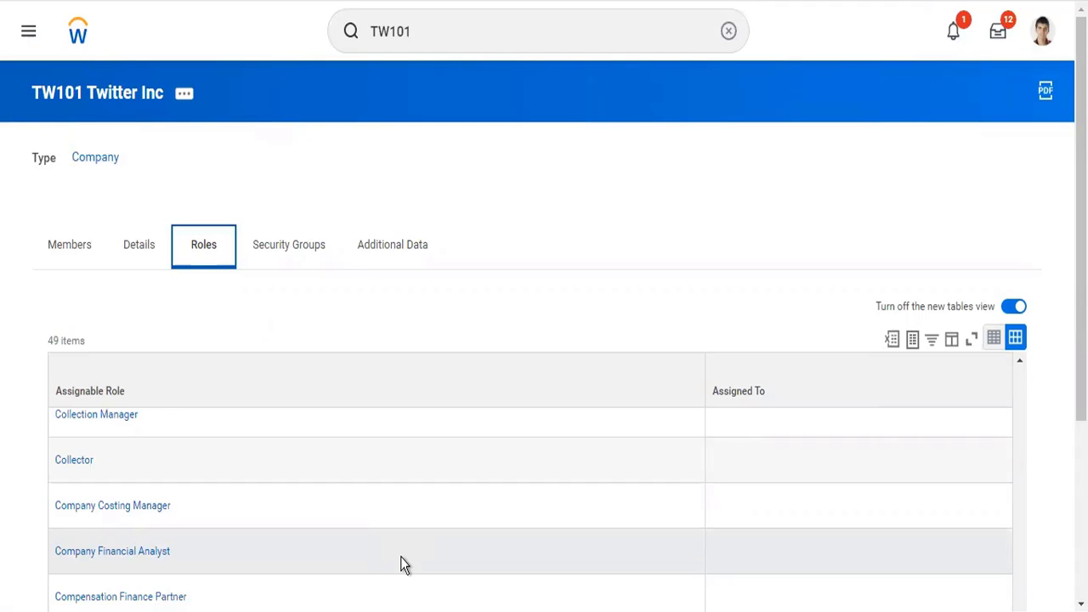
scroll(401, 565, up, 8)
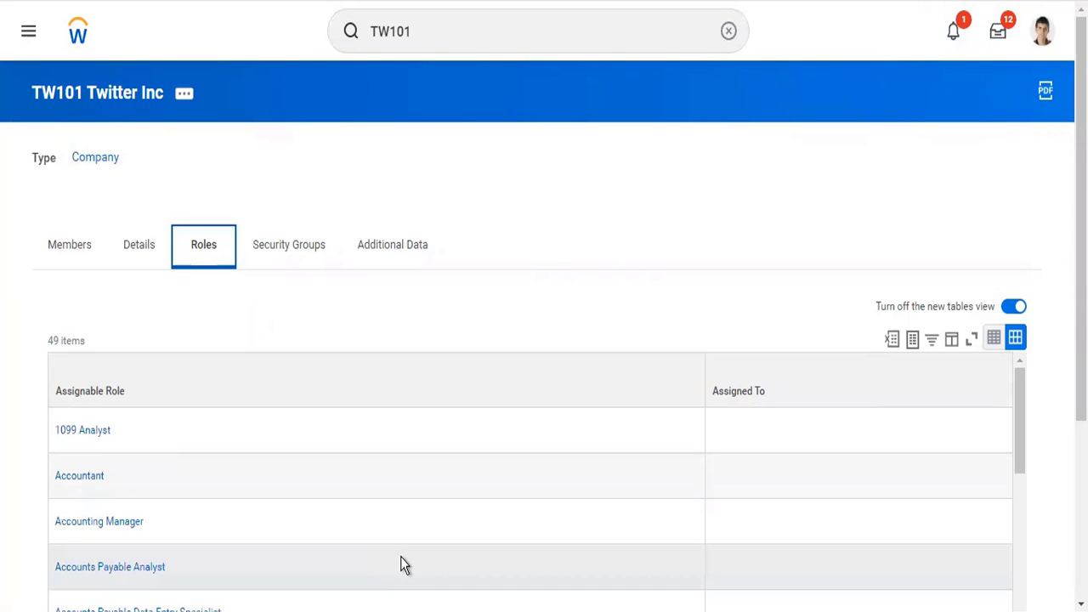
click(765, 582)
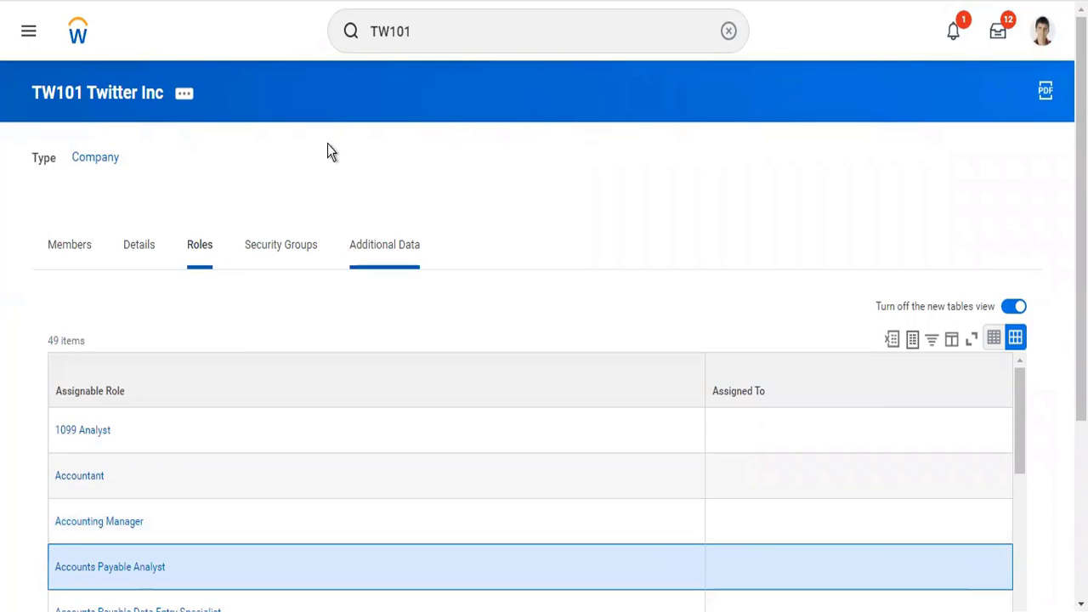
Step: Open the contact information of TW101 Twitter Inc for editing and add a phone entry
click(191, 92)
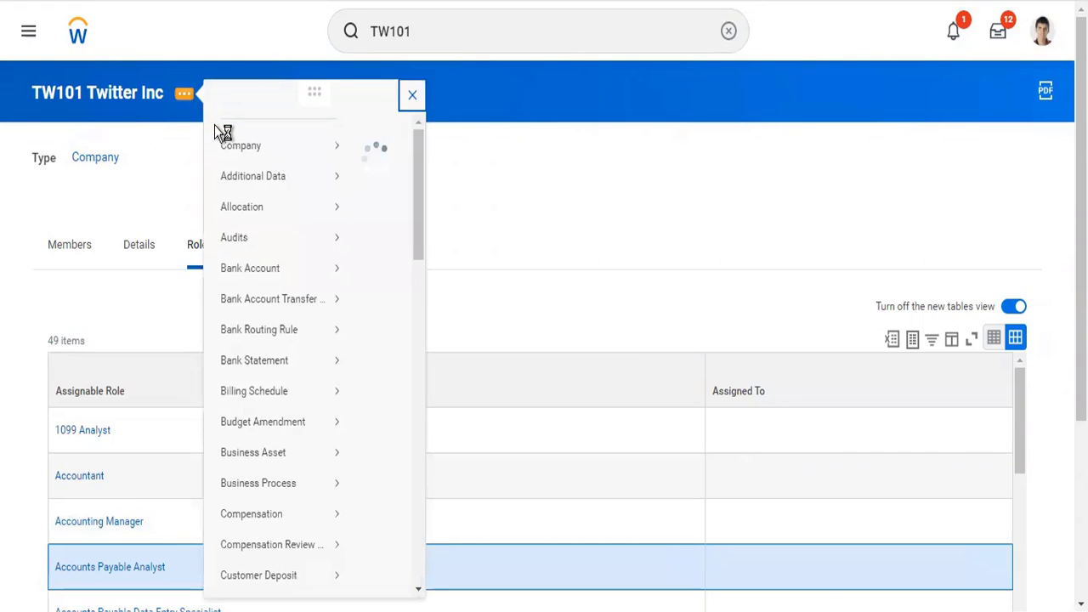
mouse_move(318, 181)
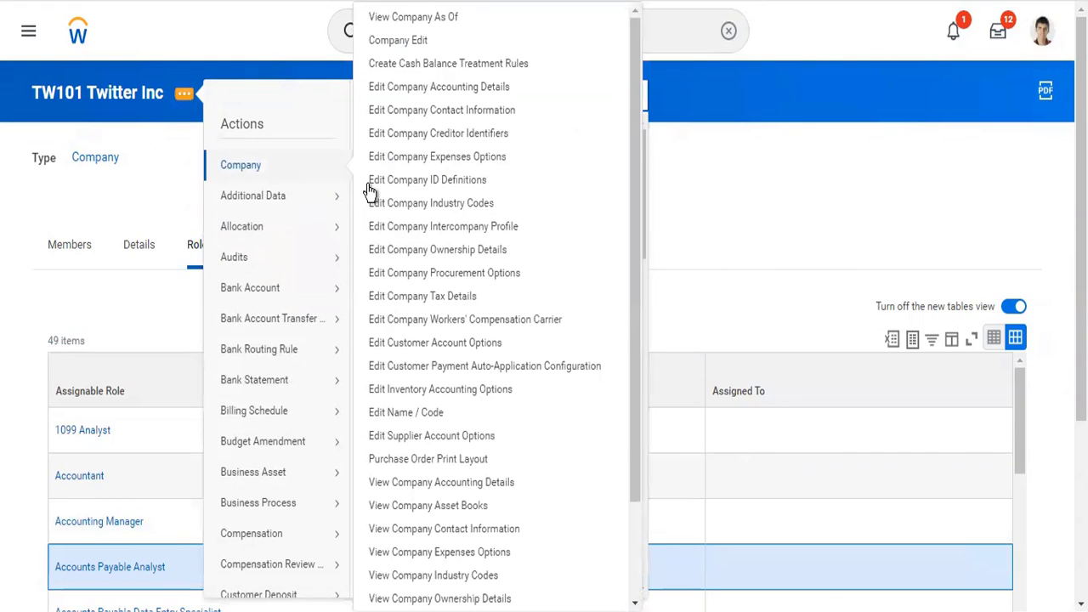
click(476, 110)
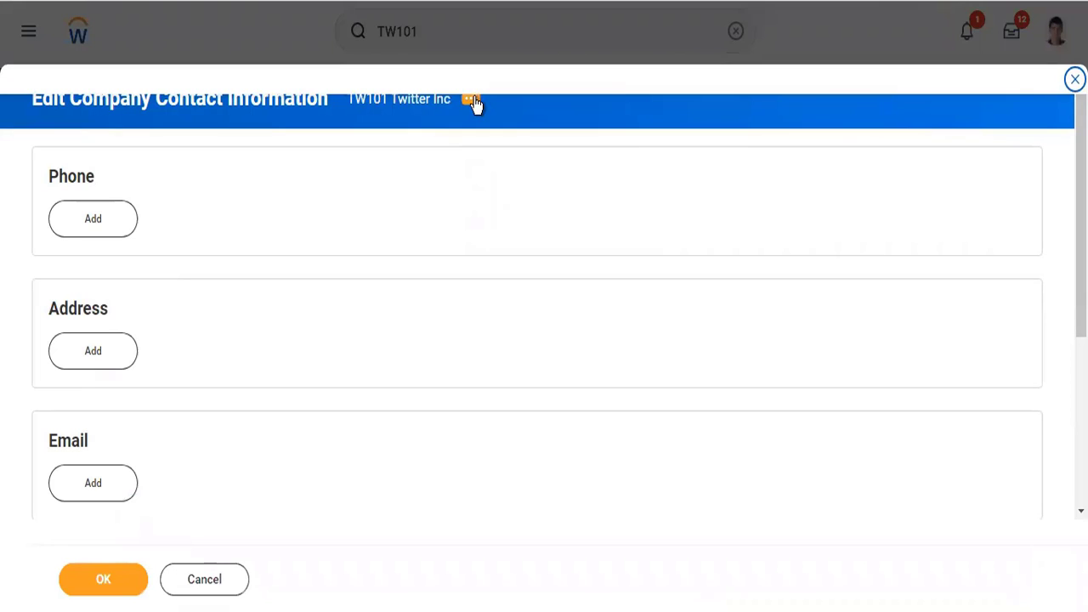
click(473, 101)
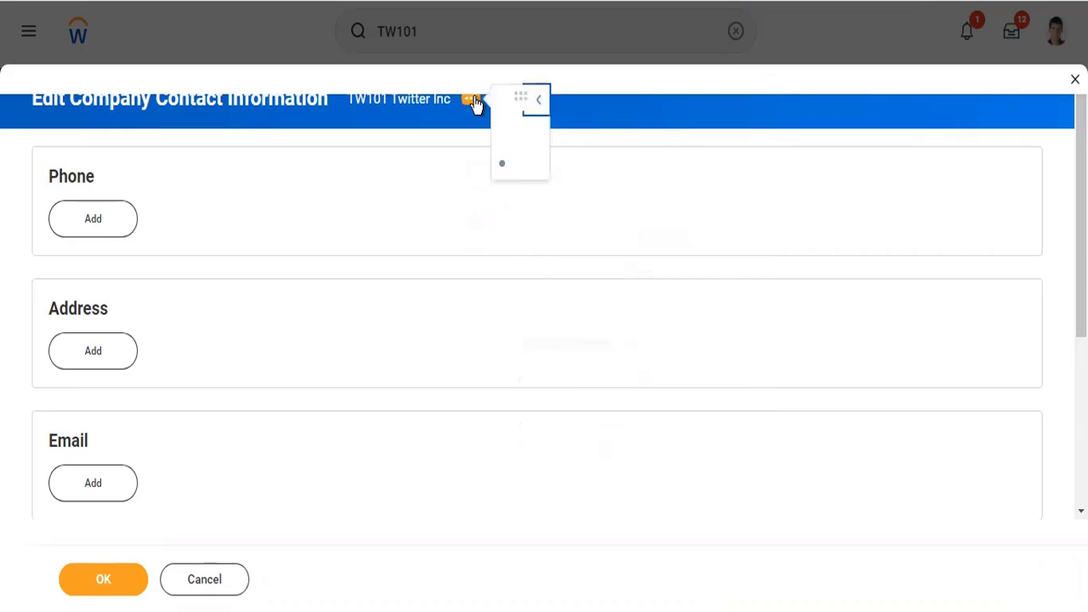
click(89, 223)
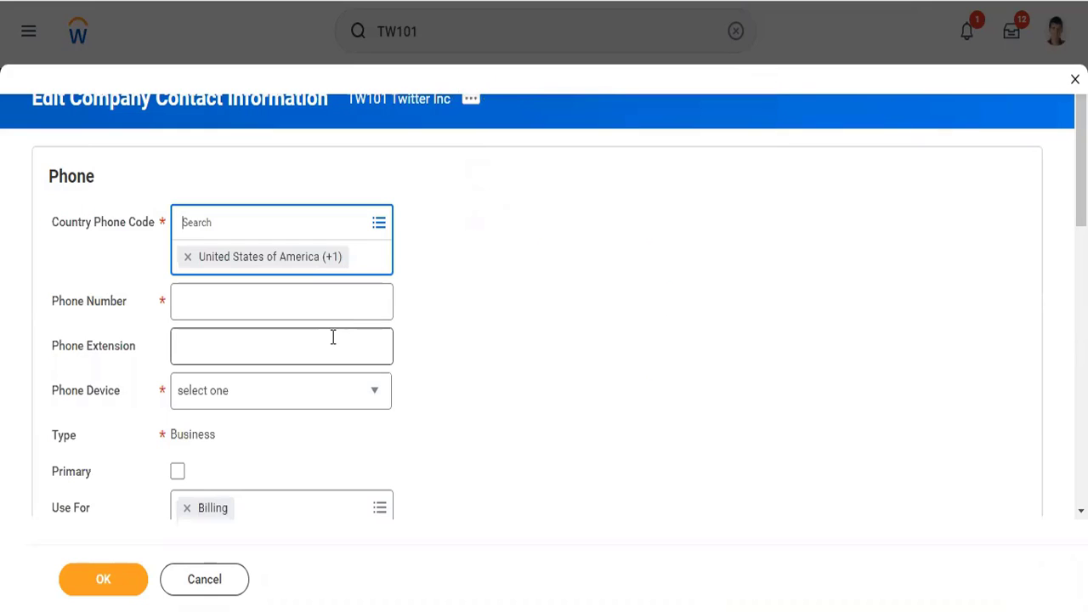
Step: Set the new phone entry's device to Mobile and mark it as primary
click(211, 297)
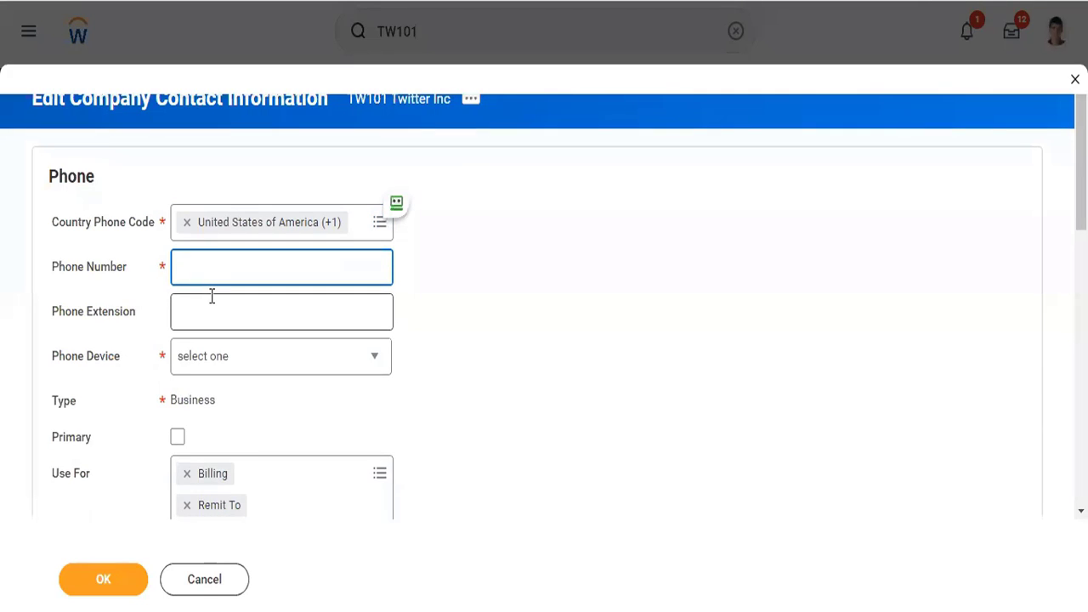
click(212, 296)
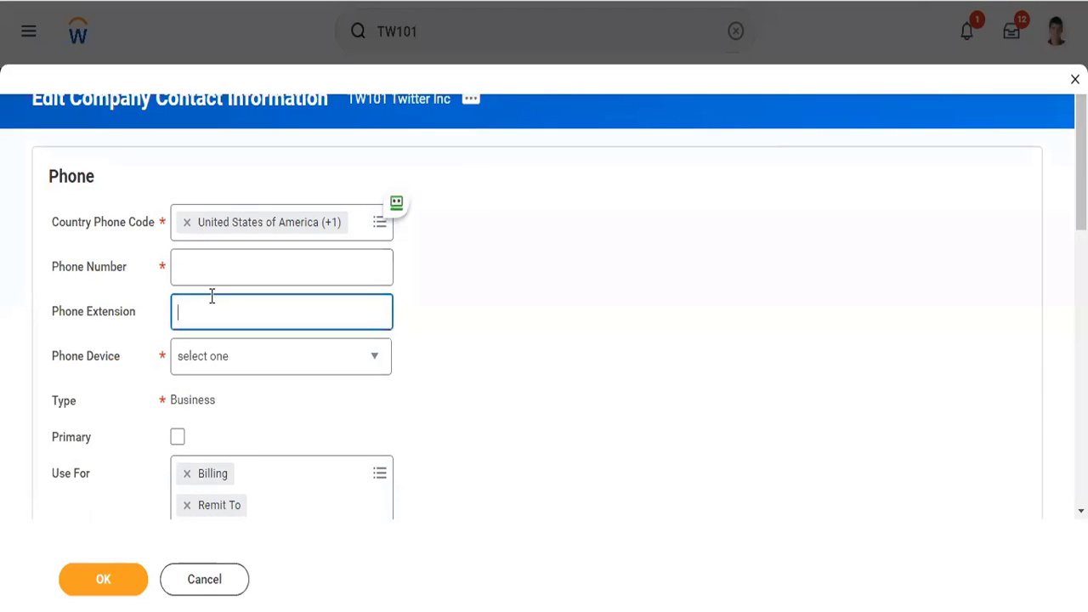
click(220, 366)
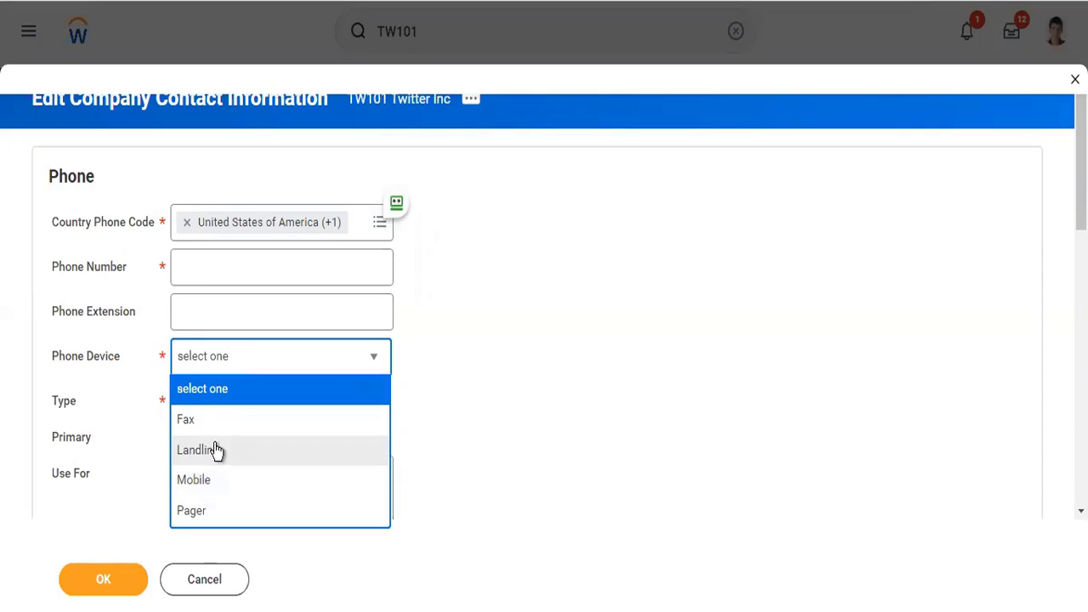
click(211, 481)
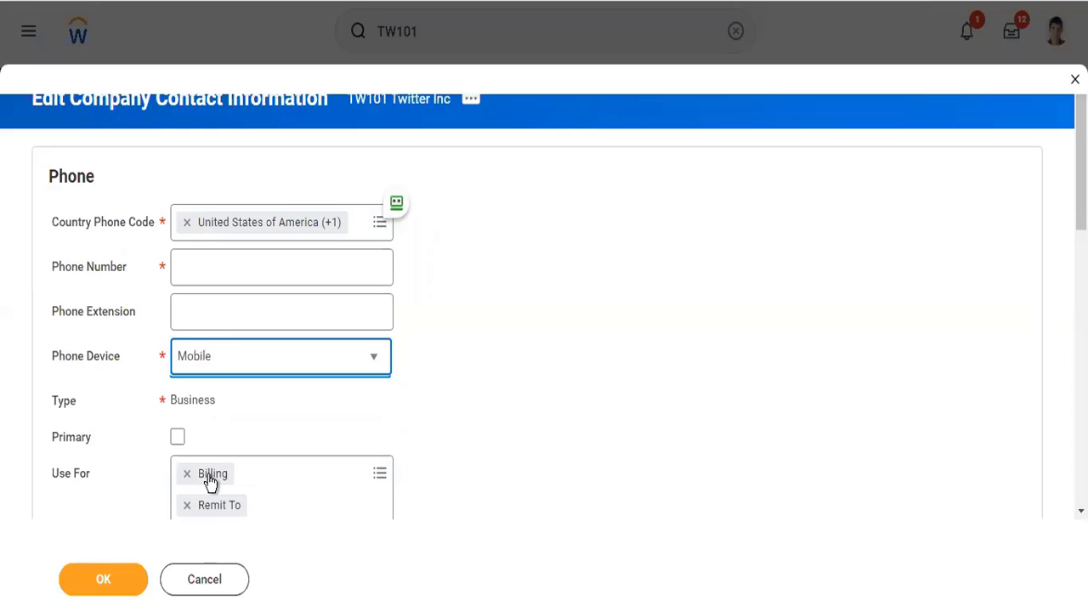
click(177, 437)
Step: Add an address entry to the company's contact information and go through its address line, city, state and postal code fields
scroll(316, 408, down, 3)
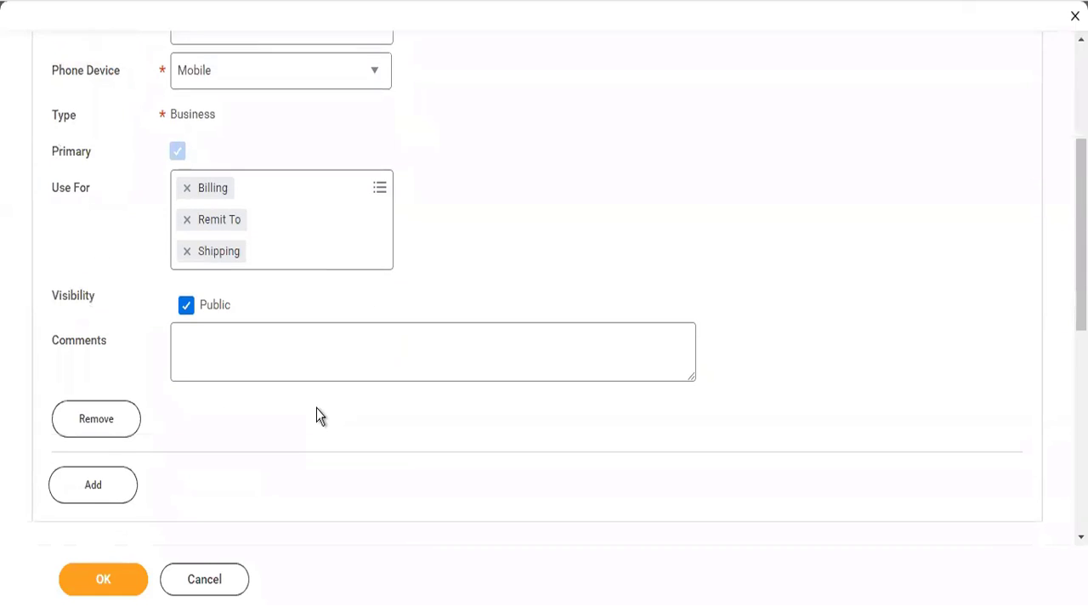
scroll(316, 408, down, 3)
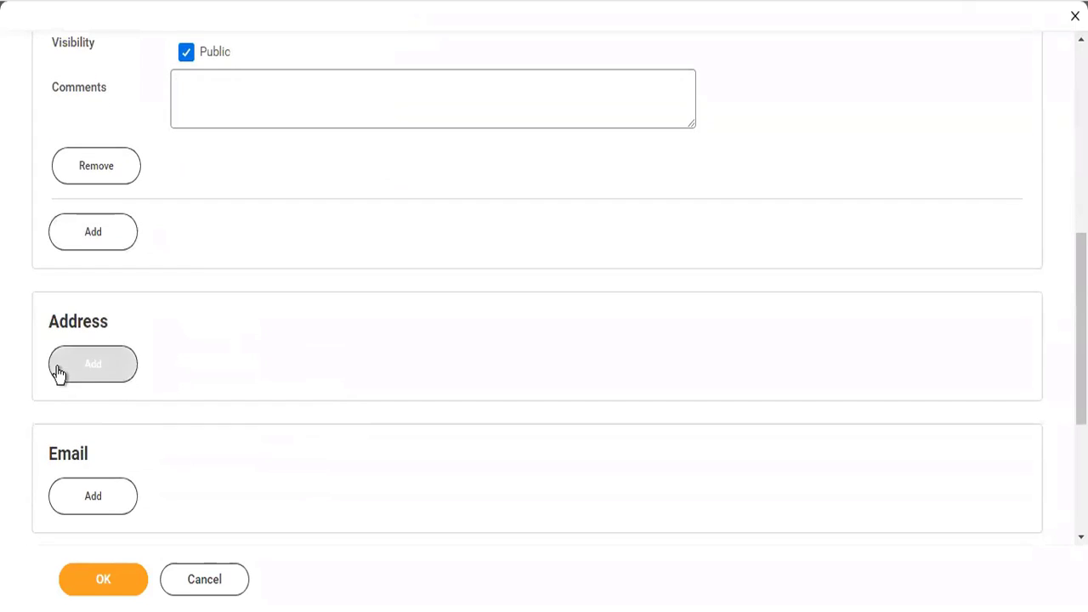
click(59, 372)
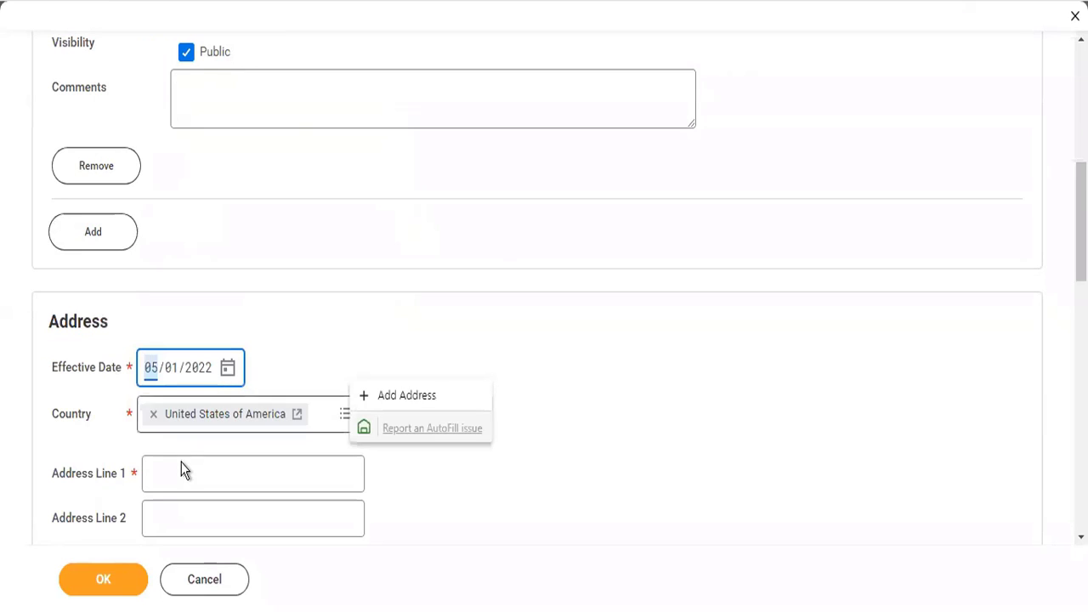
click(184, 470)
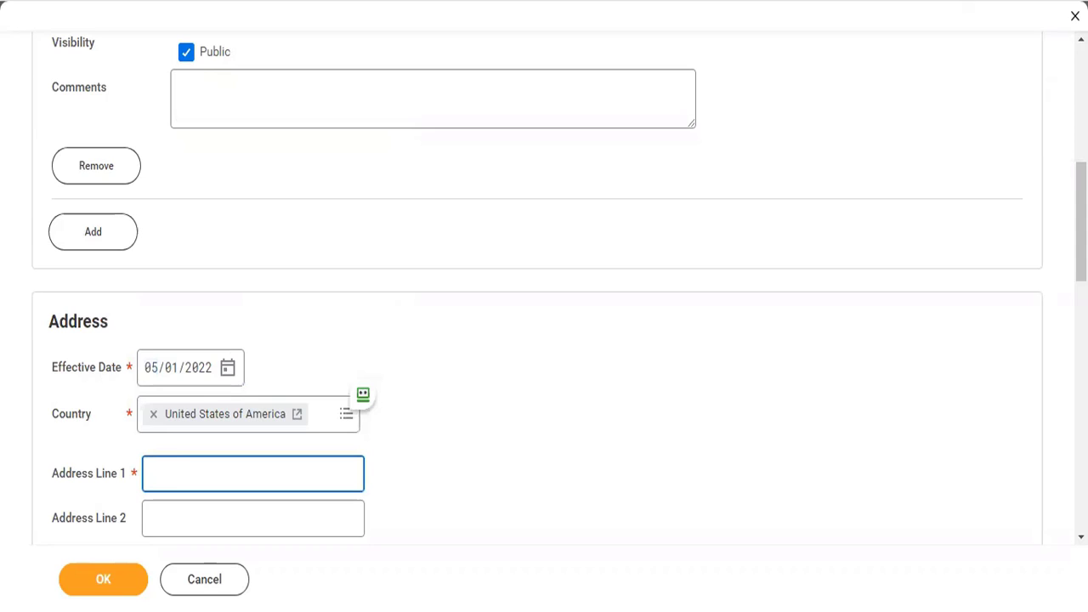
click(212, 518)
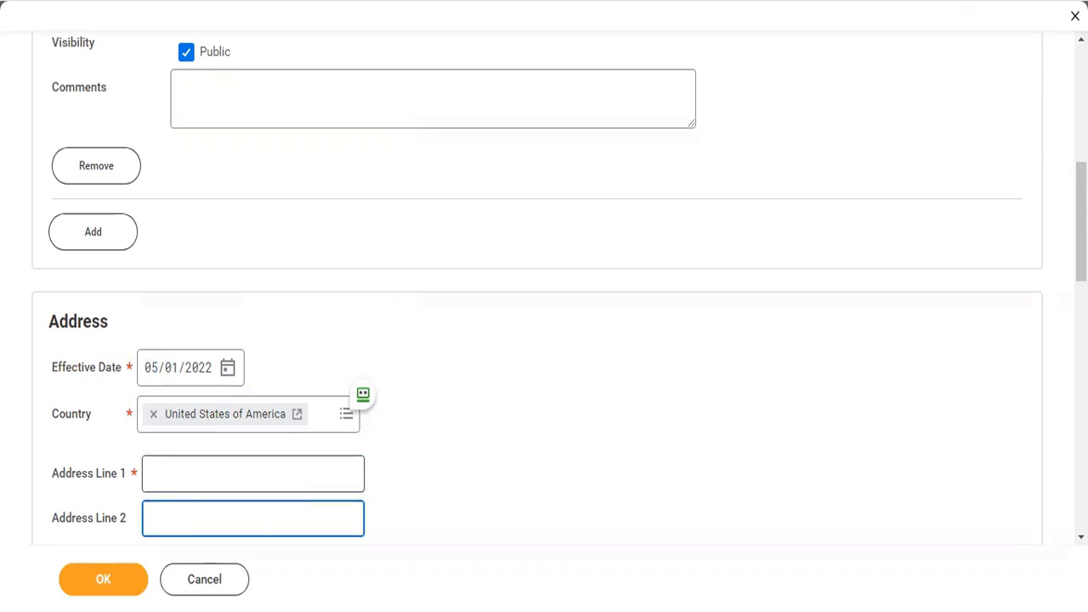
scroll(182, 476, down, 5)
click(152, 159)
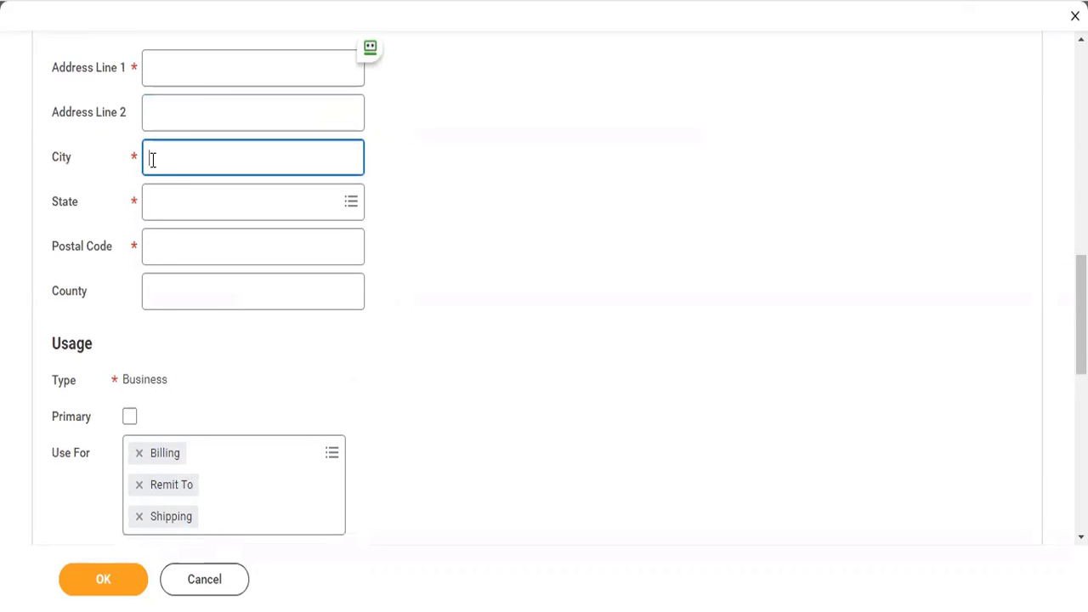
key(Tab)
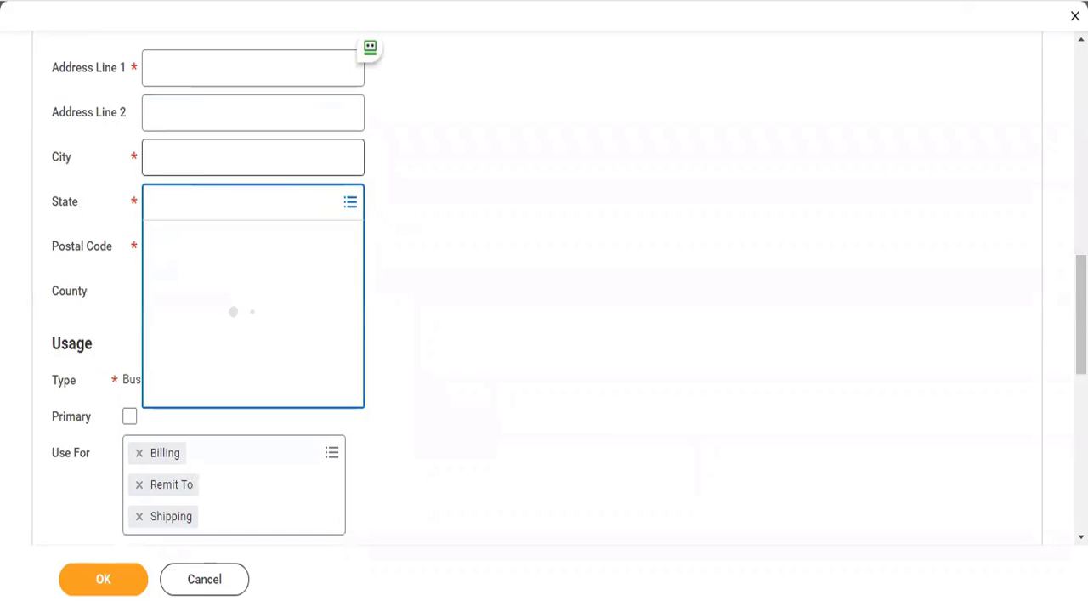
click(214, 270)
click(190, 242)
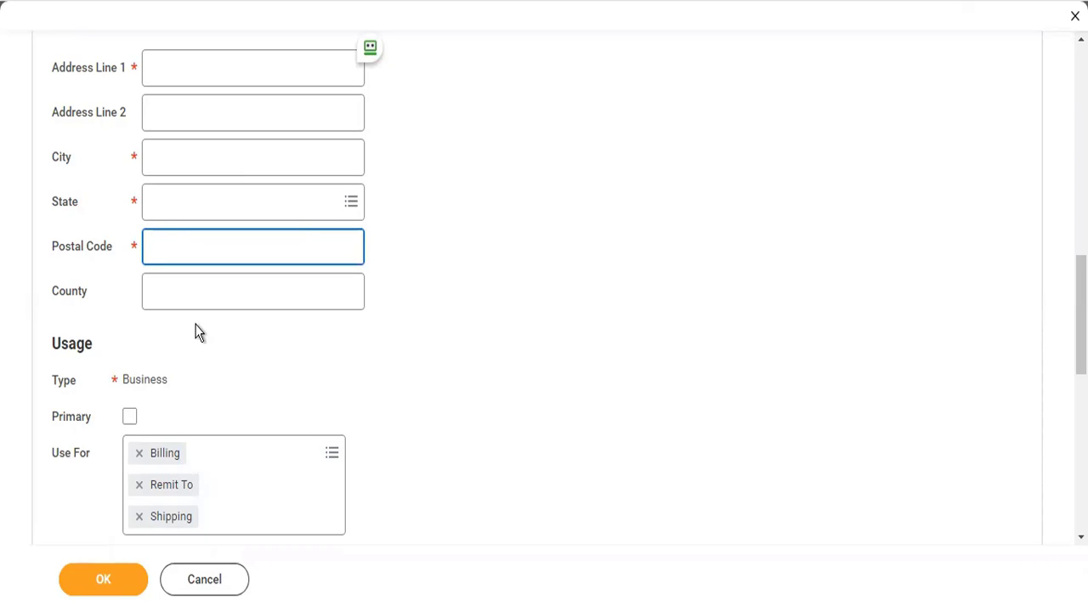
Step: Mark the address as primary and add the uses Mailing, Other - Business, Storage, Street Address and Tax Reporting
scroll(196, 333, down, 3)
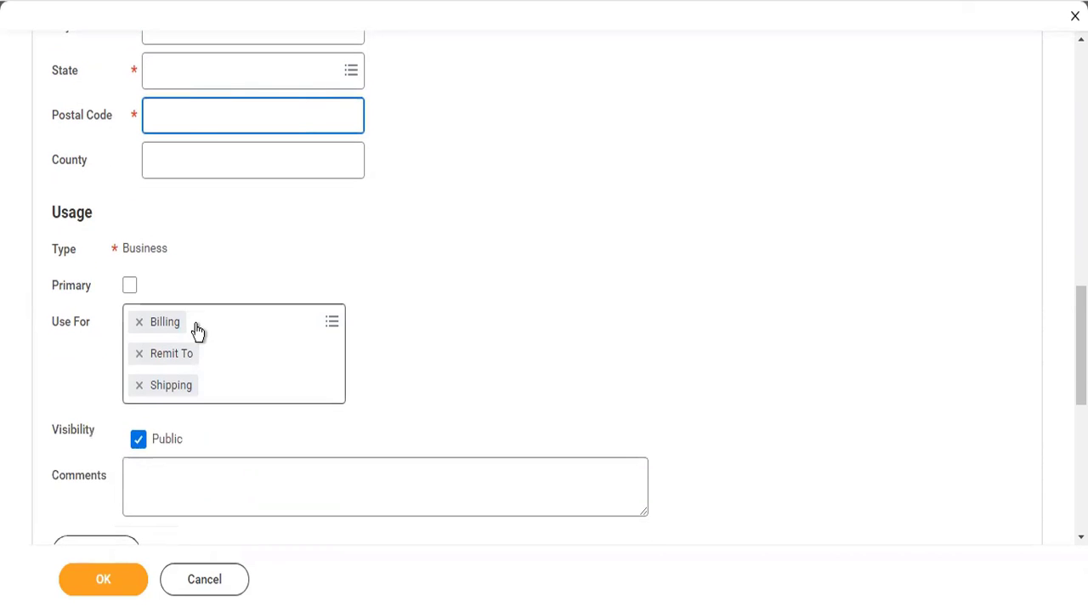
click(128, 284)
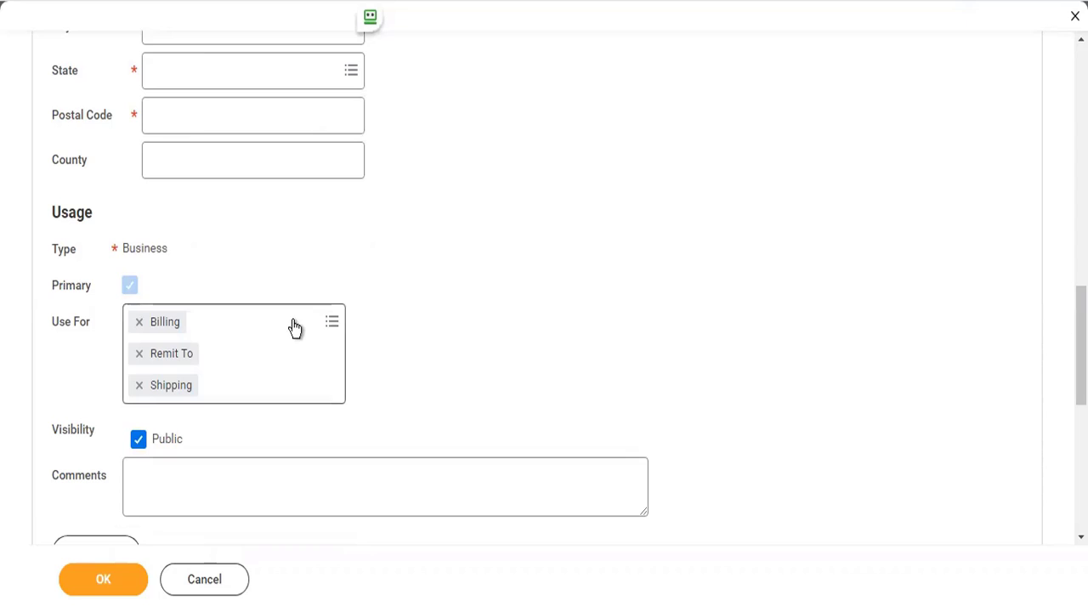
click(294, 321)
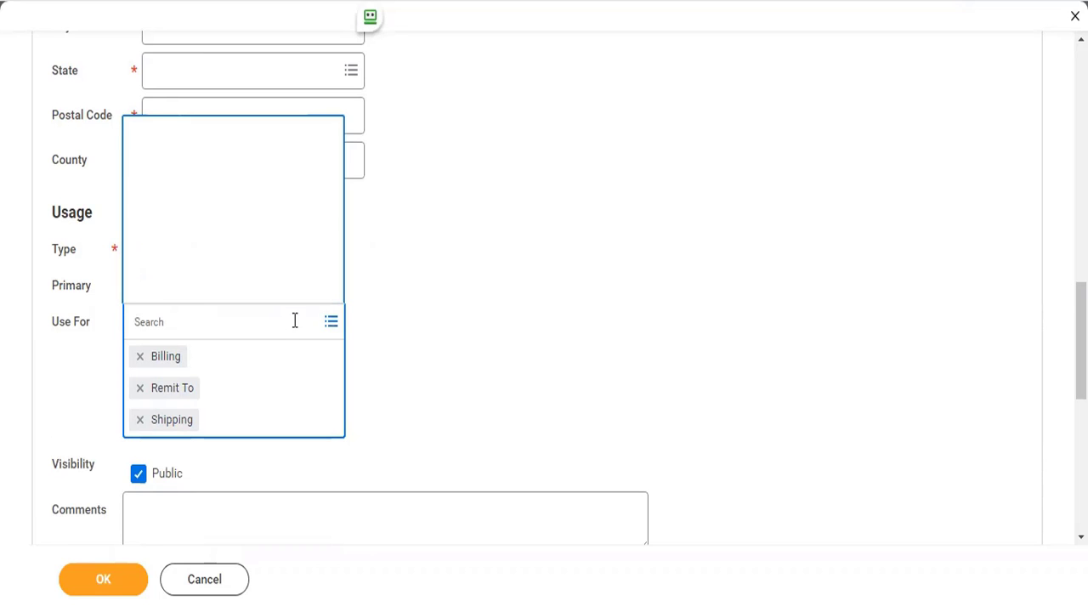
click(175, 112)
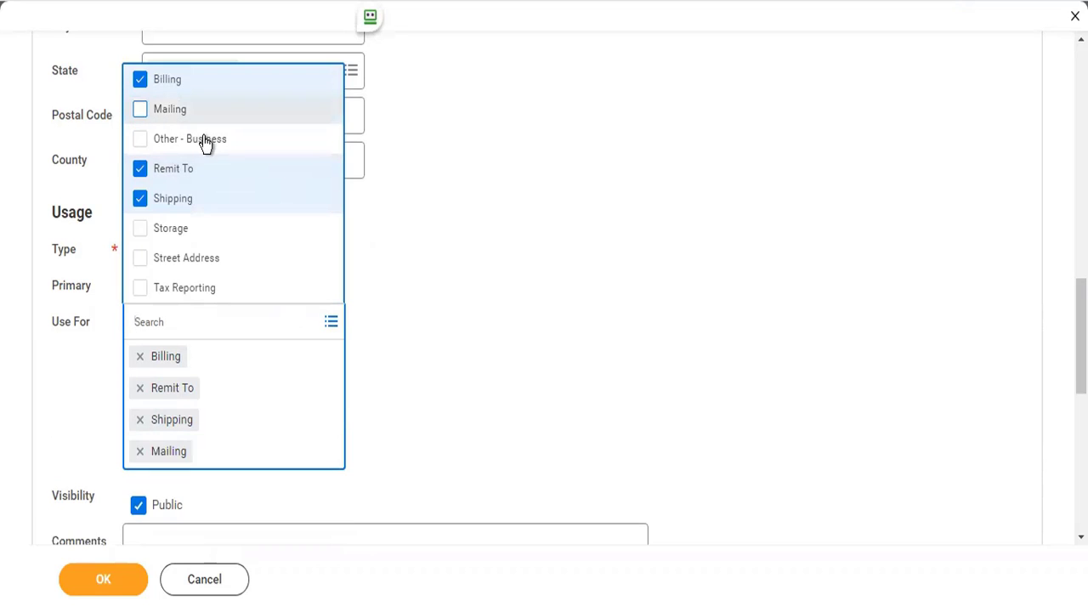
click(204, 143)
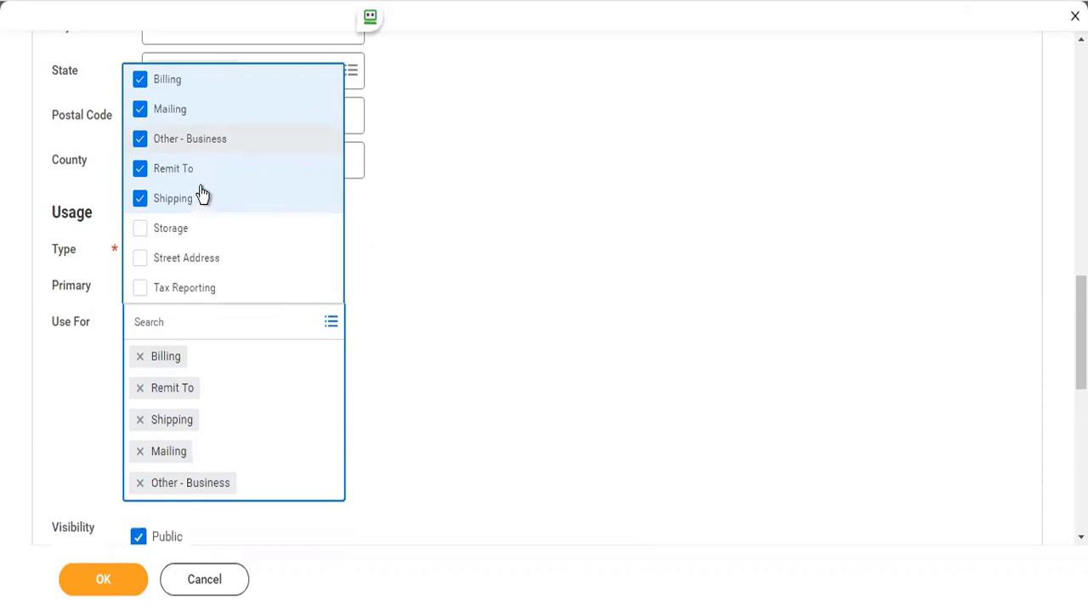
click(180, 240)
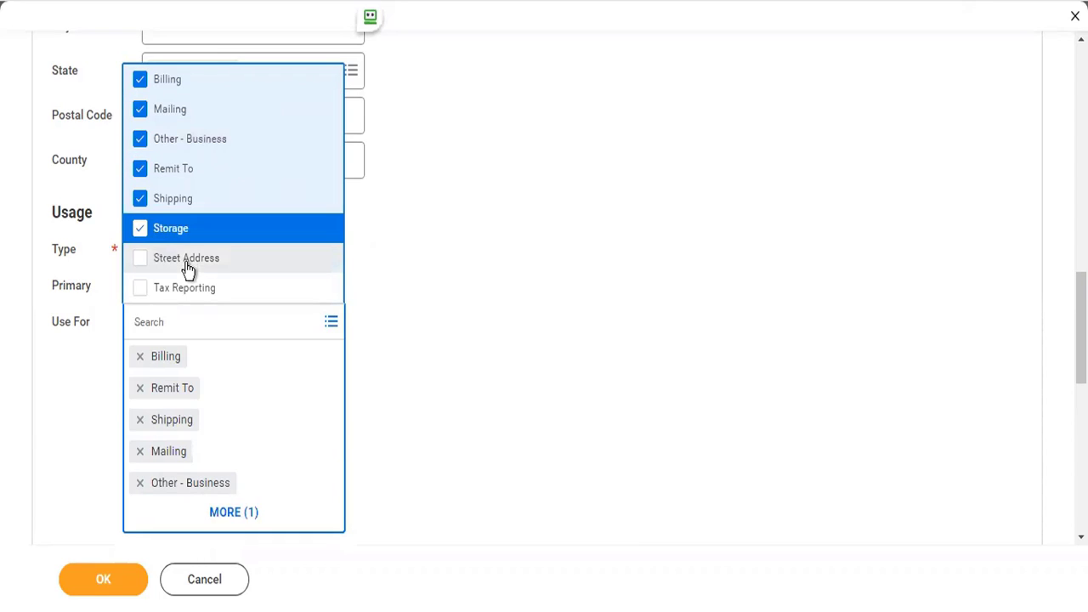
click(189, 299)
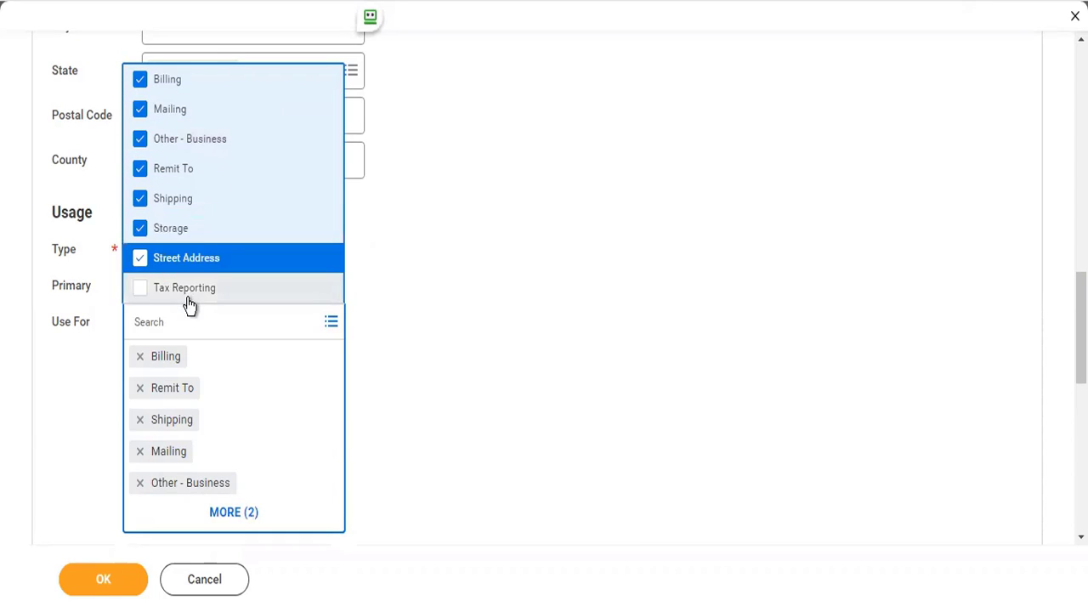
click(389, 384)
Step: Add an email entry to the company's contact information and mark it as primary
scroll(389, 384, down, 5)
scroll(289, 289, up, 2)
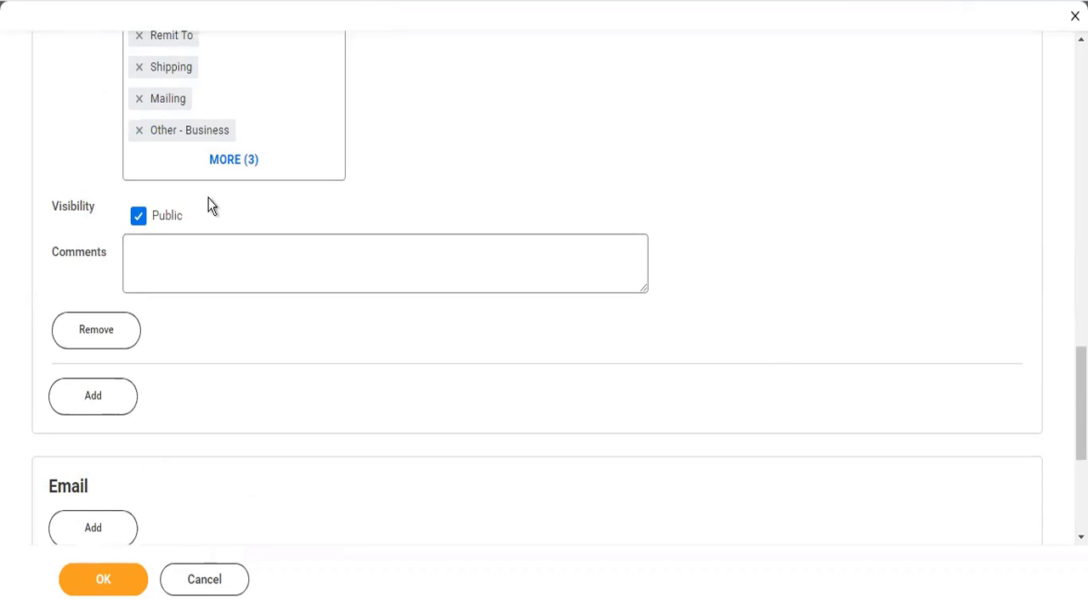
scroll(223, 337, down, 1)
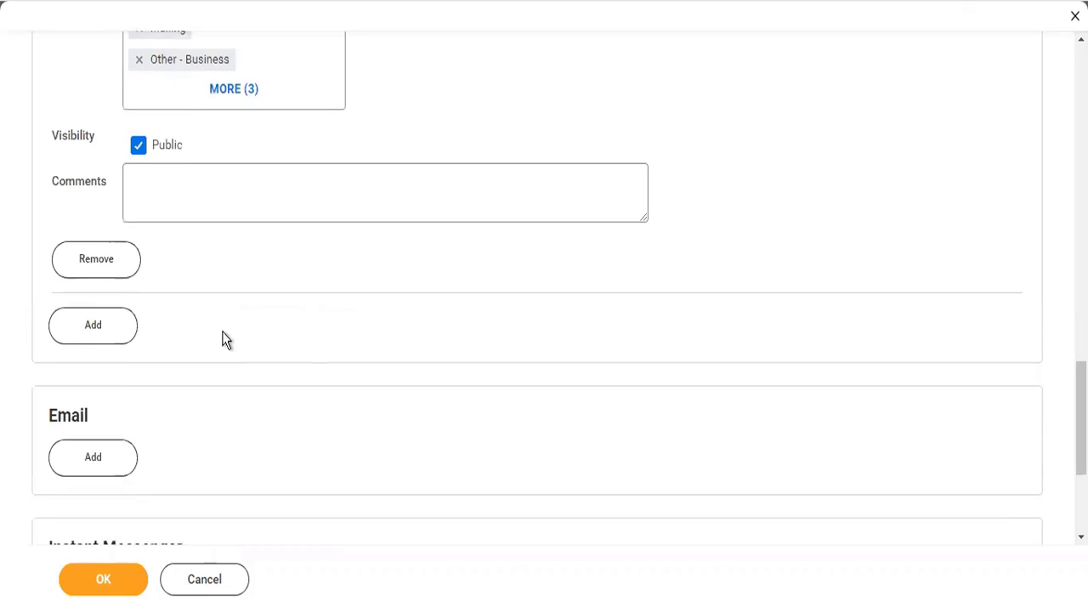
click(100, 456)
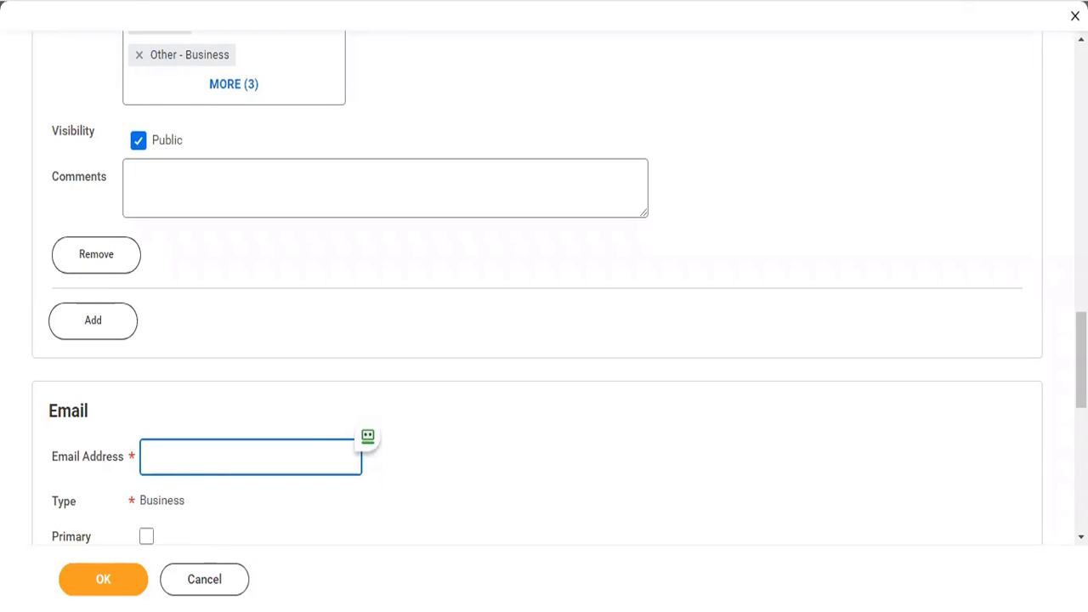
key(Tab)
key(space)
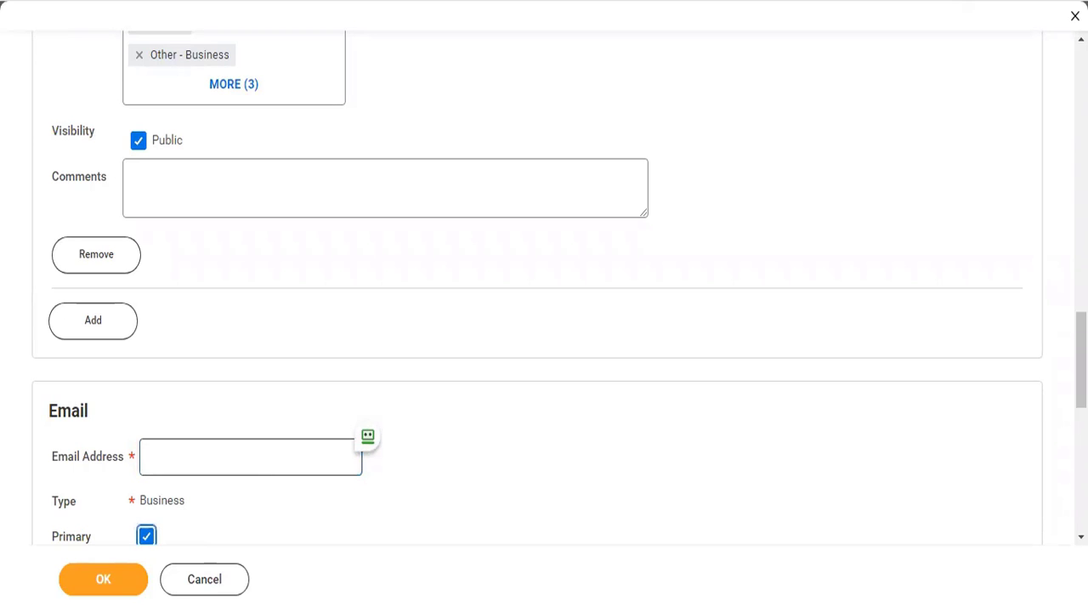
Step: Add Procurement to the email entry's uses and save the company contact information
scroll(284, 459, down, 5)
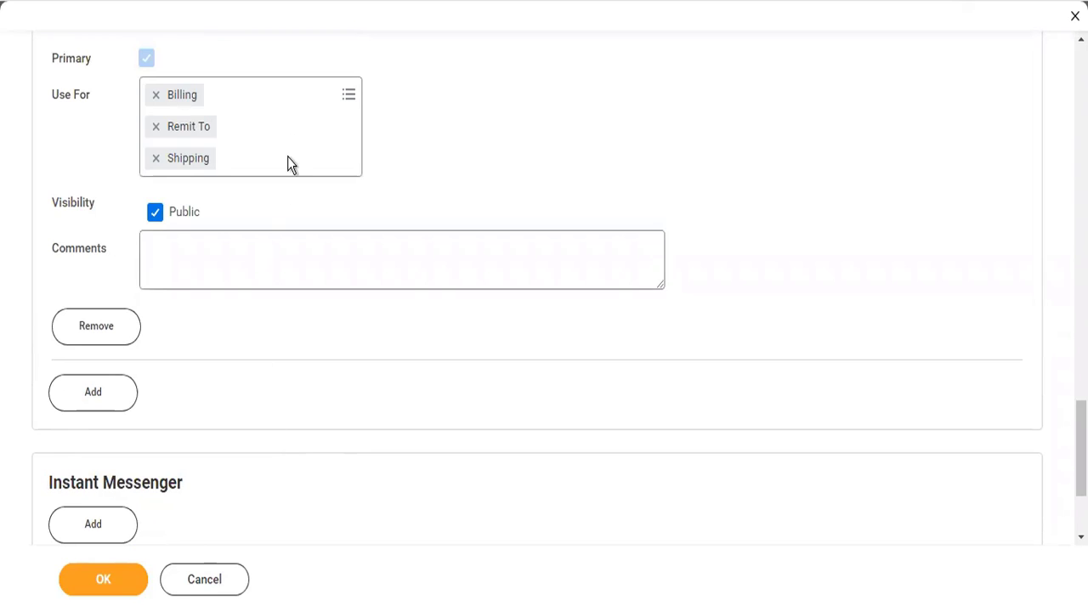
click(289, 101)
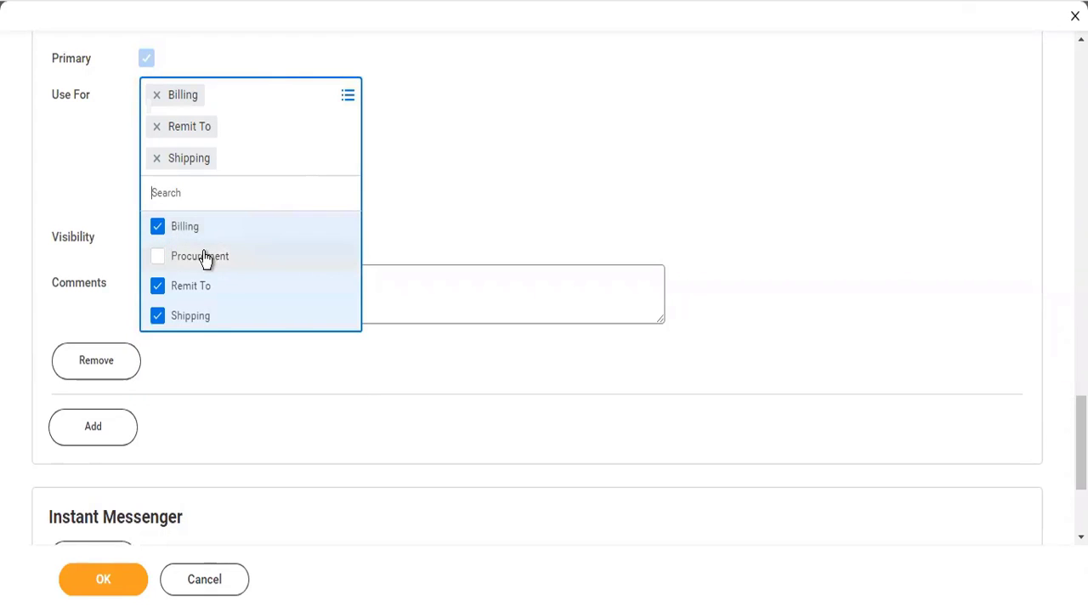
click(206, 258)
click(428, 252)
scroll(425, 250, down, 3)
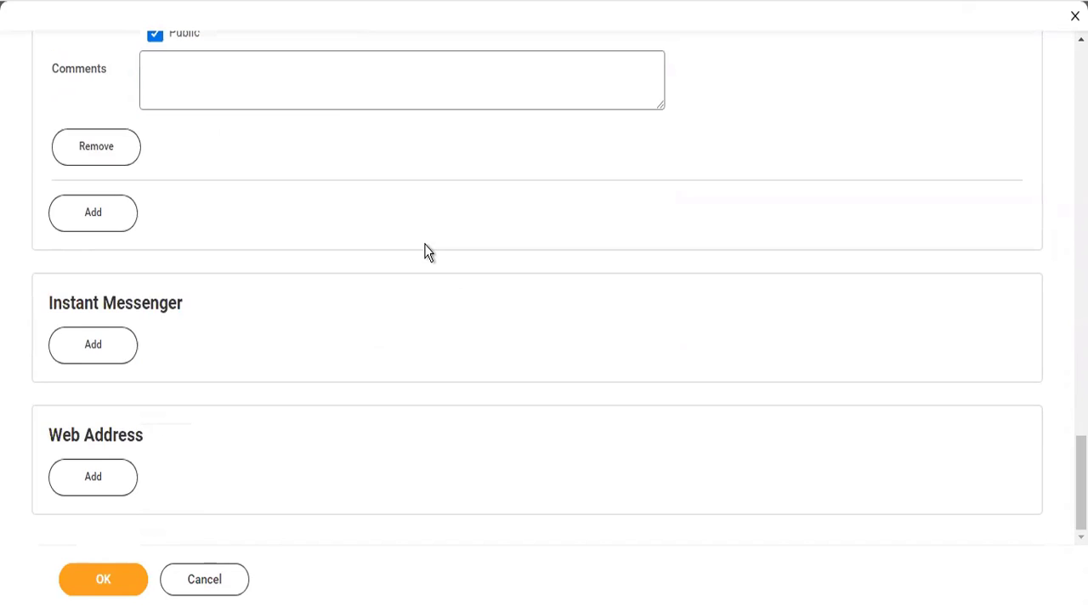
click(127, 581)
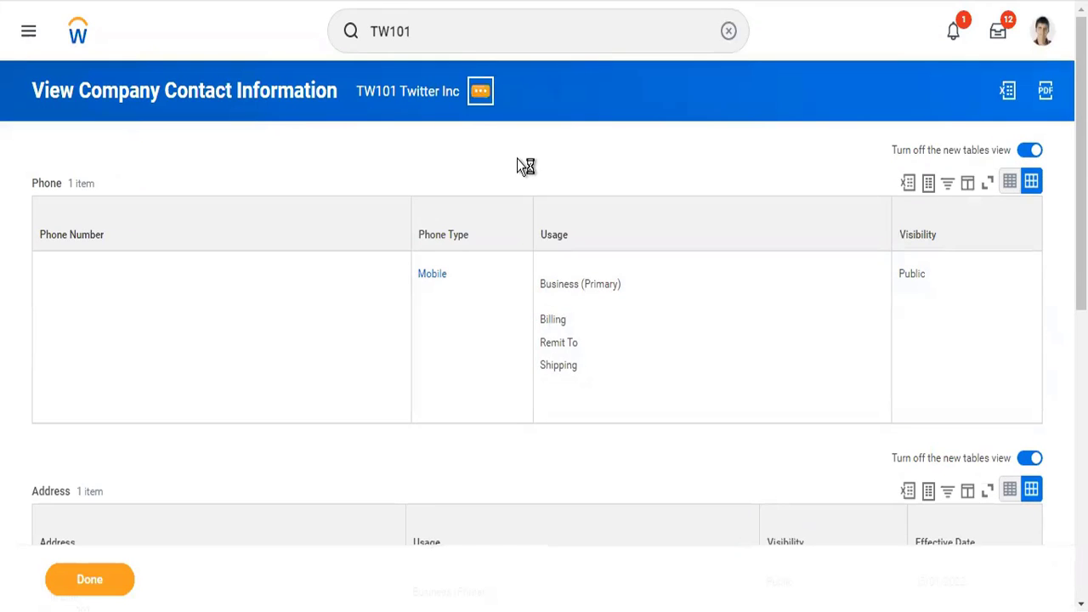
Step: Open the ownership details of TW101 Twitter Inc for editing with effective date 05/01/2022
mouse_move(530, 162)
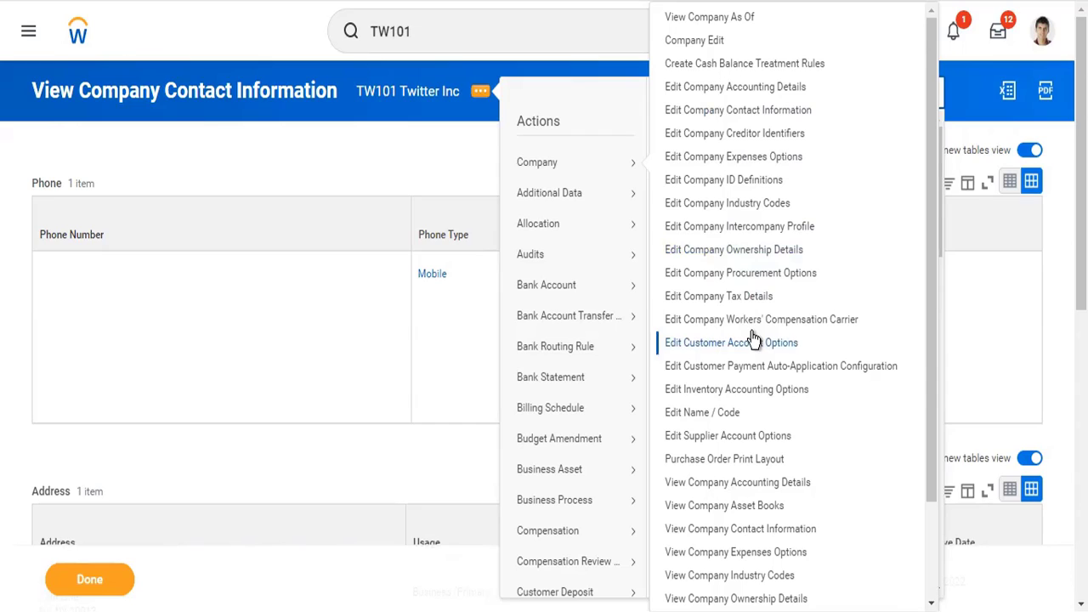
click(741, 250)
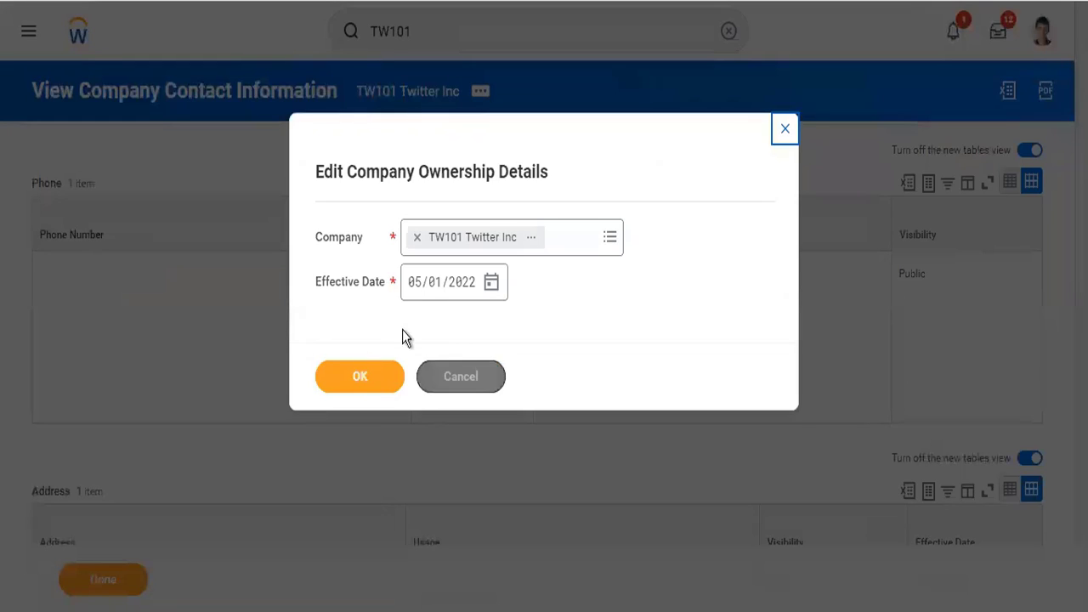
click(369, 378)
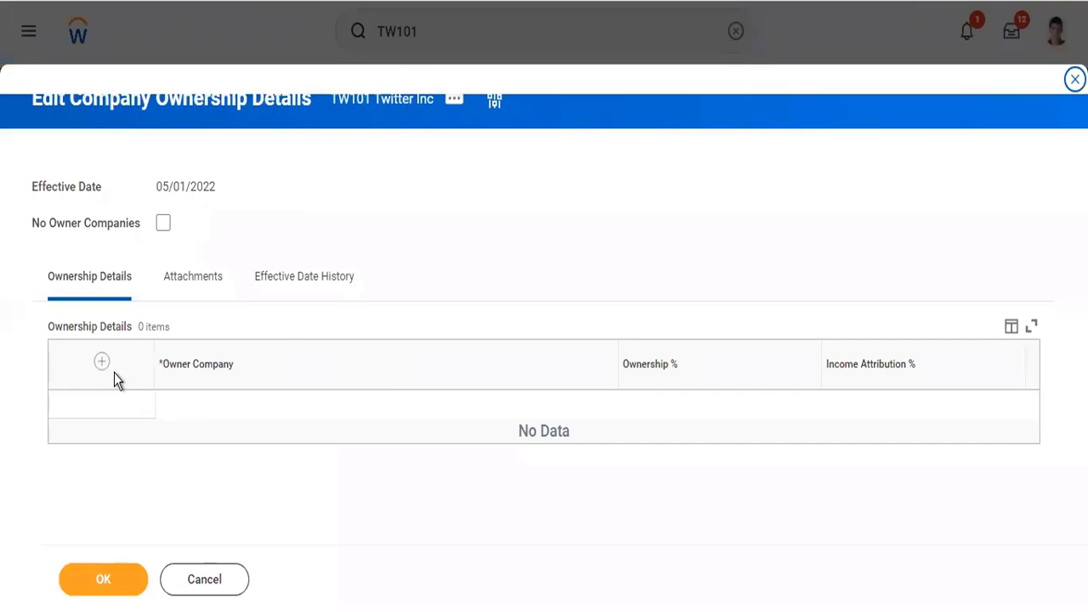
Step: Add an ownership row with Global Modern Services, Inc. (USA) as the owner company, searching for "gms usa"
click(102, 363)
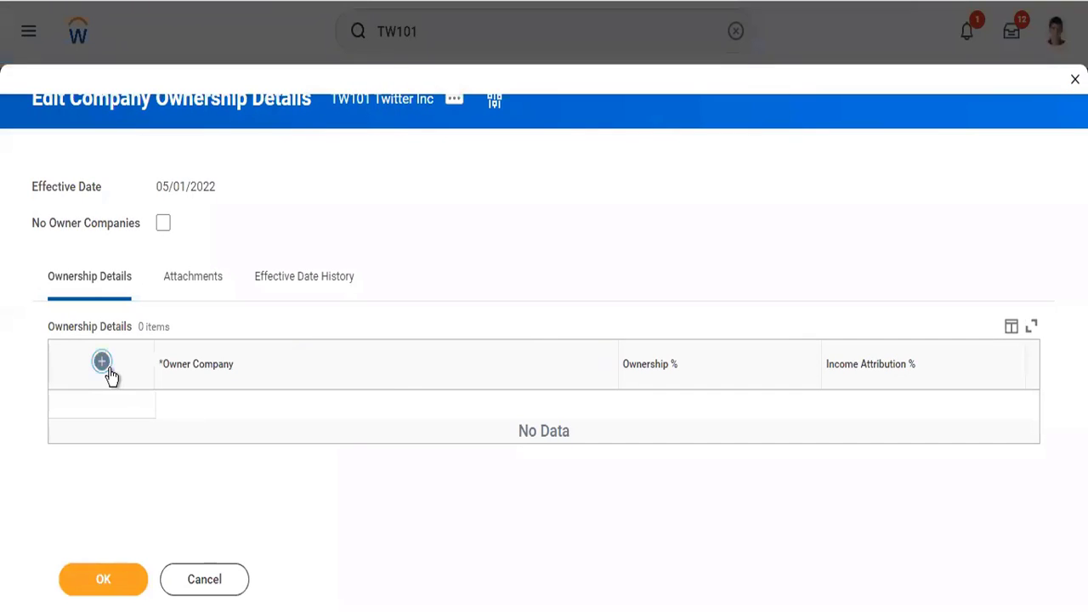
click(343, 421)
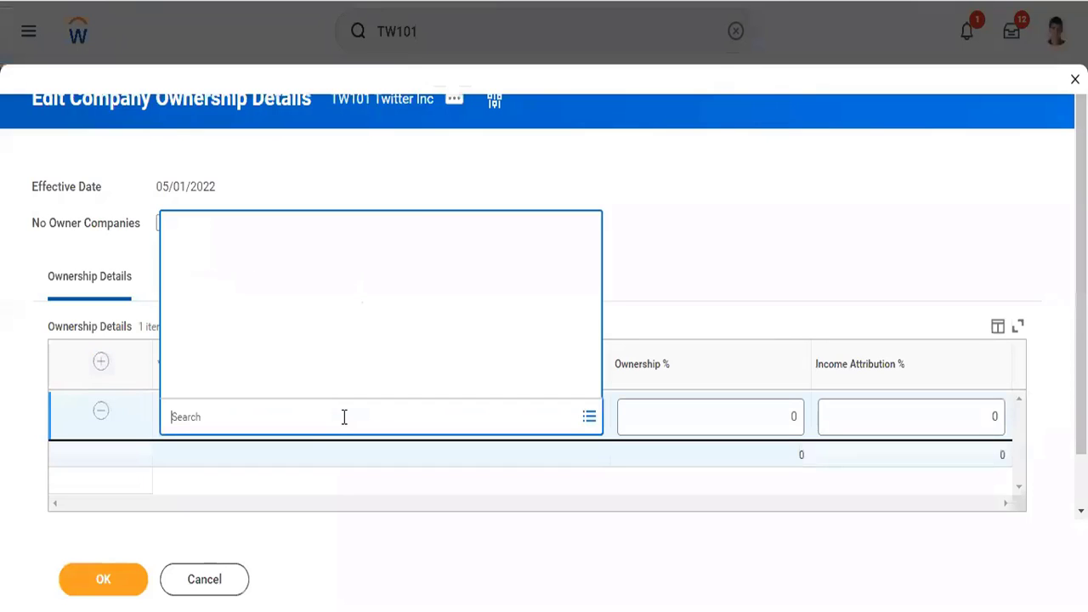
text(gms usa)
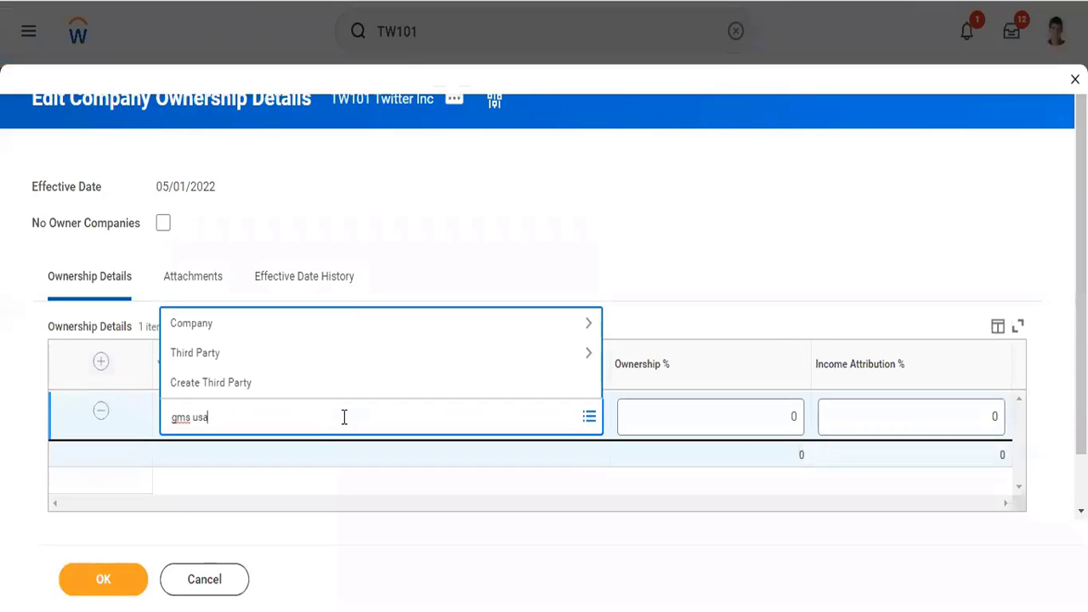
key(Return)
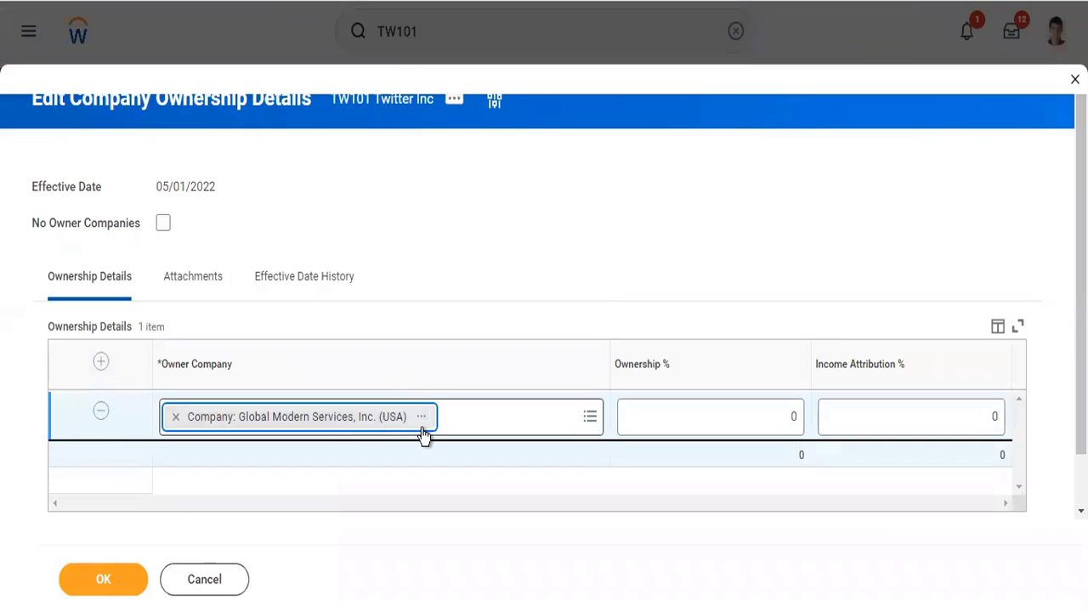
Step: Set the owner company's ownership and income attribution to 100 percent each and save the ownership details
click(745, 420)
text(100)
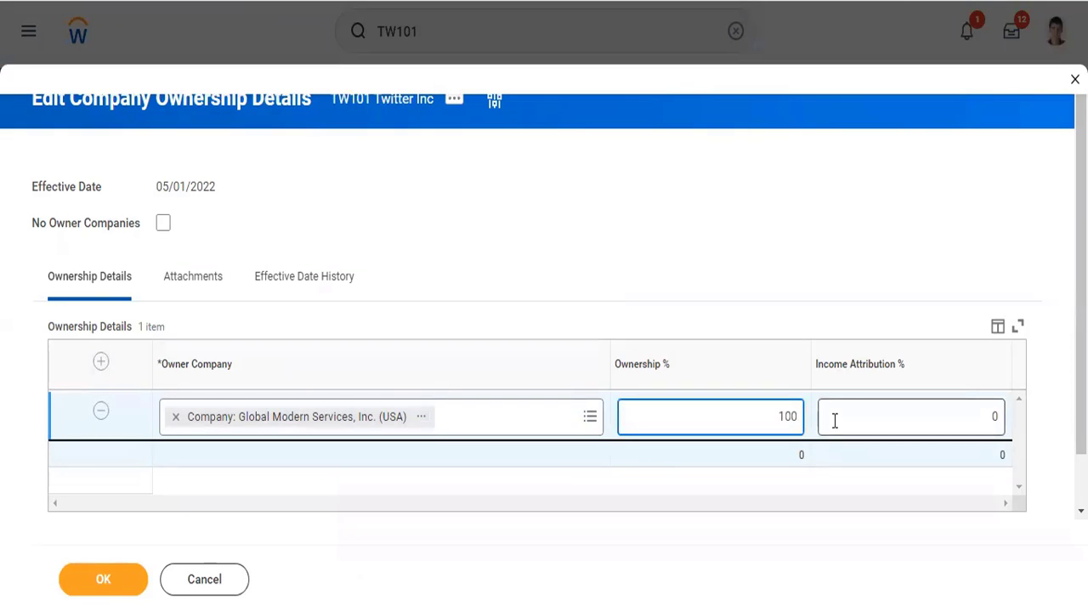
click(834, 419)
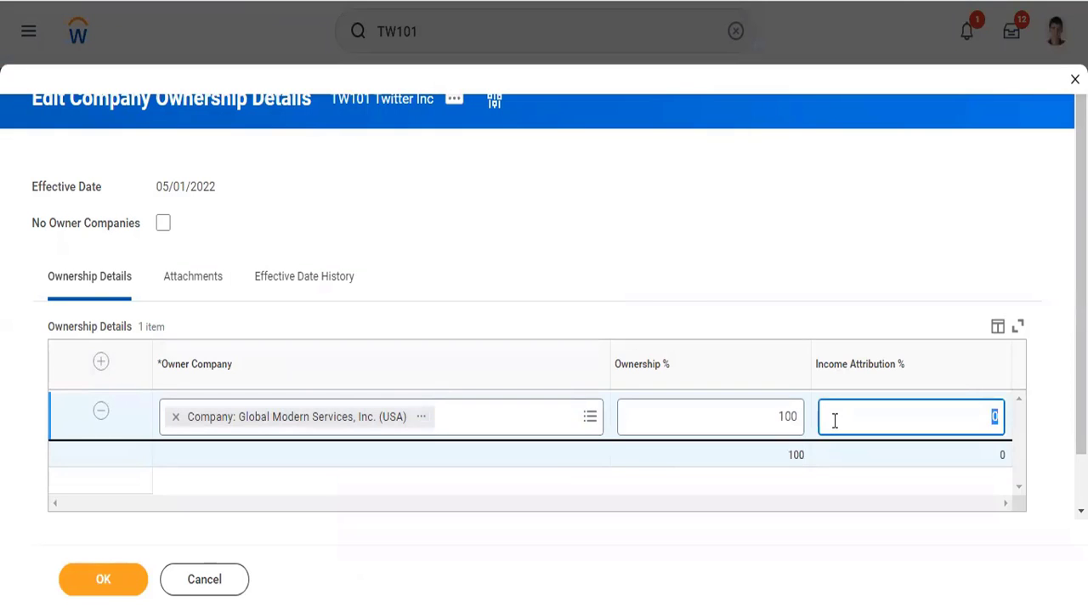
text(100)
key(Tab)
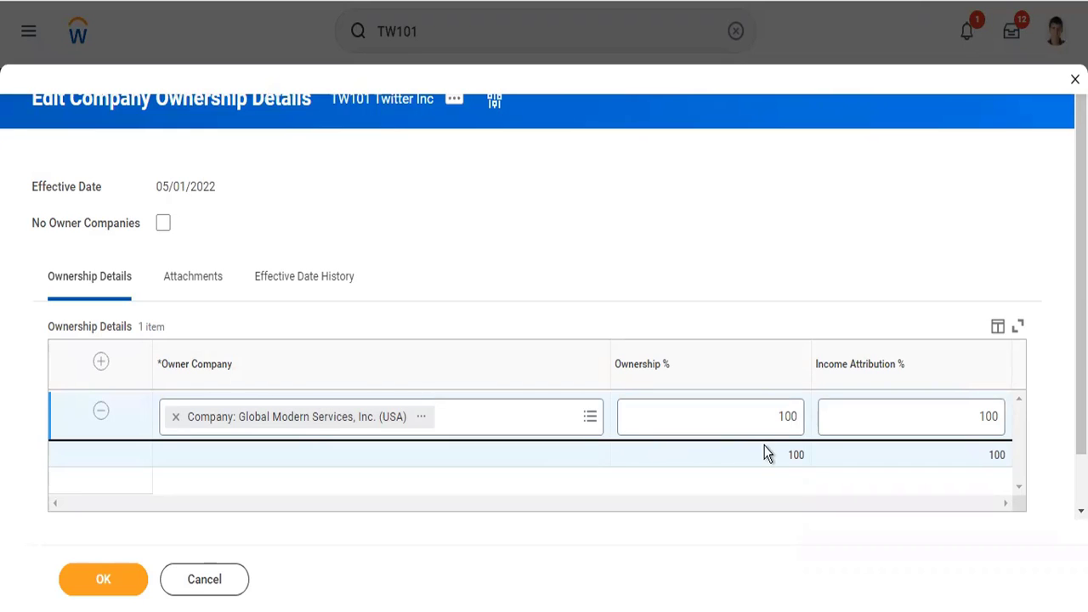
click(771, 415)
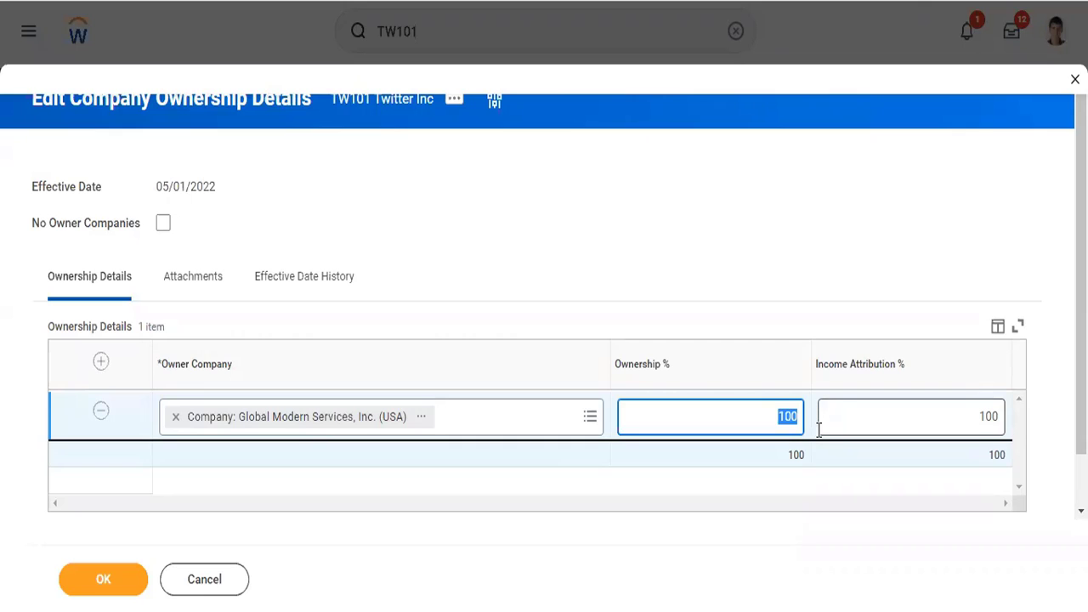
click(113, 581)
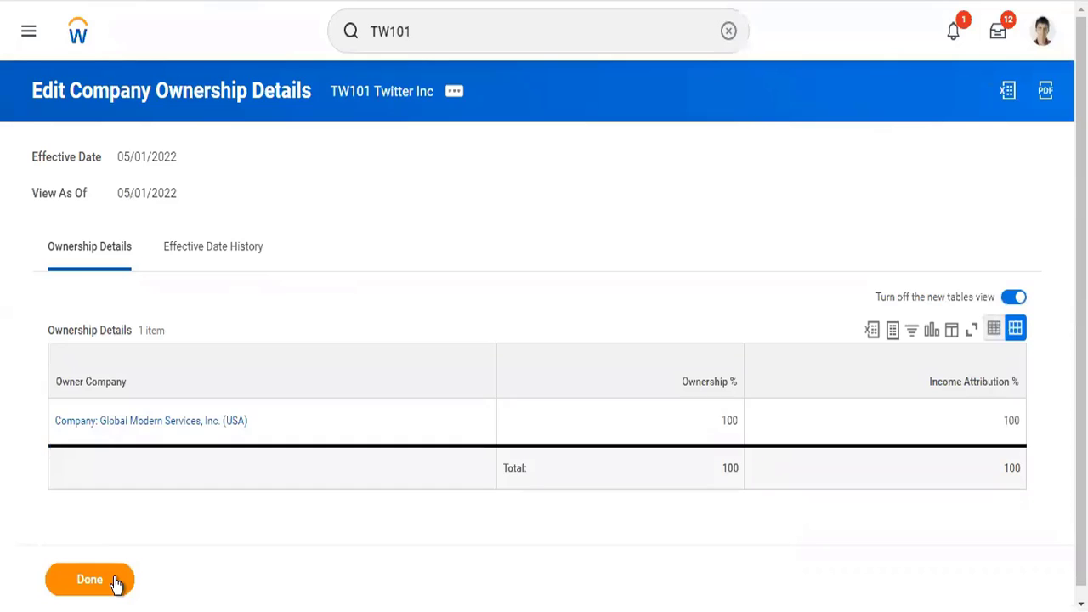
Step: Finish the ownership details and open the tax IDs of TW101 Twitter Inc for editing
click(115, 581)
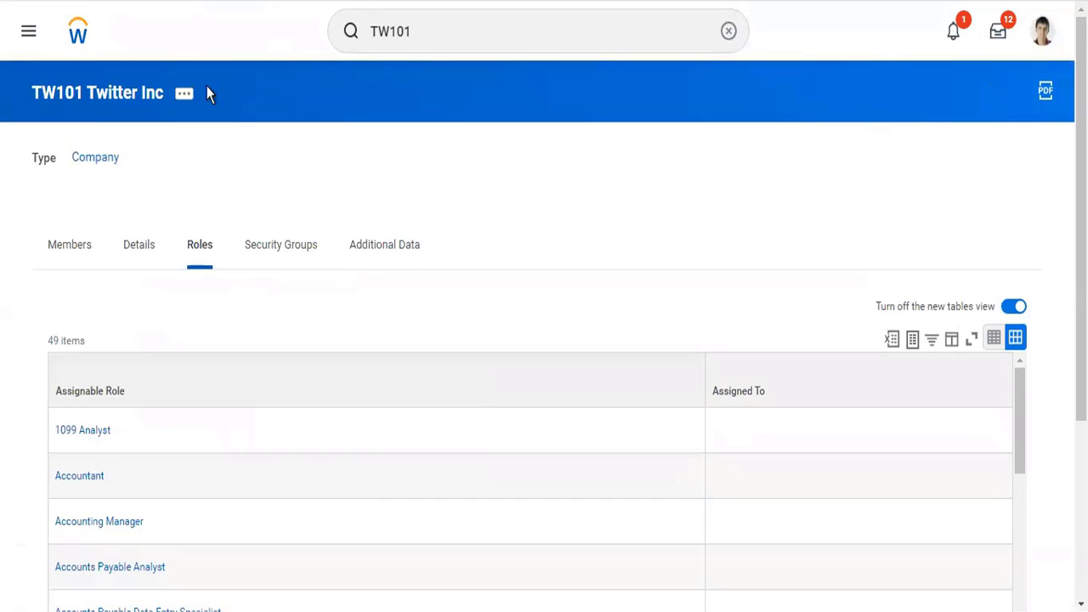
click(184, 95)
mouse_move(327, 177)
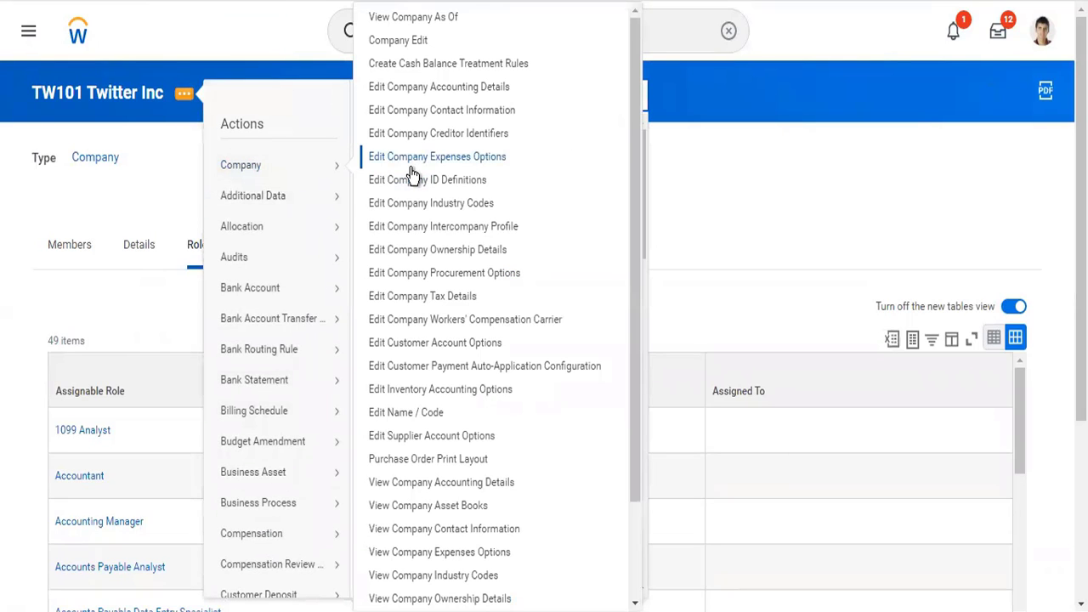
click(456, 299)
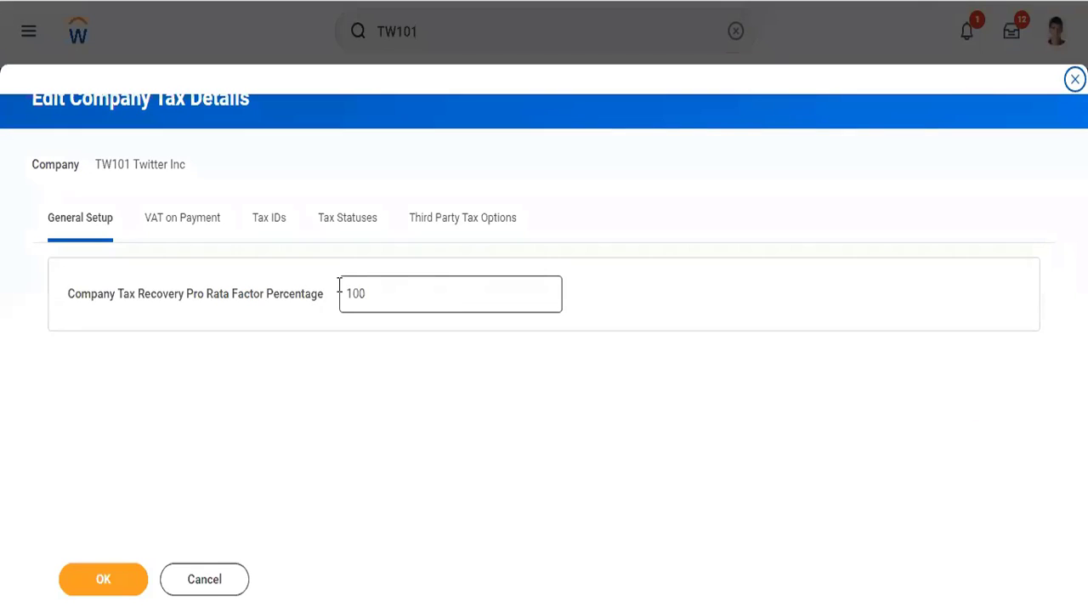
click(265, 220)
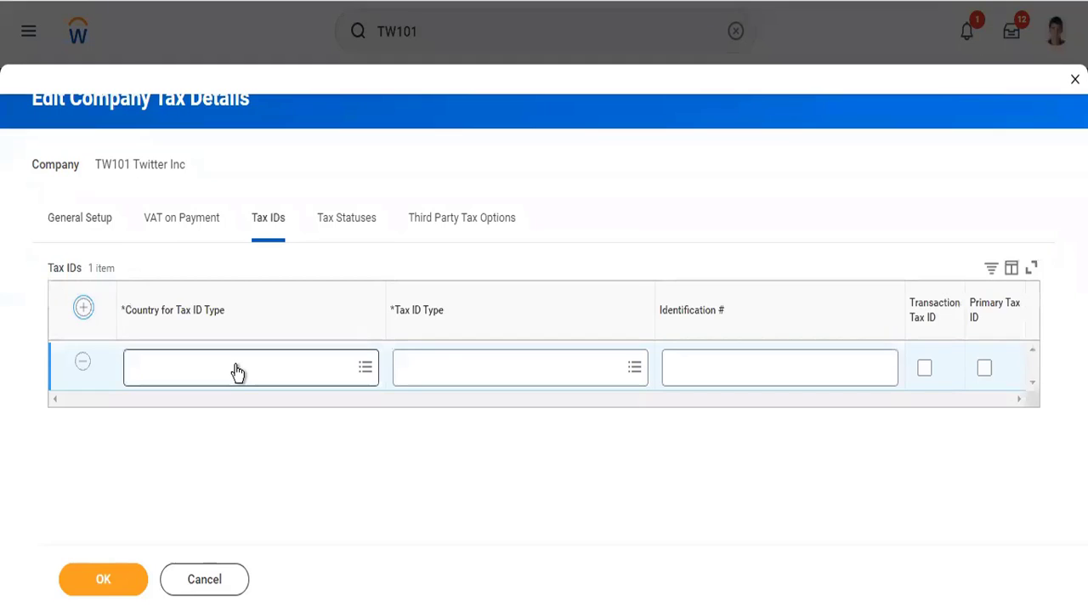
Step: Set the tax ID row's country to United States of America and its tax ID type to Employer ID Number
click(235, 369)
text(usa)
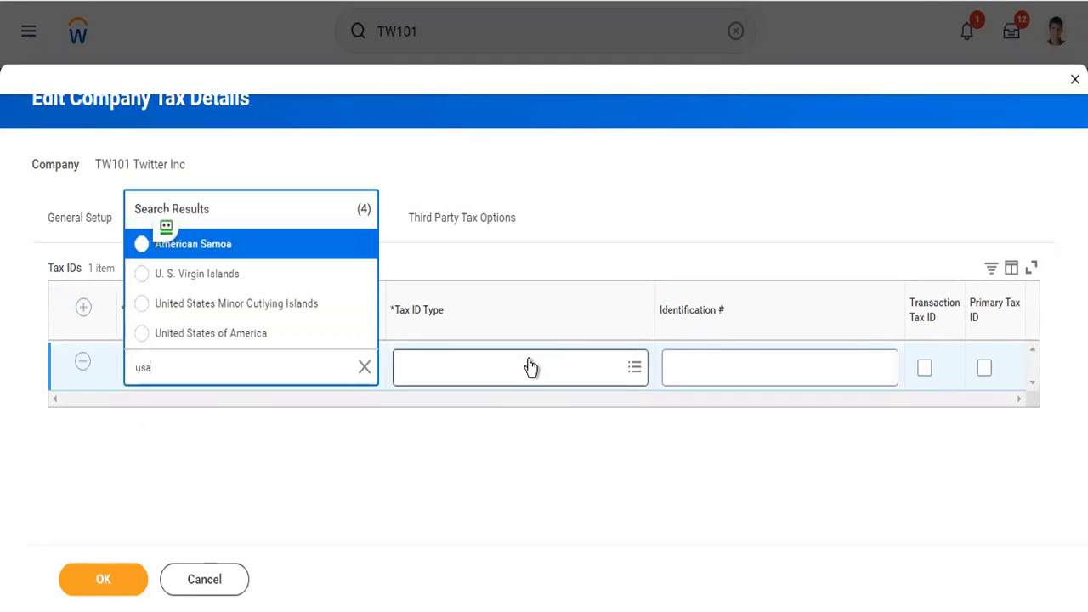
click(258, 334)
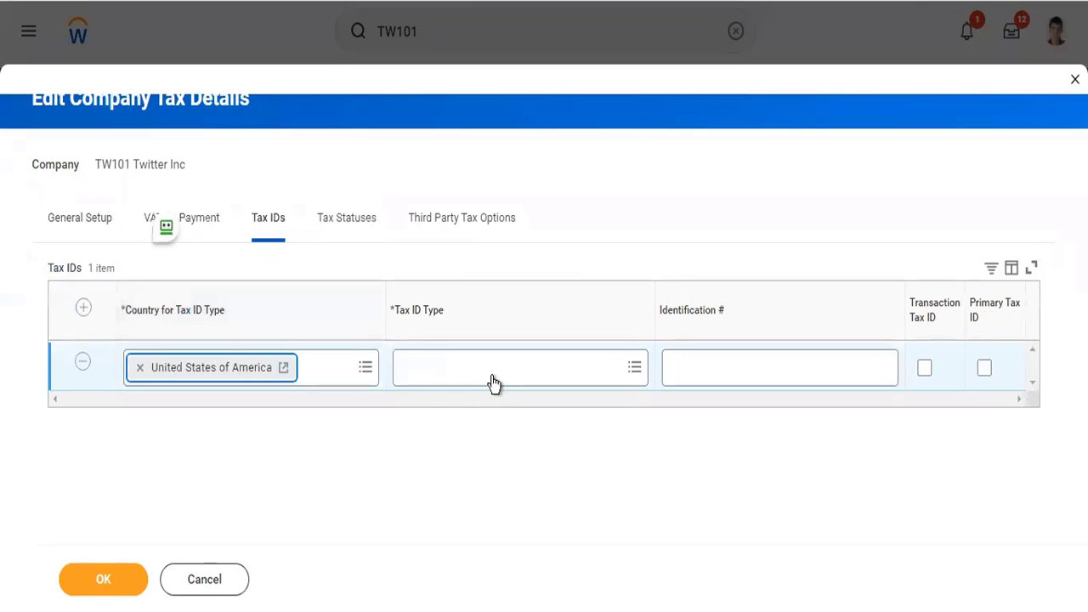
click(493, 381)
text(121313)
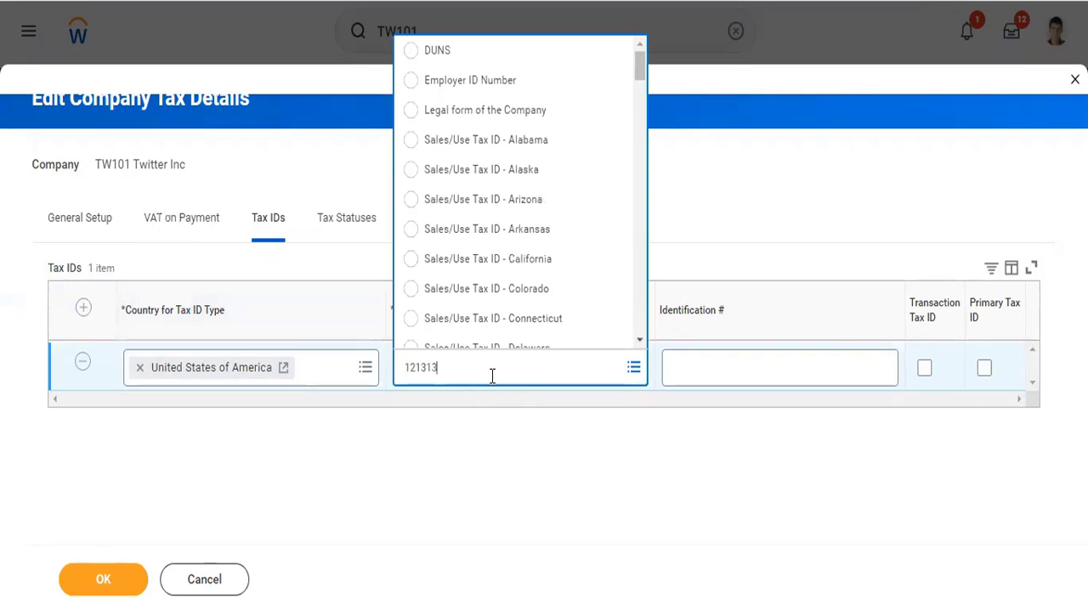
click(453, 85)
Step: Enter the employer identification number and mark it as the primary tax ID
click(777, 363)
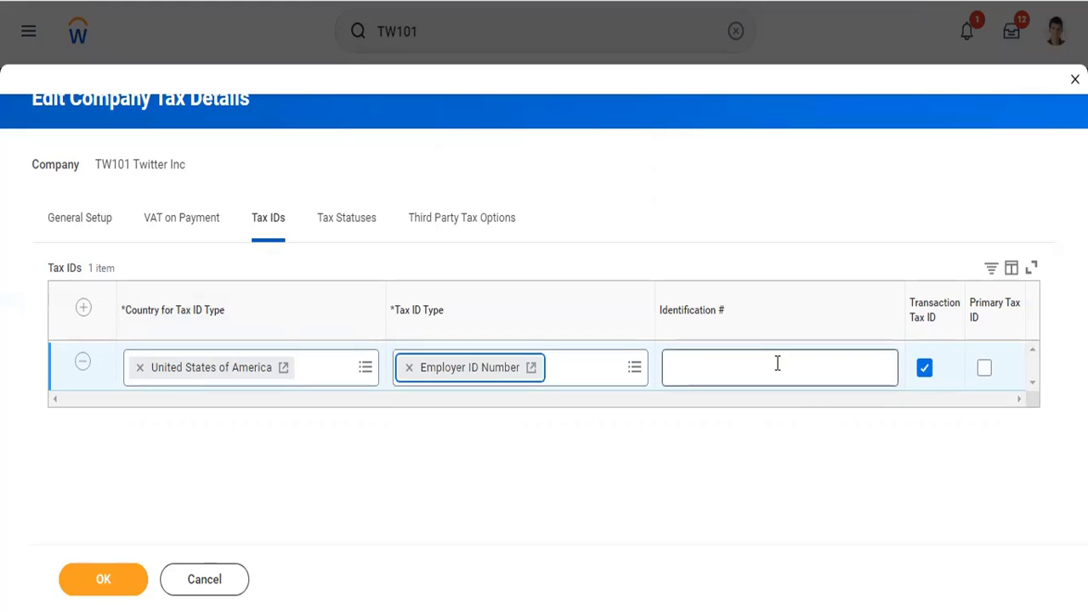
click(777, 363)
text(11561651)
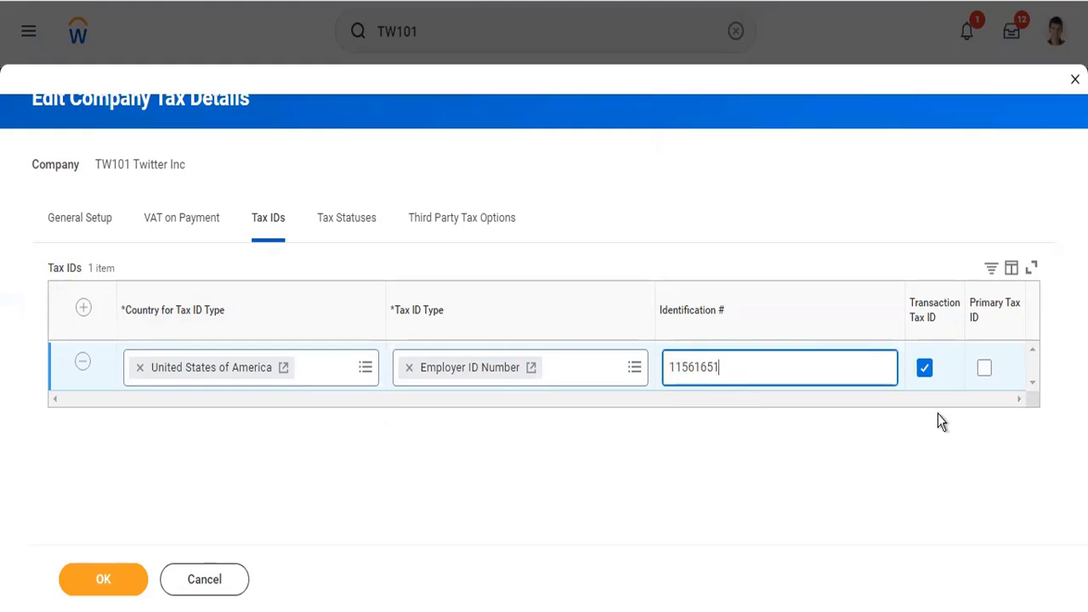
click(984, 367)
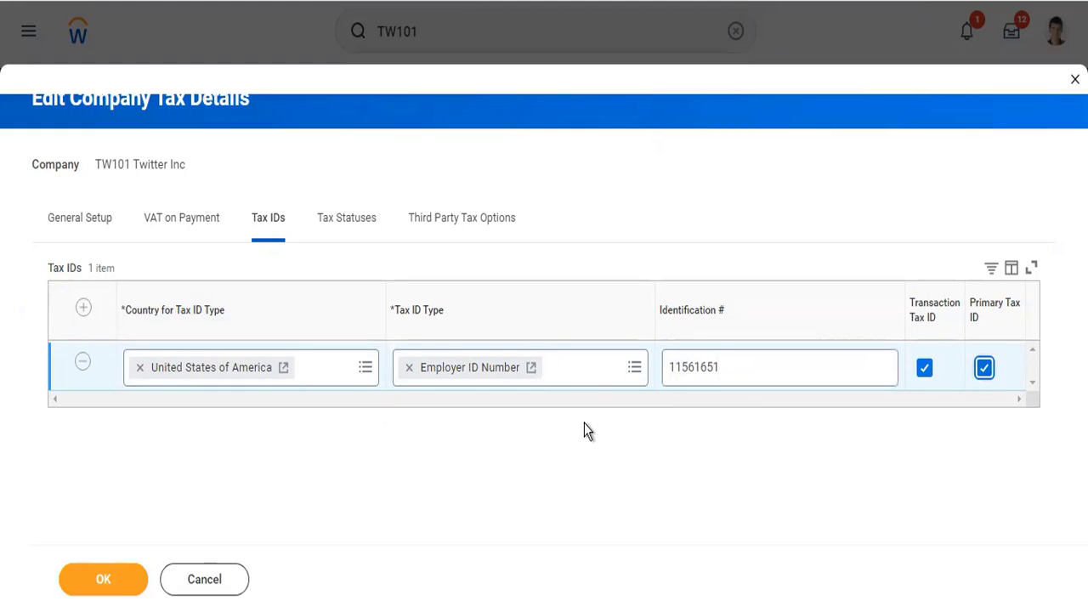
click(588, 376)
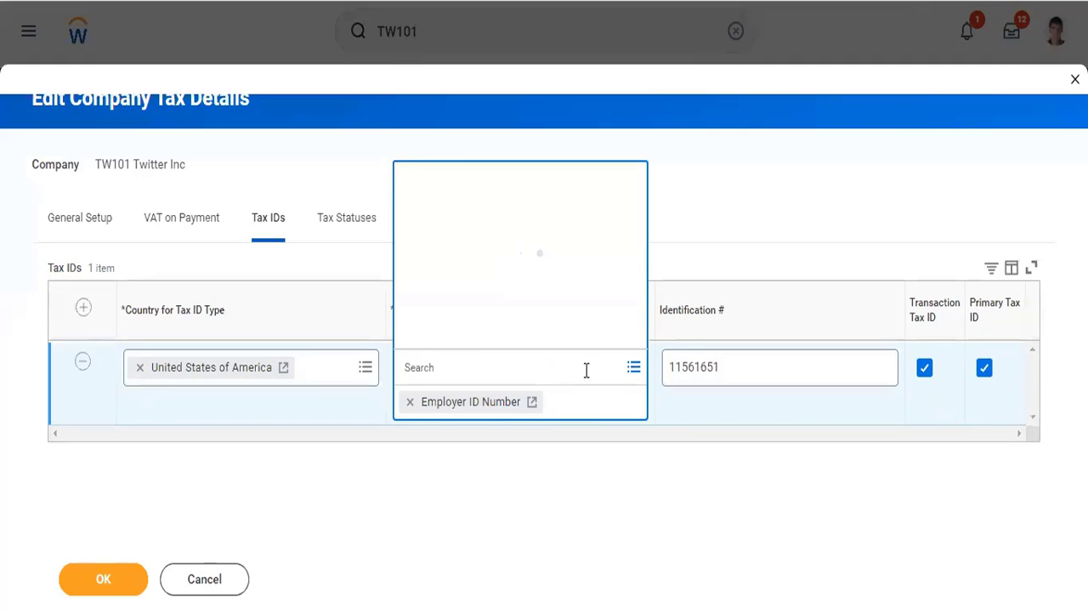
click(85, 309)
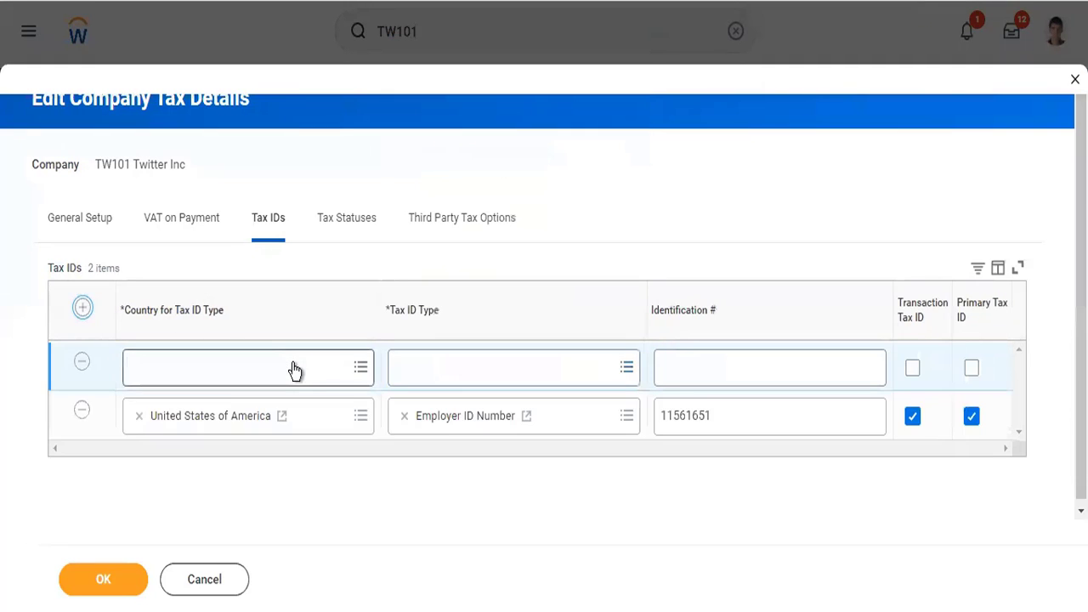
click(289, 365)
text(india)
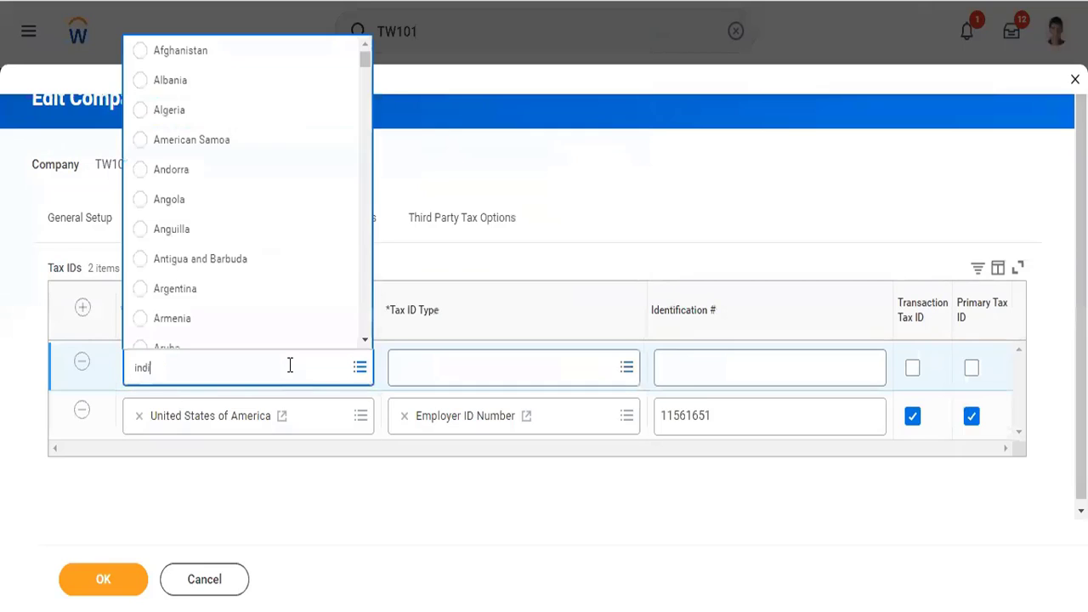
key(Return)
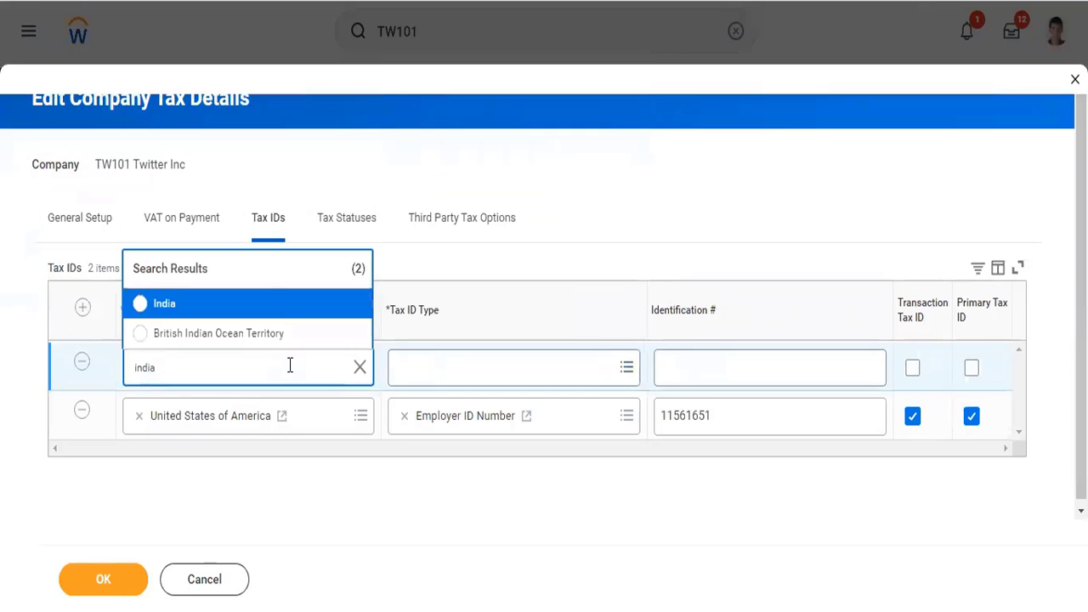
click(267, 303)
click(492, 362)
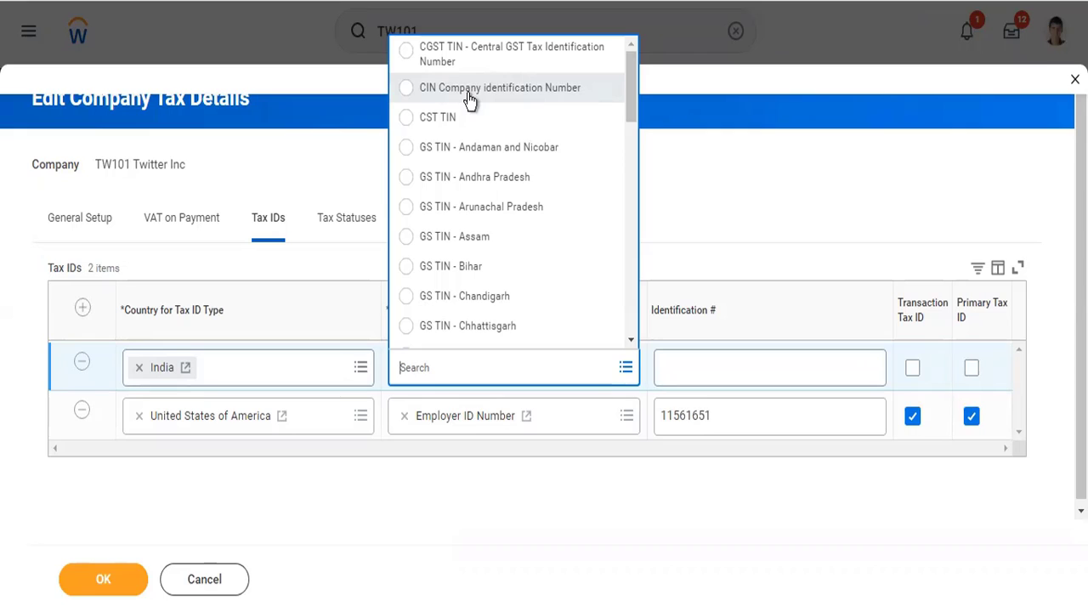
click(78, 366)
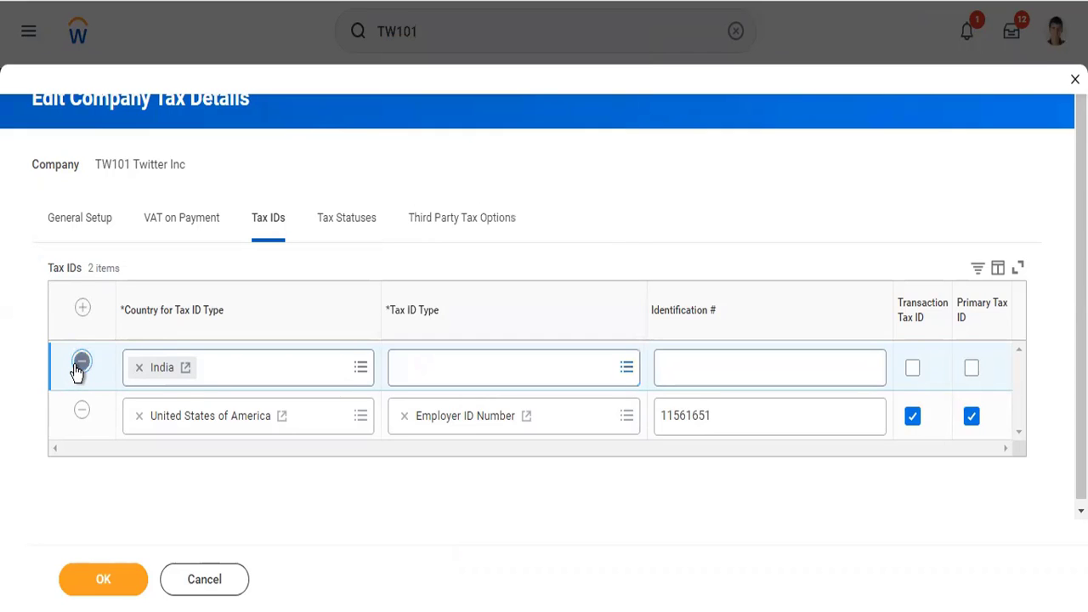
click(78, 365)
Step: Save the company tax details and return to the TW101 Twitter Inc page
click(106, 578)
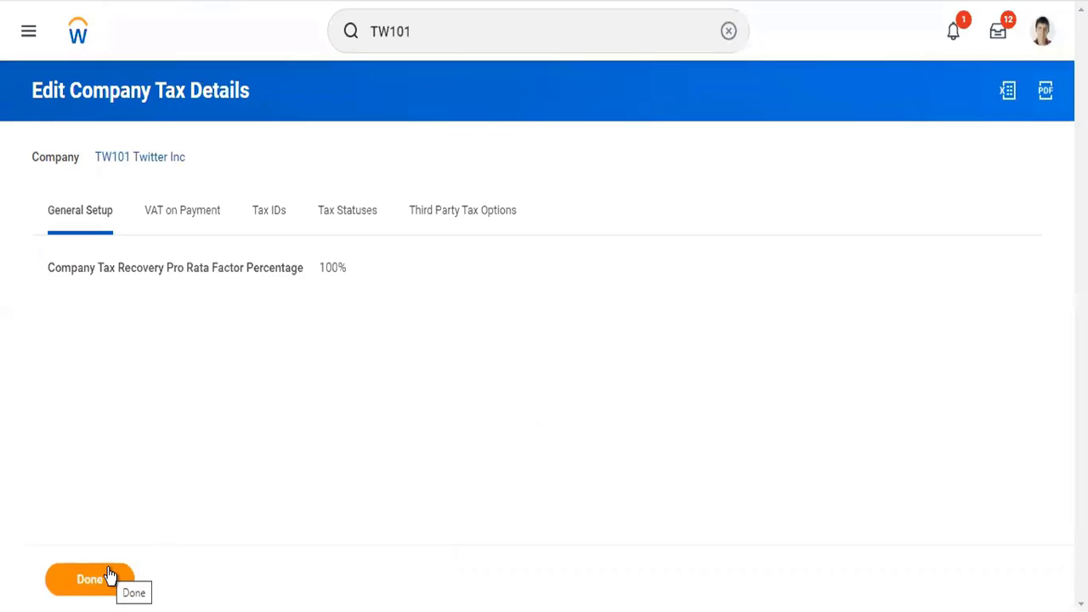
click(109, 576)
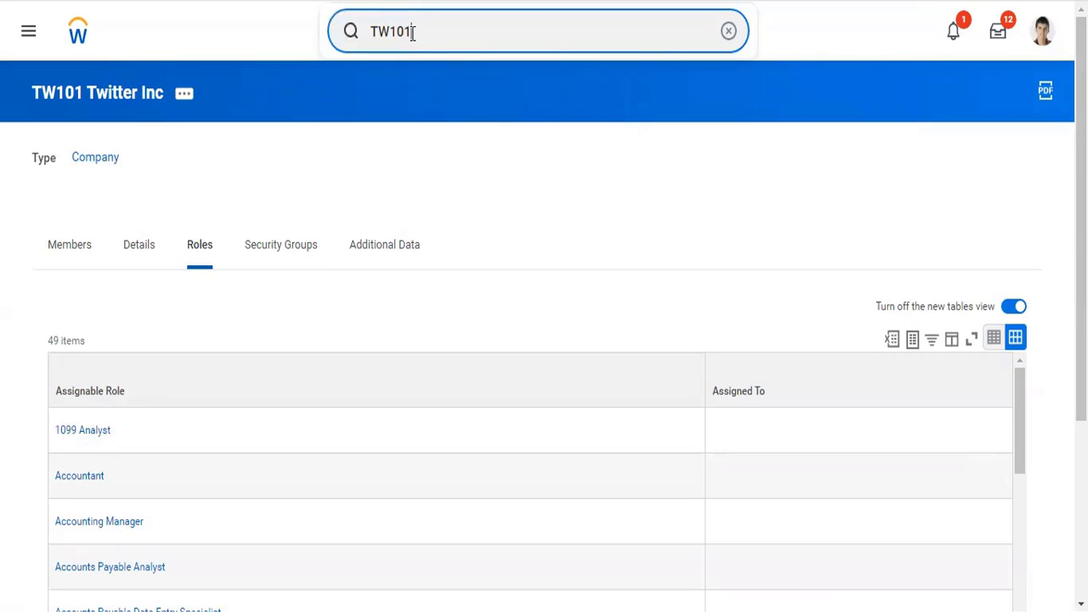
Step: Search for "Twitter holding" and open the THCH Twitter Holdings Company Hierarchy
drag(413, 33, 317, 39)
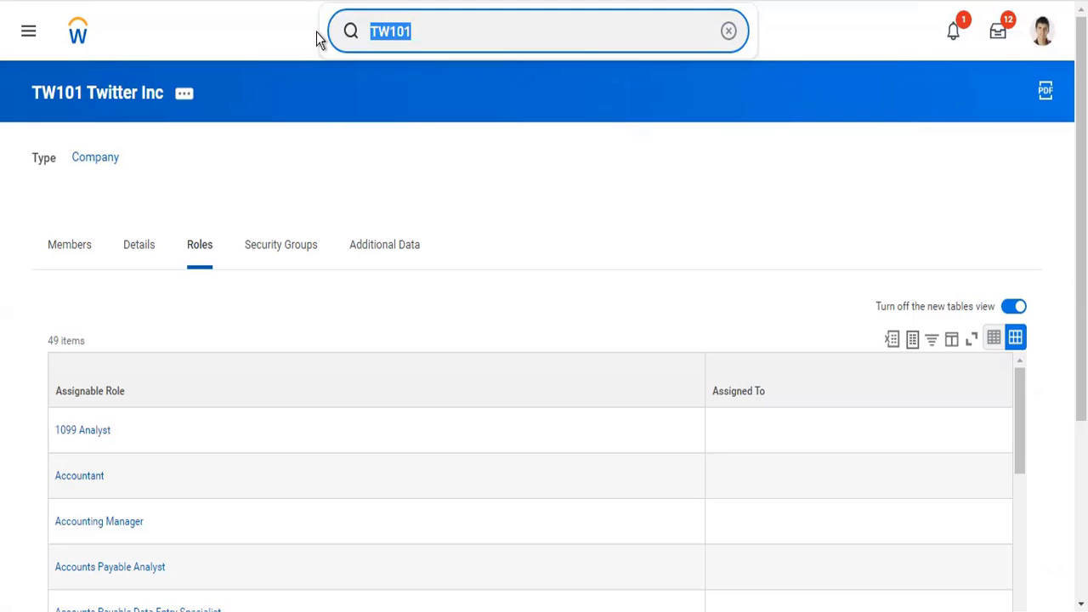
text(TWCH)
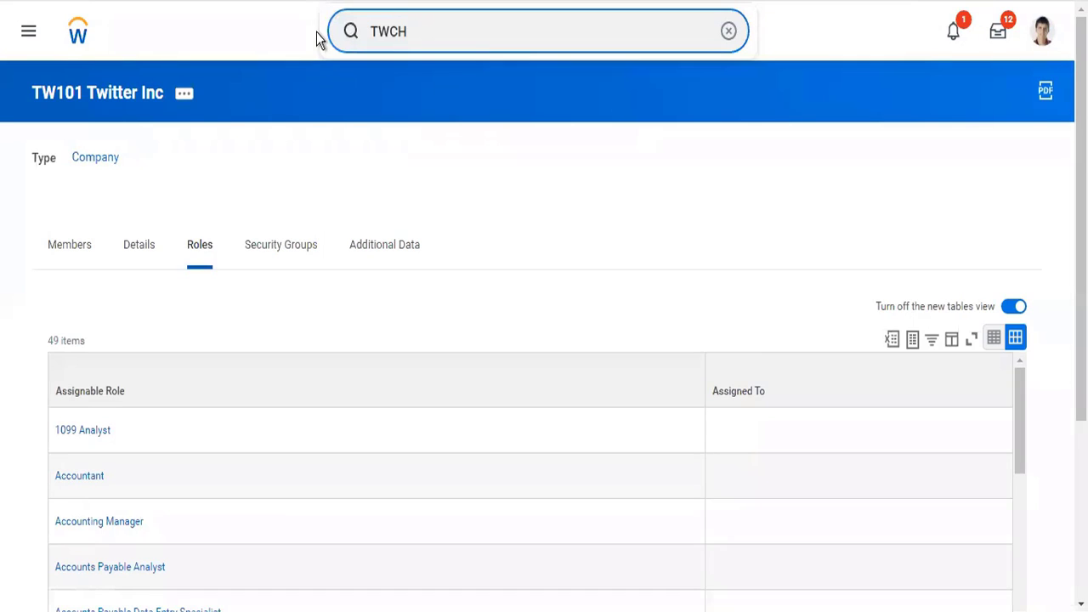
key(BackSpace)
key(BackSpace)
key(BackSpace)
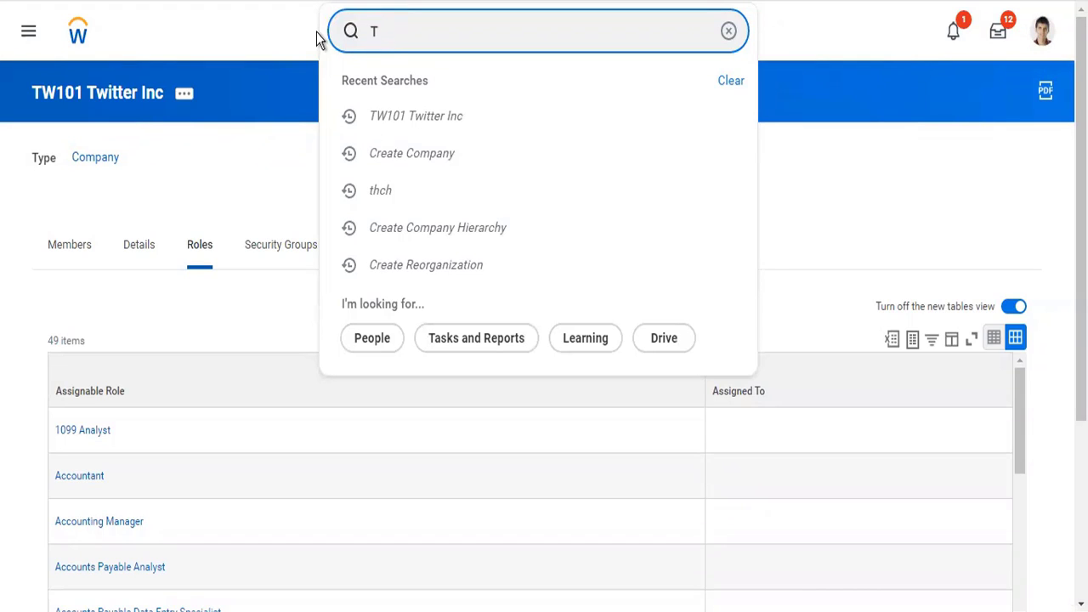
text(witter holding)
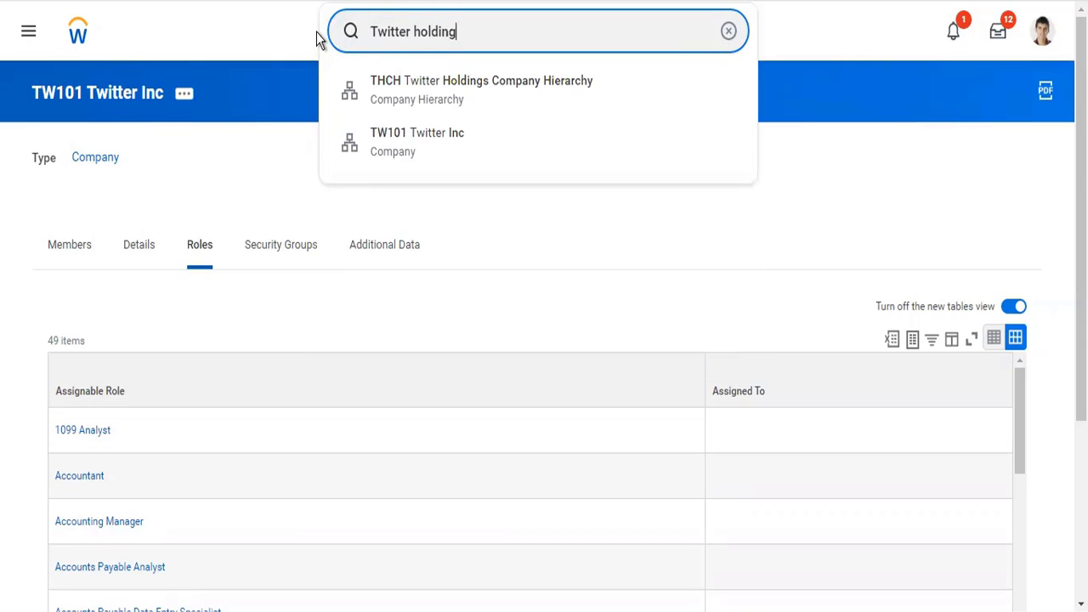
key(Down)
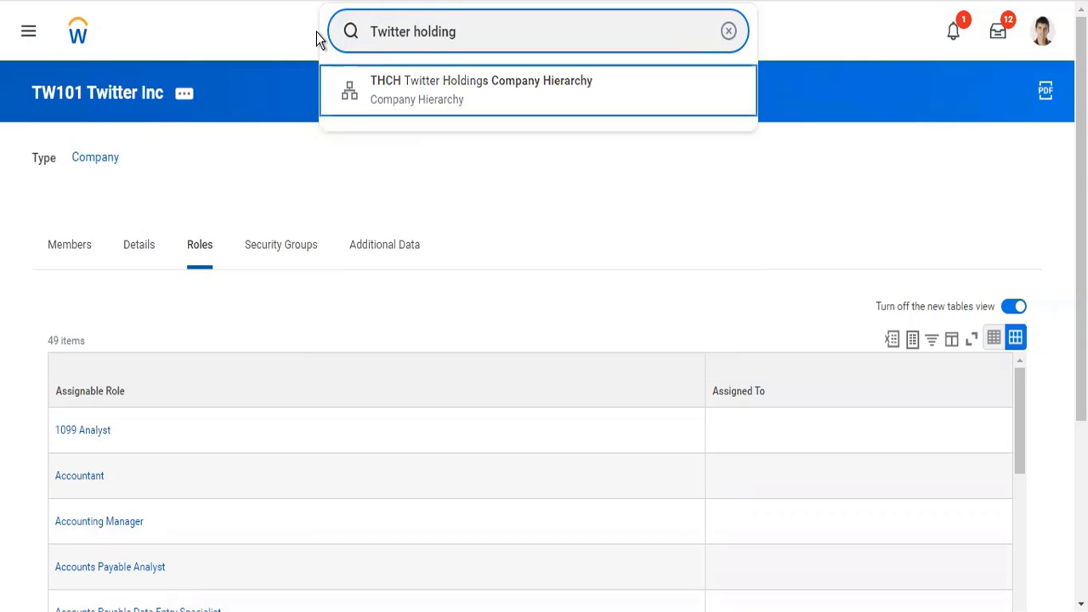
key(Return)
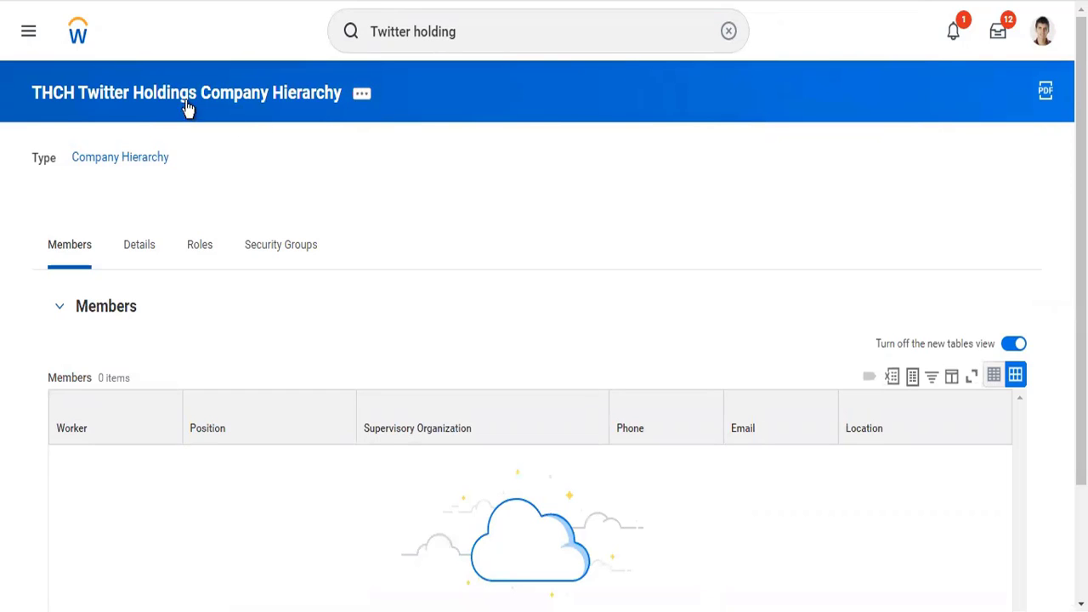
Step: Start assigning included organizations to the THCH hierarchy under the reorganization Twitter Reorg (01/01/1900), searching for "twitter"
click(361, 100)
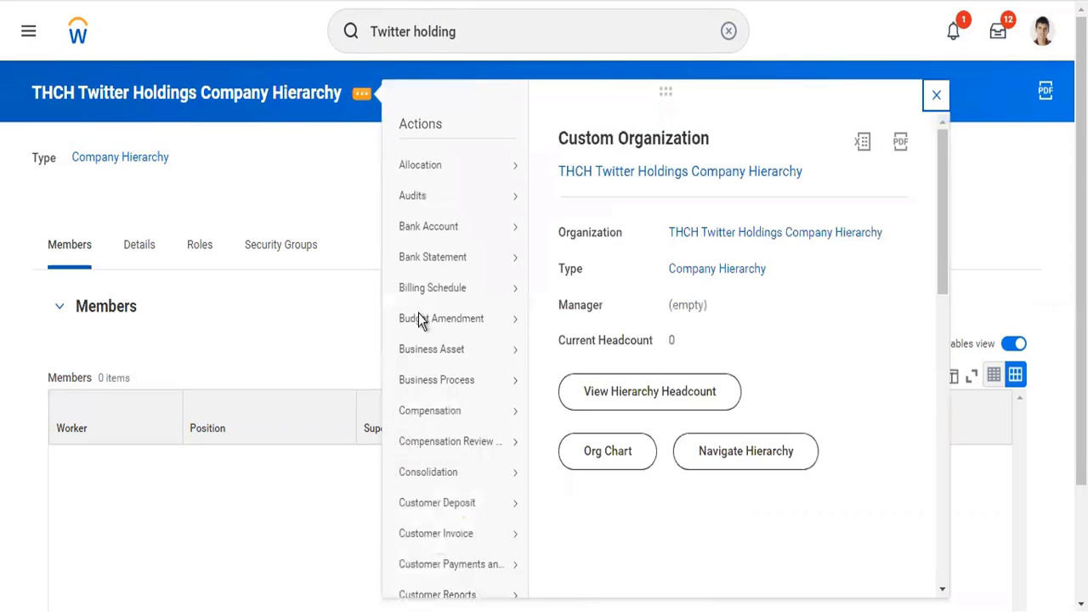
mouse_move(417, 397)
scroll(436, 400, down, 5)
scroll(435, 398, down, 3)
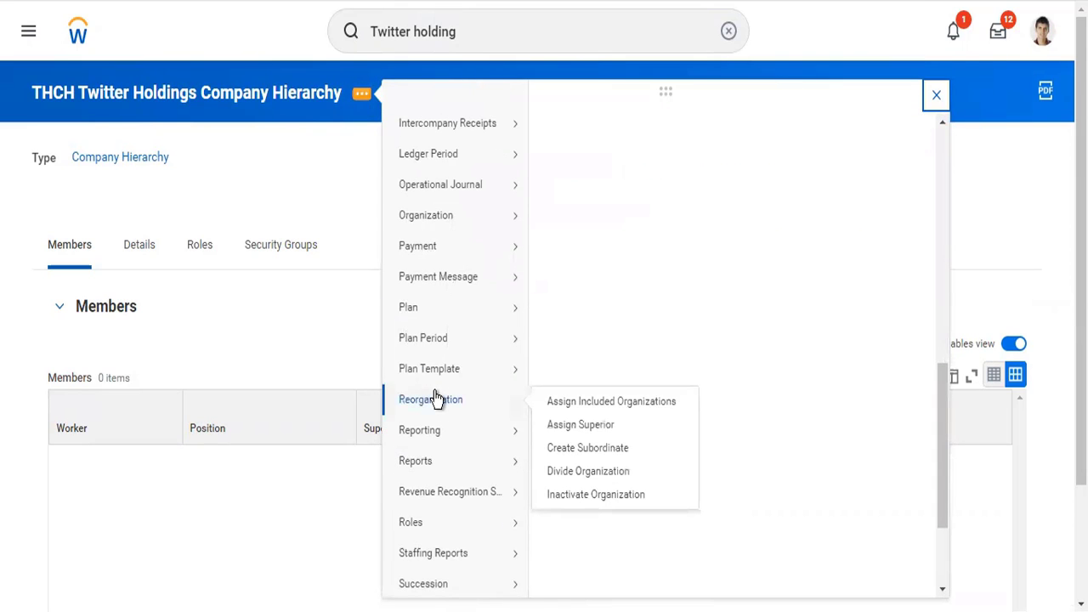
mouse_move(467, 409)
click(566, 403)
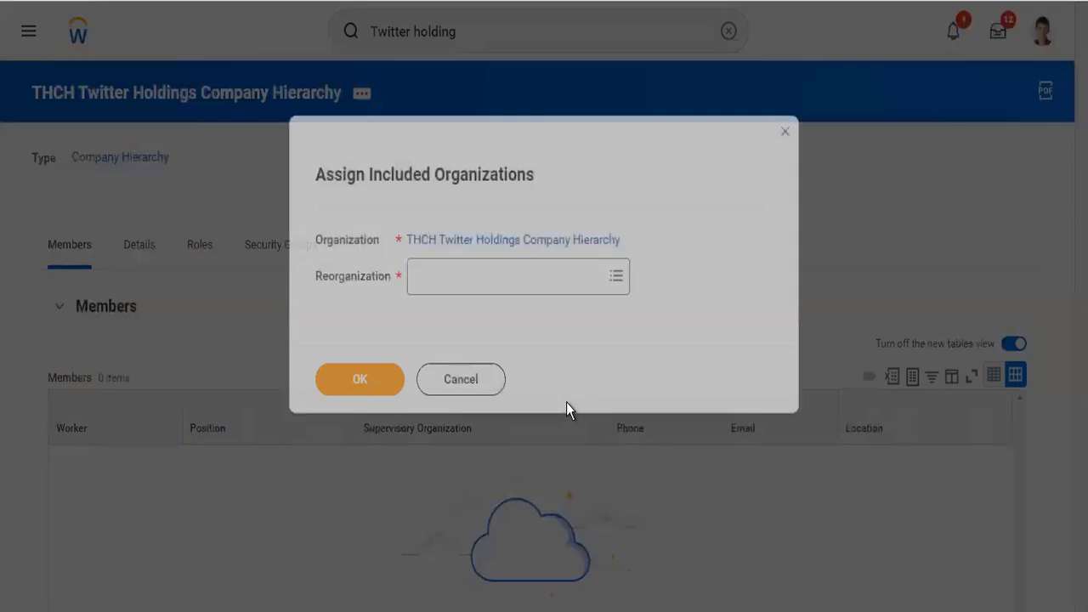
click(481, 270)
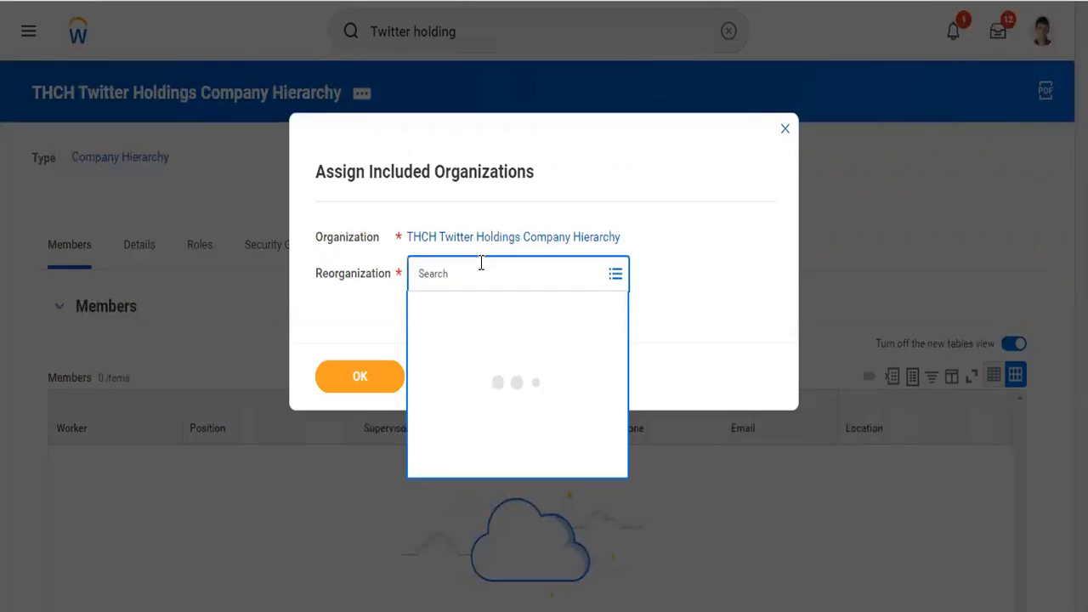
text(twitter)
key(Return)
key(Return)
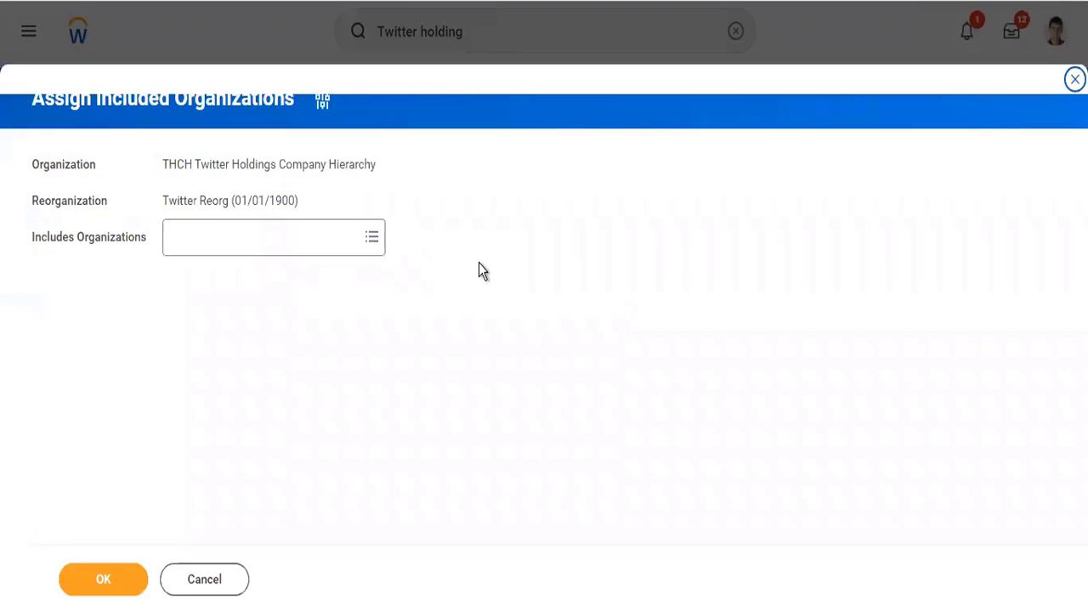
Step: Include TW101 Twitter Inc in the THCH hierarchy, searching for "twitter", and submit the assignment
click(342, 239)
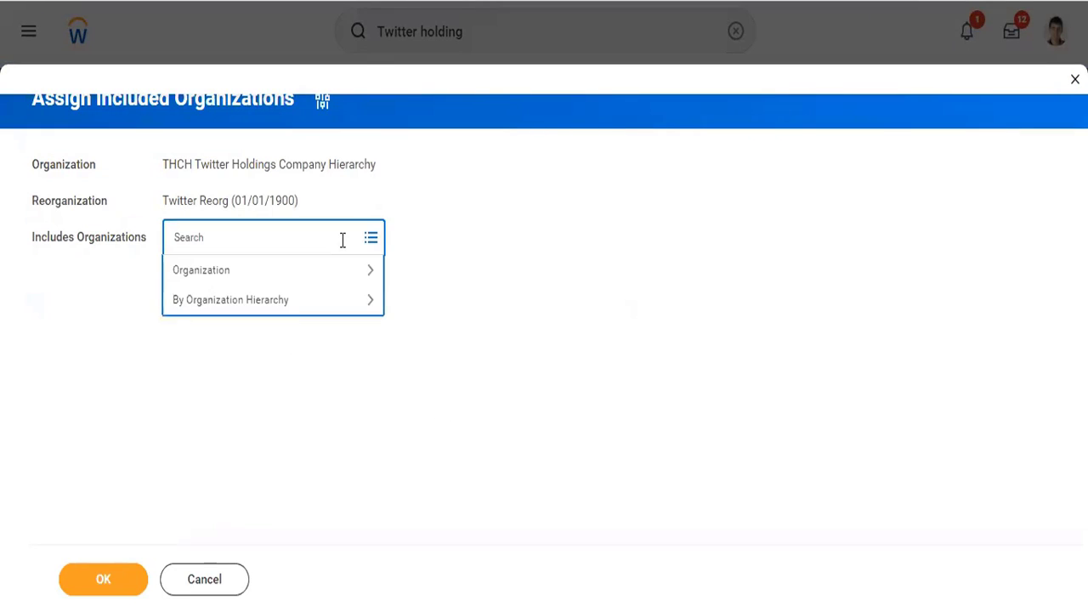
text(twitter)
key(Return)
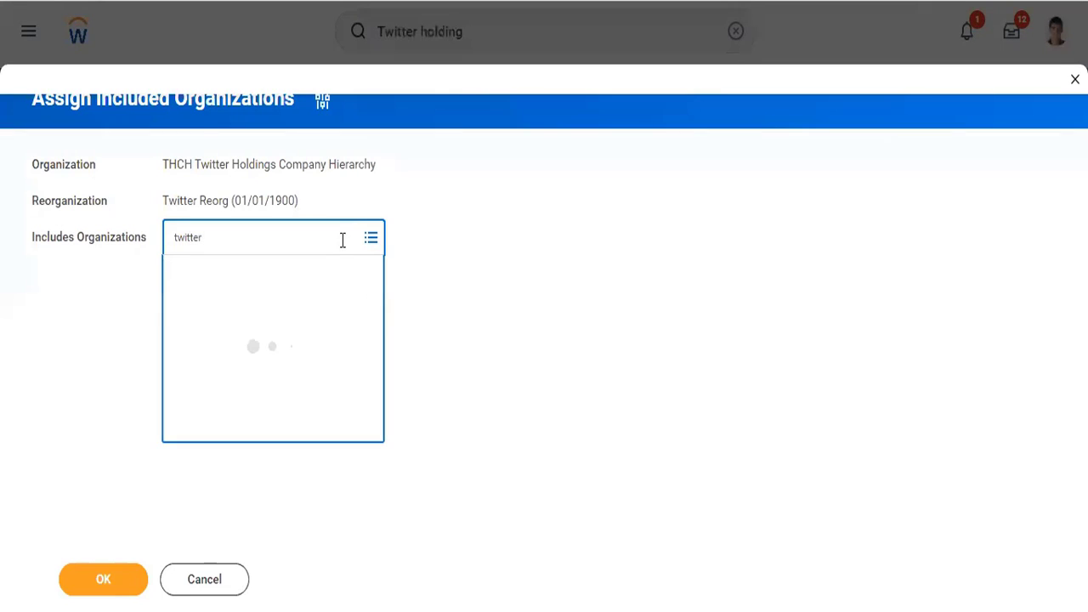
click(127, 387)
click(81, 588)
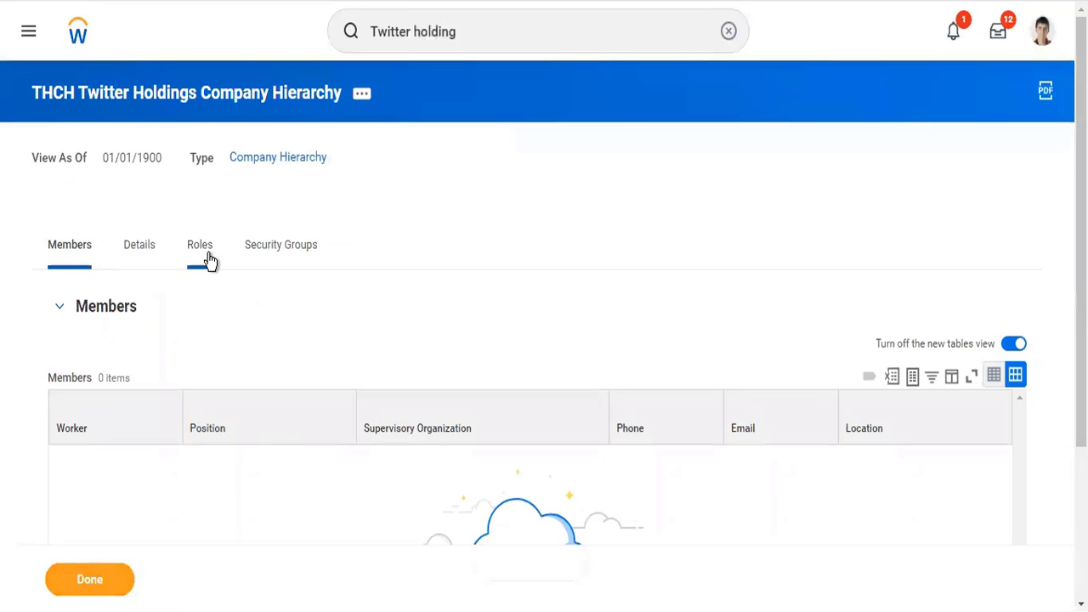
Step: Review the THCH hierarchy's details and view the assignable roles of its included company TW101 Twitter Inc
click(140, 256)
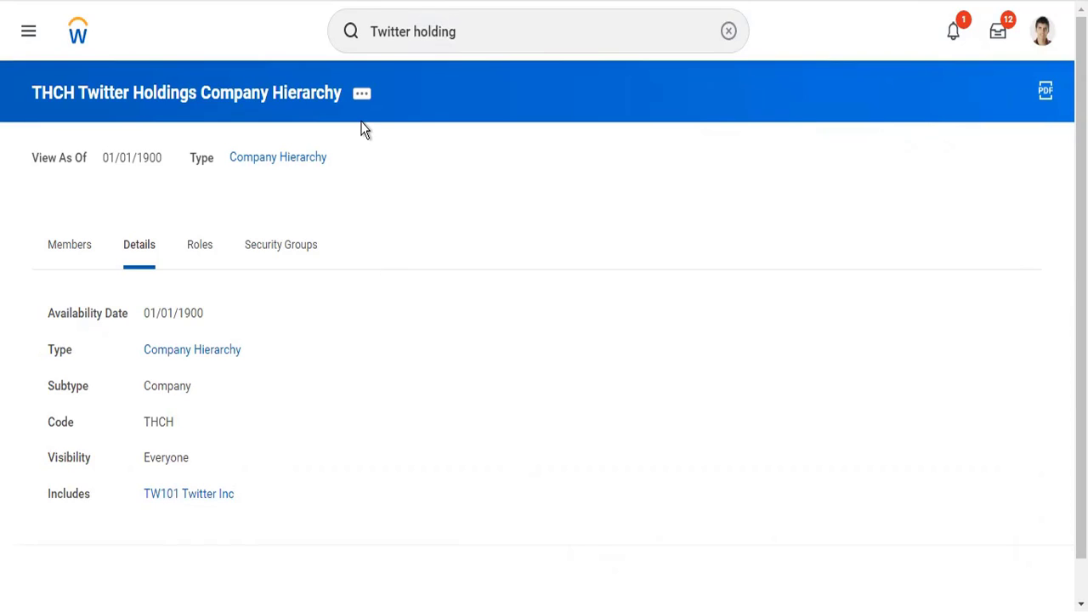
click(190, 495)
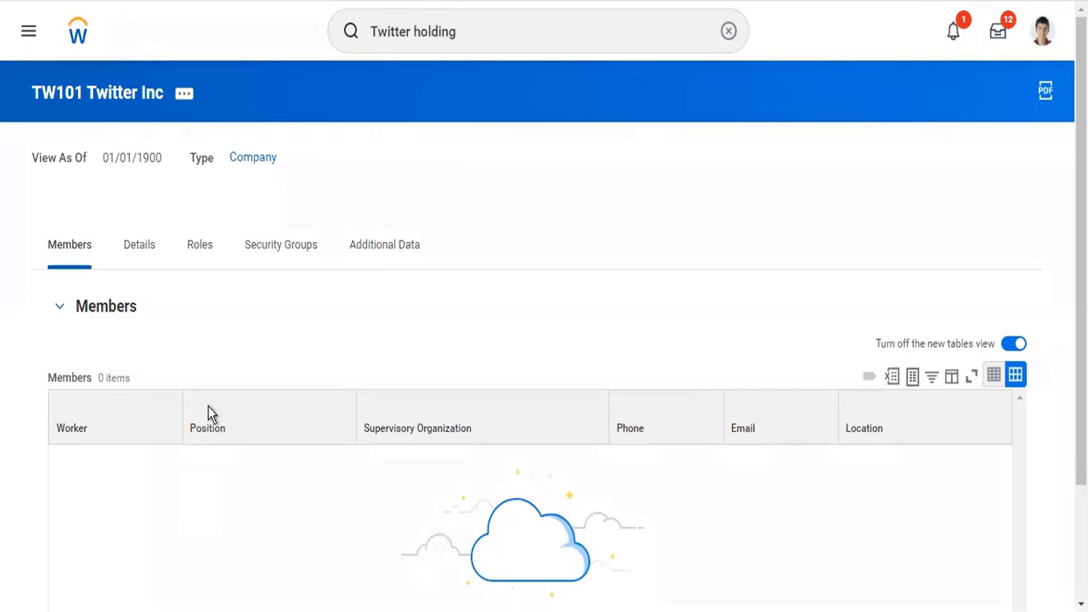
click(206, 248)
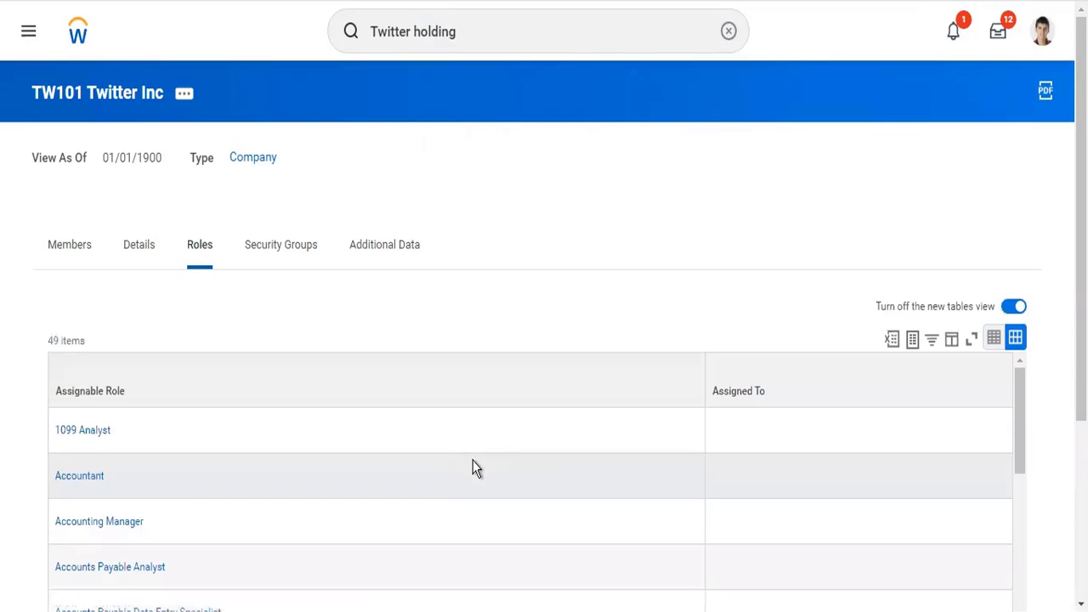
Step: Look through the assignable roles of TW101 Twitter Inc and check the company's members and organization details
scroll(525, 326, down, 2)
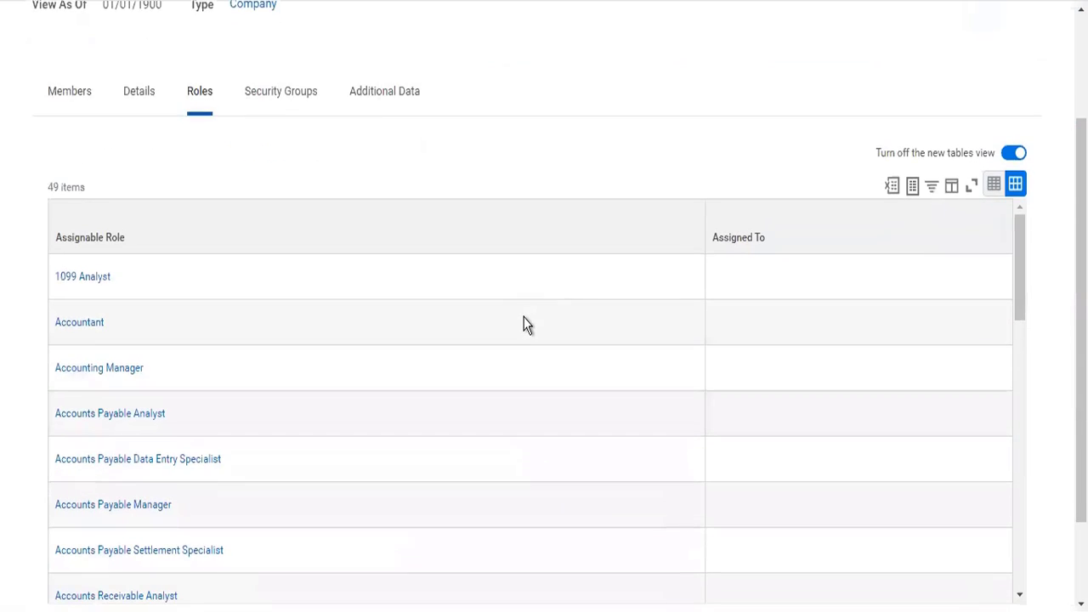
scroll(524, 325, down, 2)
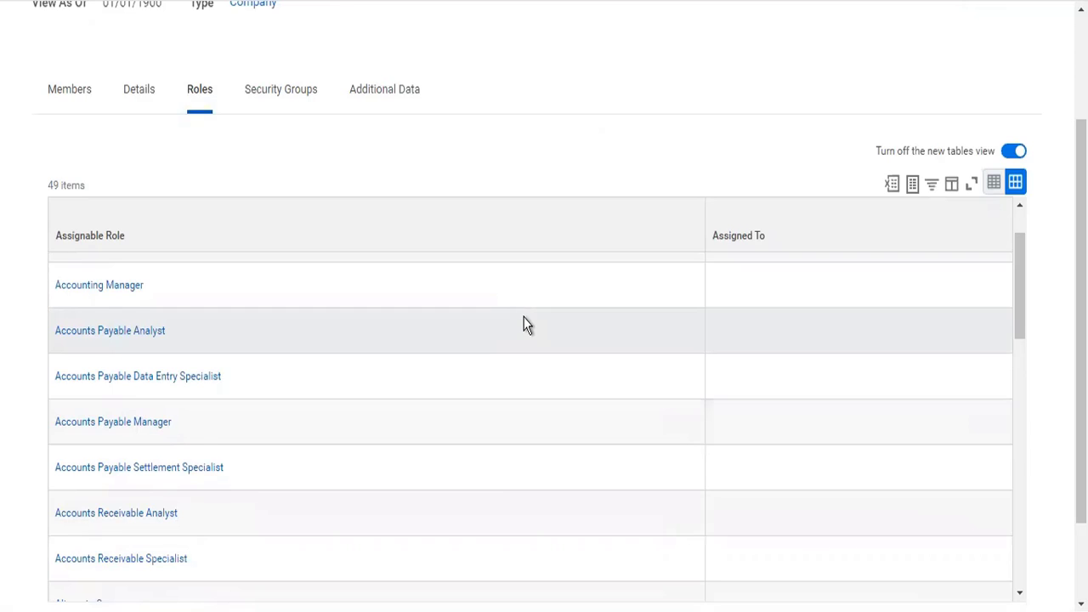
scroll(524, 324, up, 1)
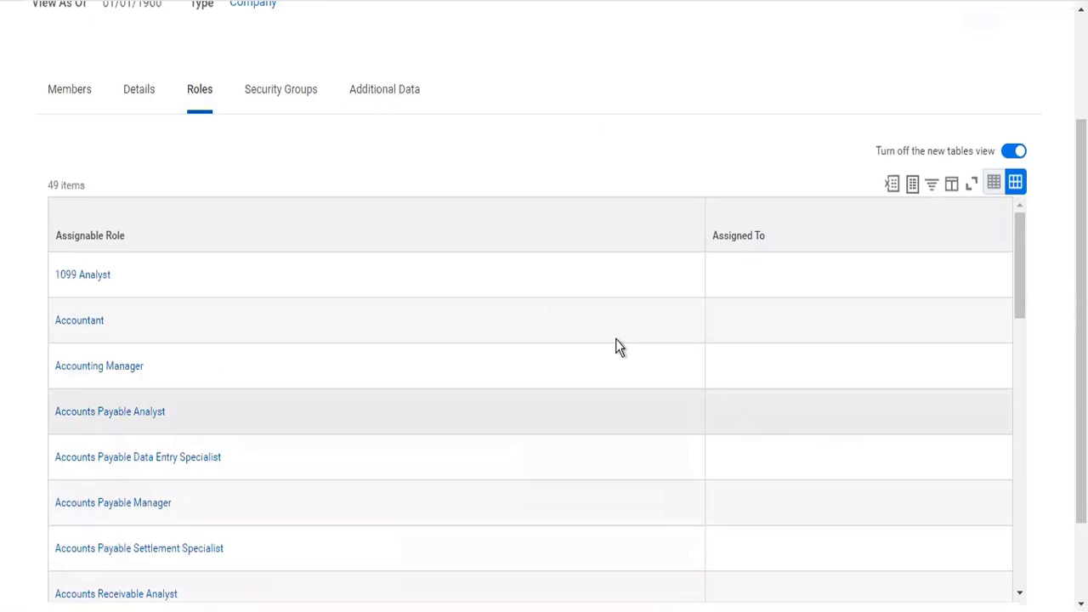
scroll(616, 339, up, 2)
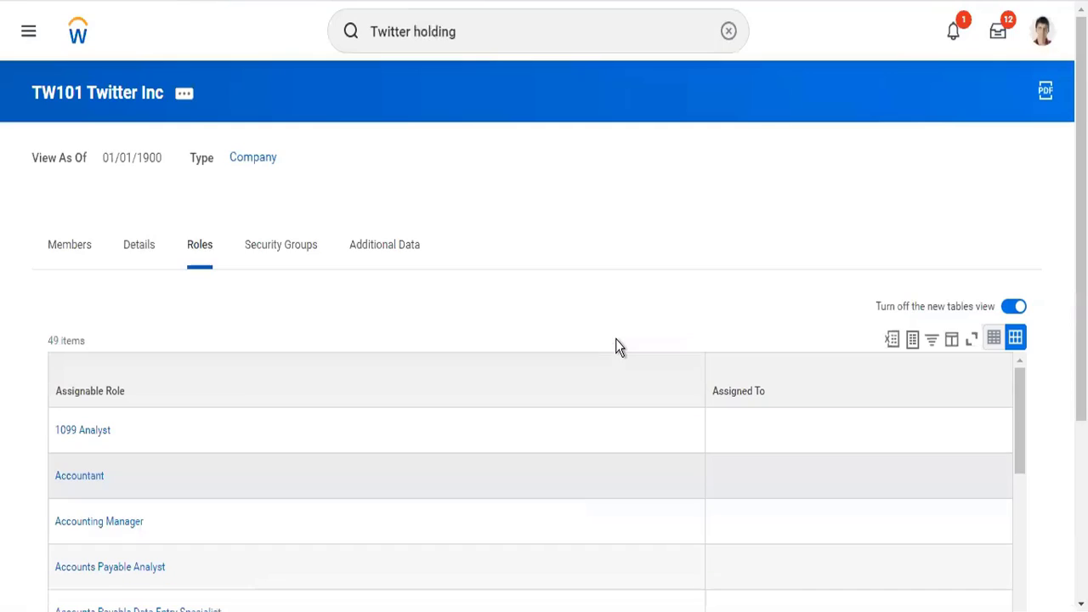
click(70, 253)
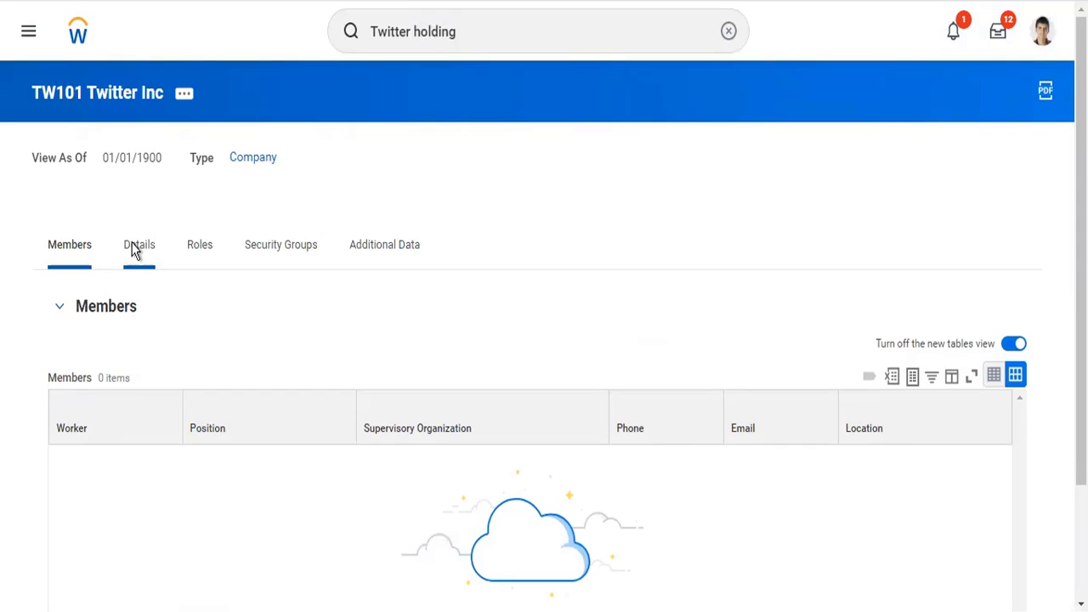
click(133, 250)
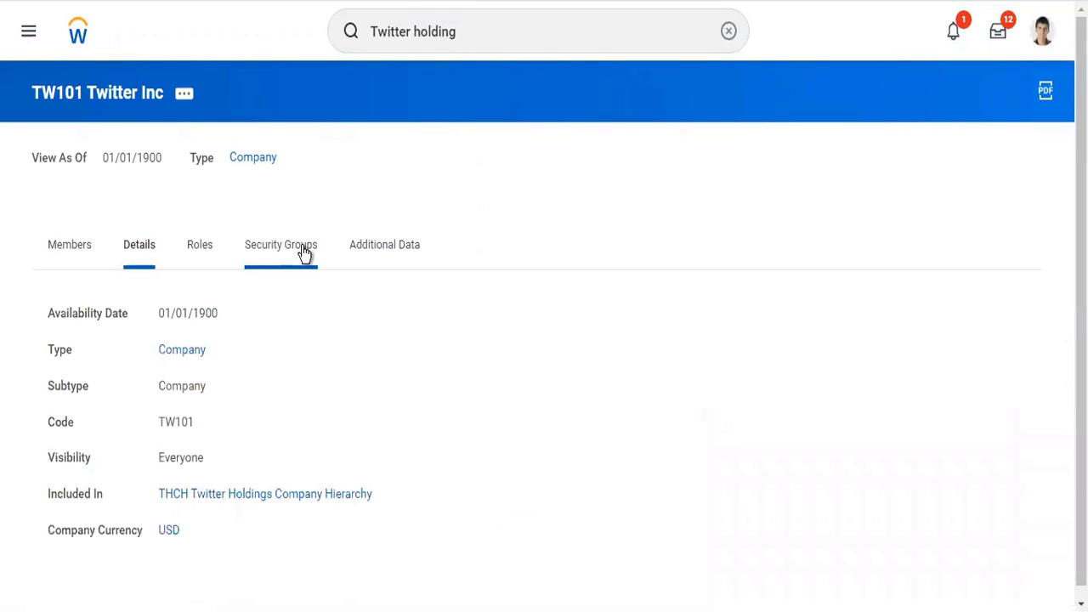
Step: Examine the security groups of TW101 Twitter Inc with their access rights, roles and assigned workers
click(302, 246)
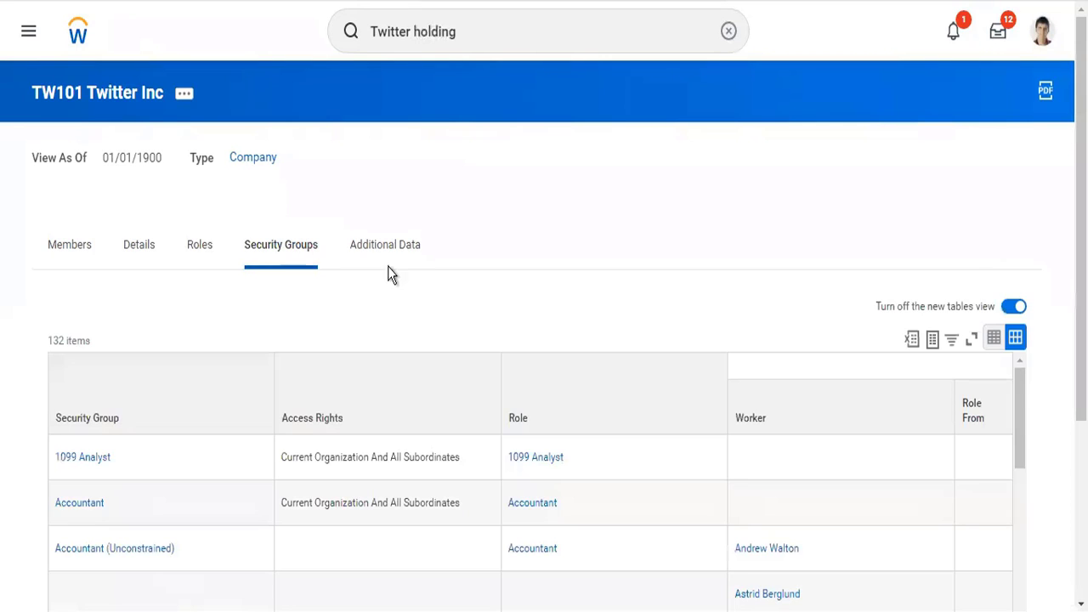
scroll(477, 296, down, 3)
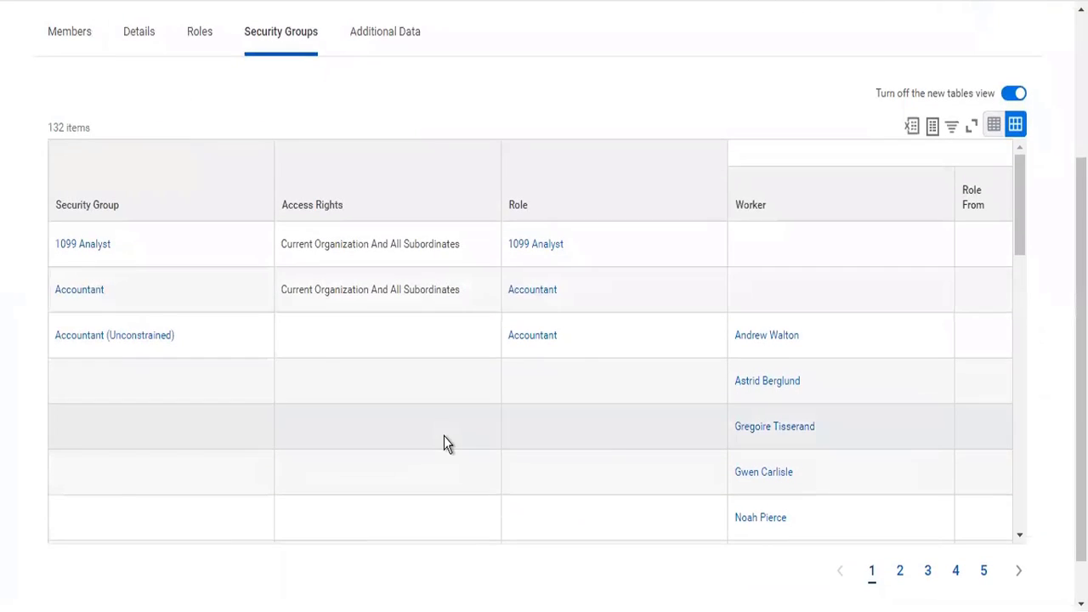
scroll(444, 442, down, 5)
scroll(444, 436, up, 2)
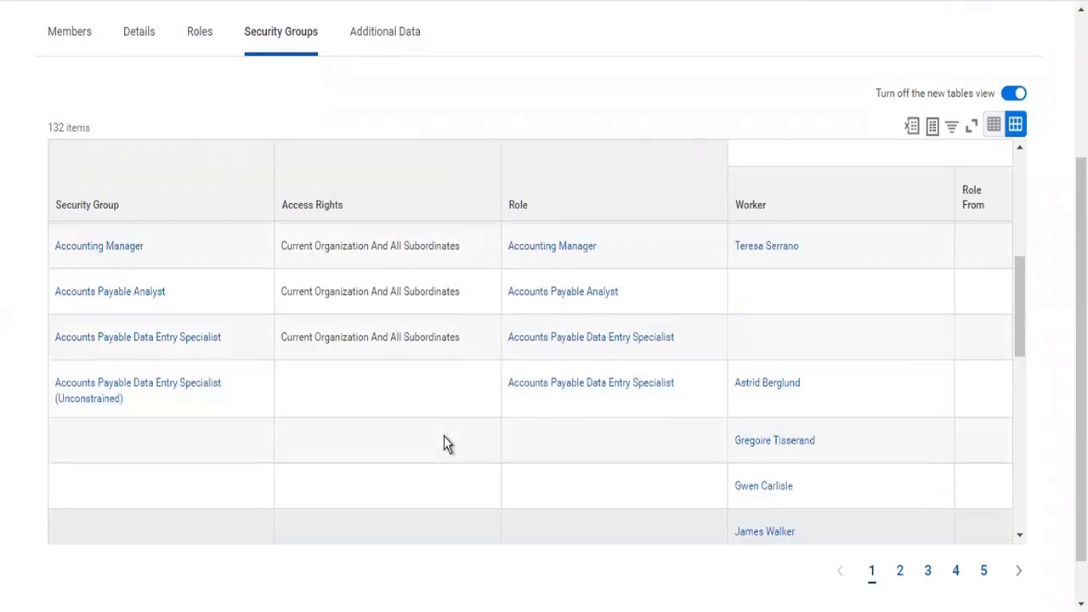
scroll(443, 436, down, 2)
scroll(443, 436, up, 5)
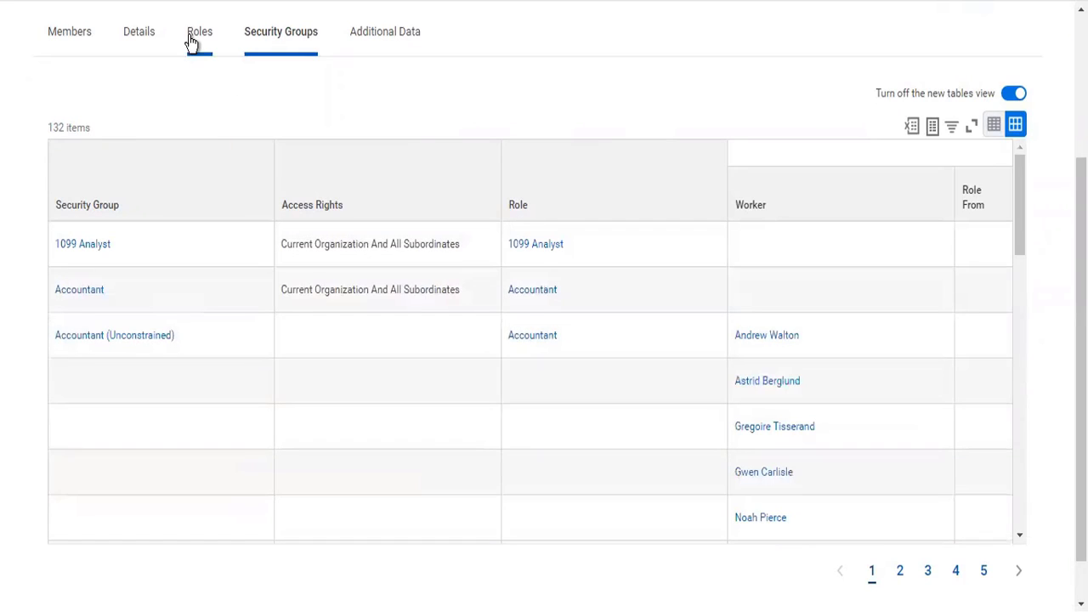
Step: Return to the assignable roles of TW101 Twitter Inc and check who they are assigned to
click(194, 36)
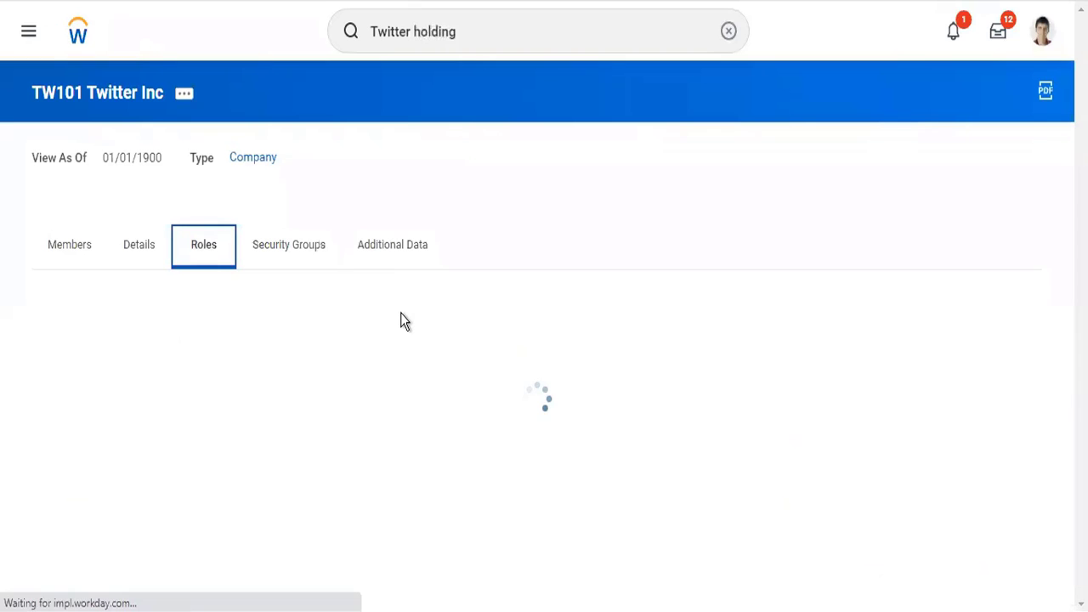
scroll(545, 435, down, 2)
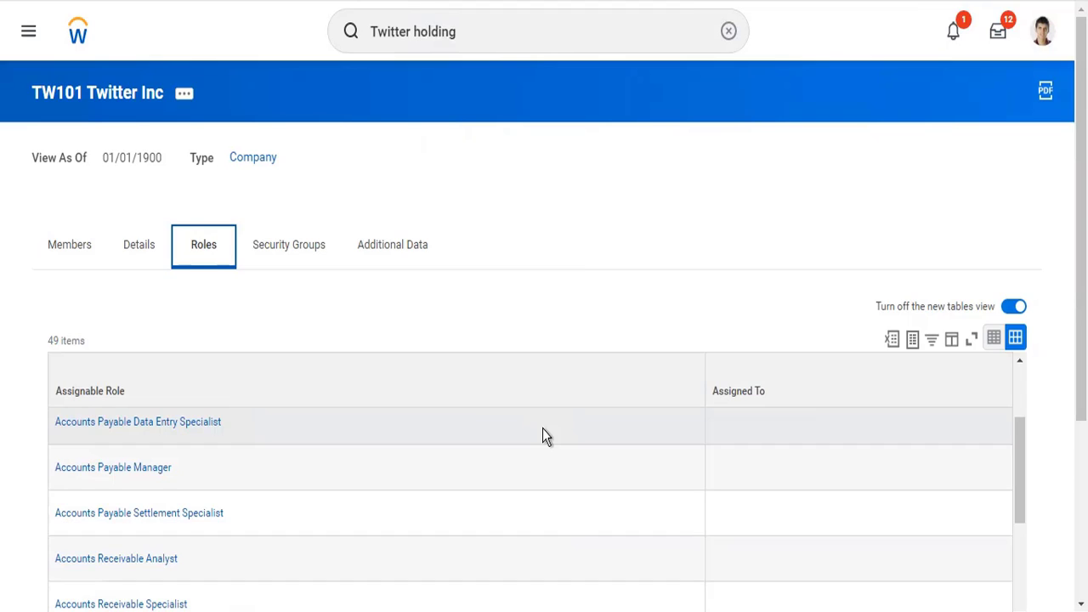
scroll(543, 431, up, 3)
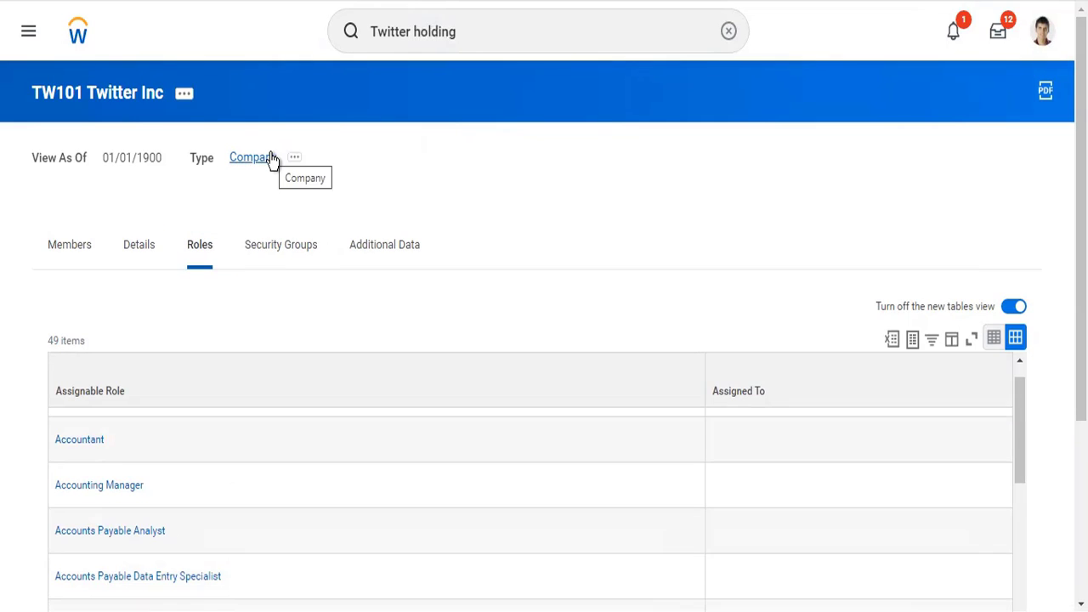